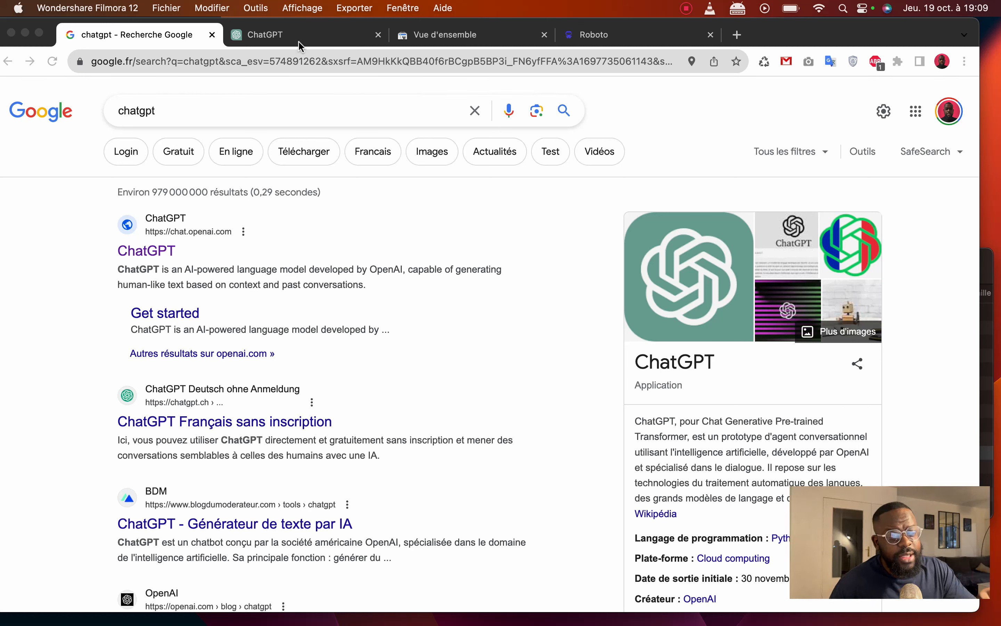
- Look over the search results for chatgpt and display the available GPT-4 modes in ChatGPT
{"action": "scroll", "coordinate": [428, 260], "scroll_direction": "down", "scroll_amount": 6}
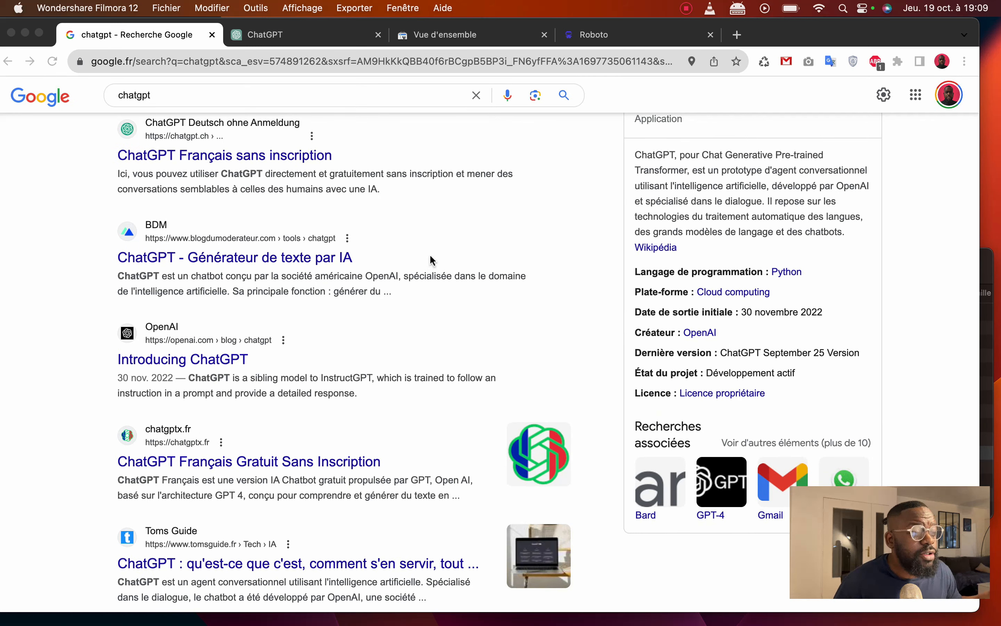
{"action": "scroll", "coordinate": [422, 256], "scroll_direction": "up", "scroll_amount": 7}
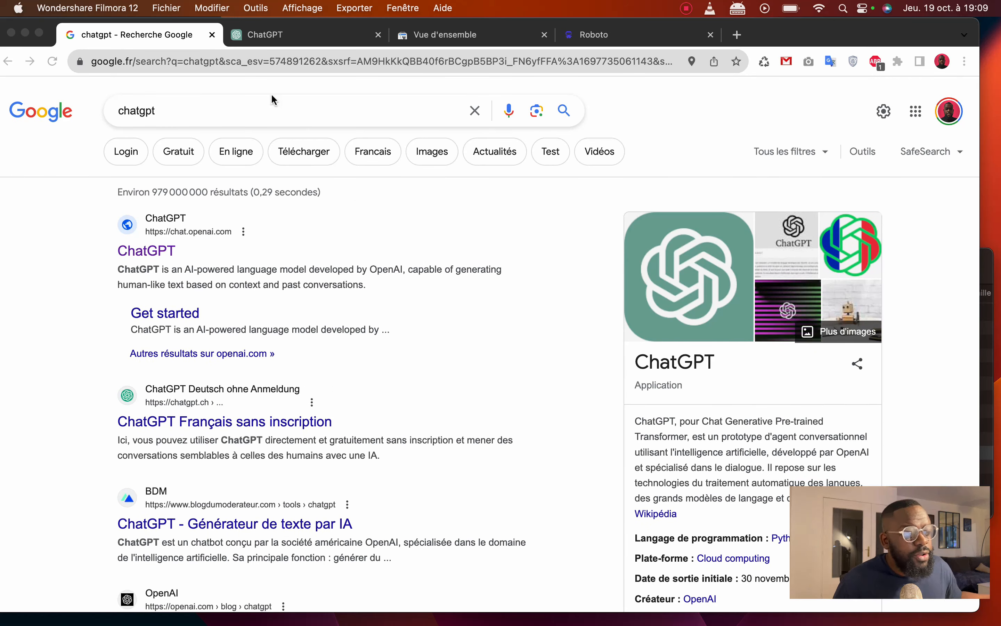
{"action": "left_click", "coordinate": [265, 35]}
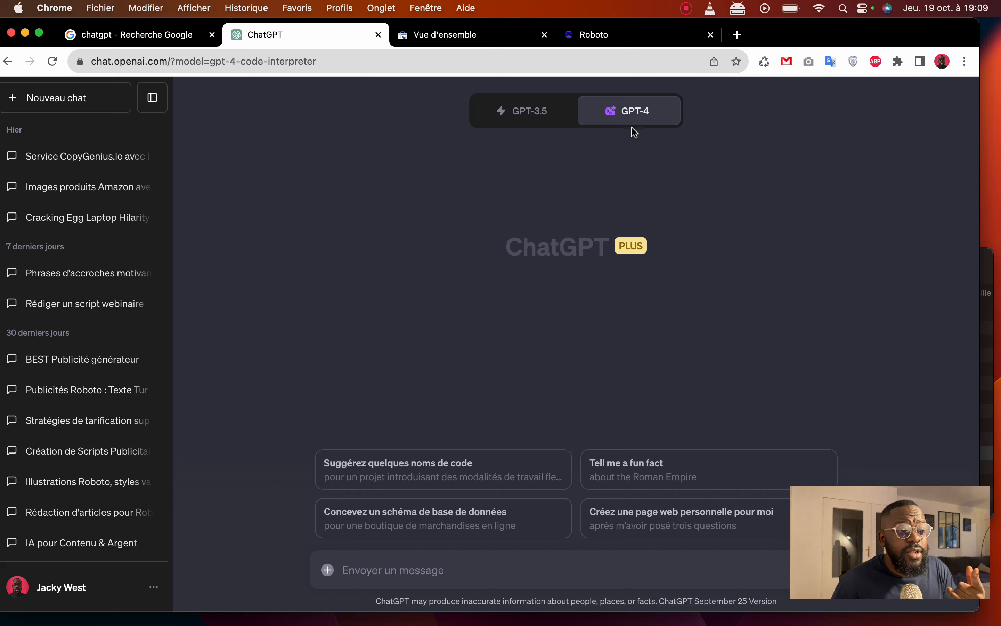
{"action": "mouse_move", "coordinate": [638, 116]}
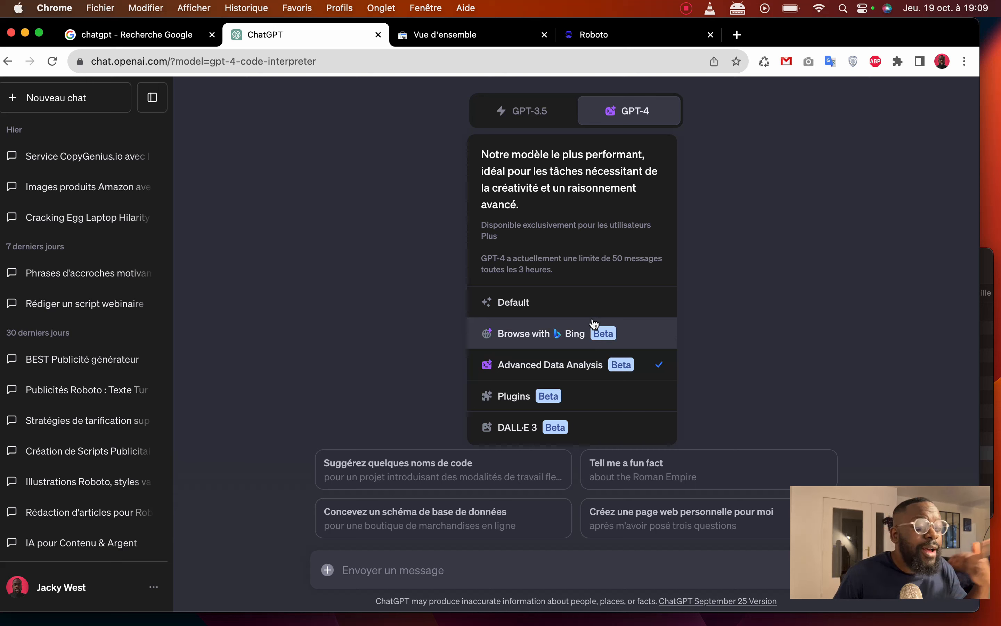
- Search Google for "search console google" and open the Google Search Console result
{"action": "left_click", "coordinate": [459, 34]}
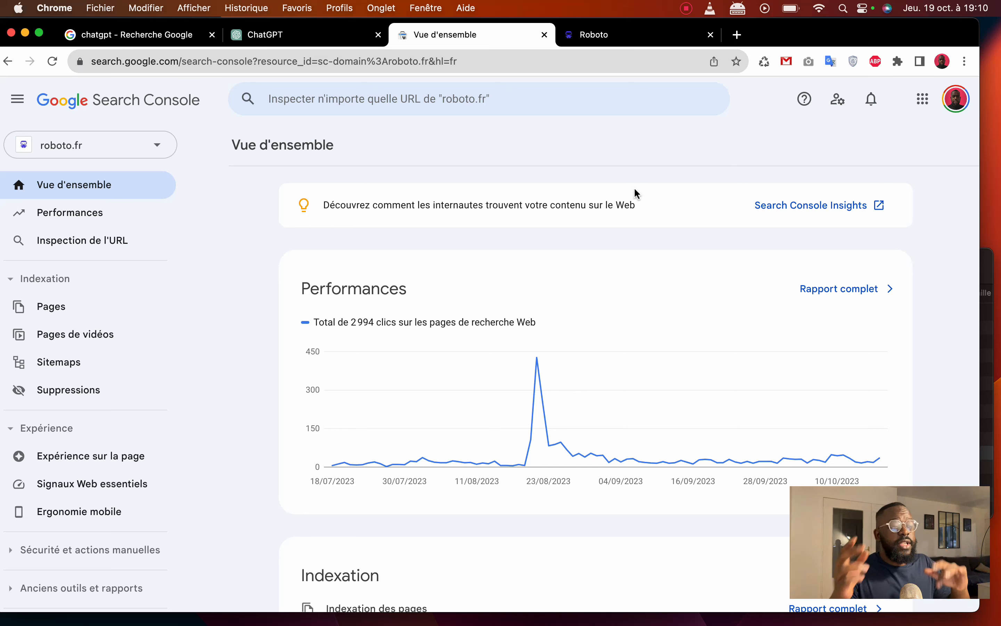
{"action": "left_click", "coordinate": [77, 34]}
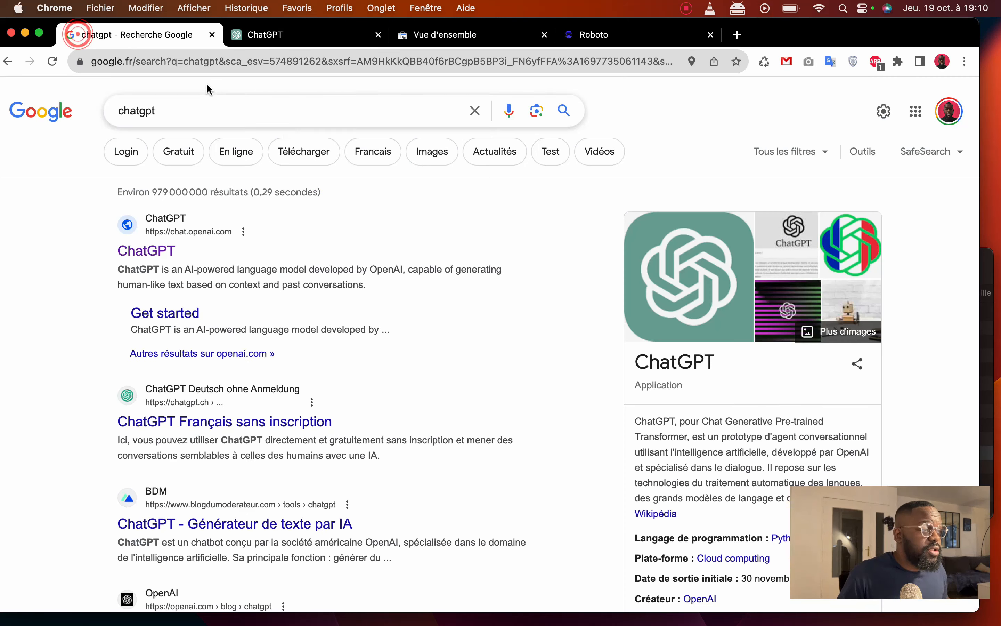
{"action": "left_click", "coordinate": [195, 104]}
{"action": "double_click", "coordinate": [195, 106]}
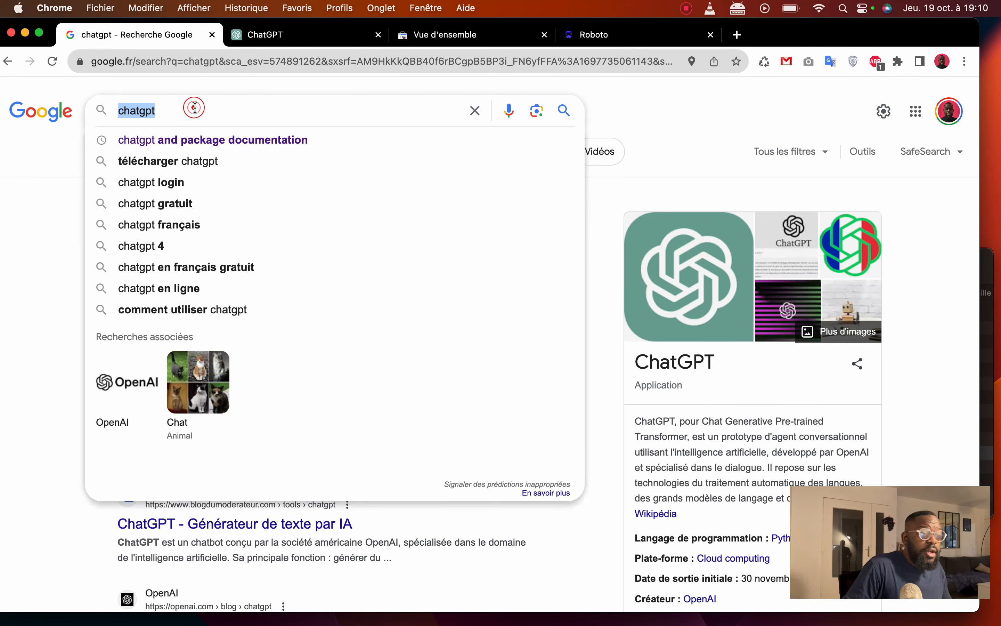
{"action": "type", "text": "search co"}
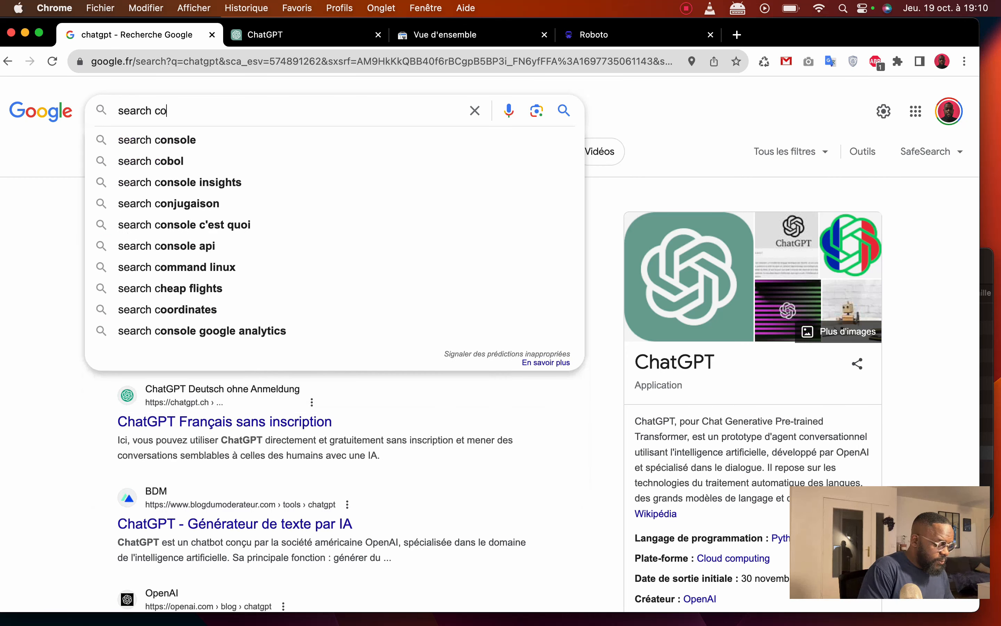
{"action": "type", "text": "nsole go"}
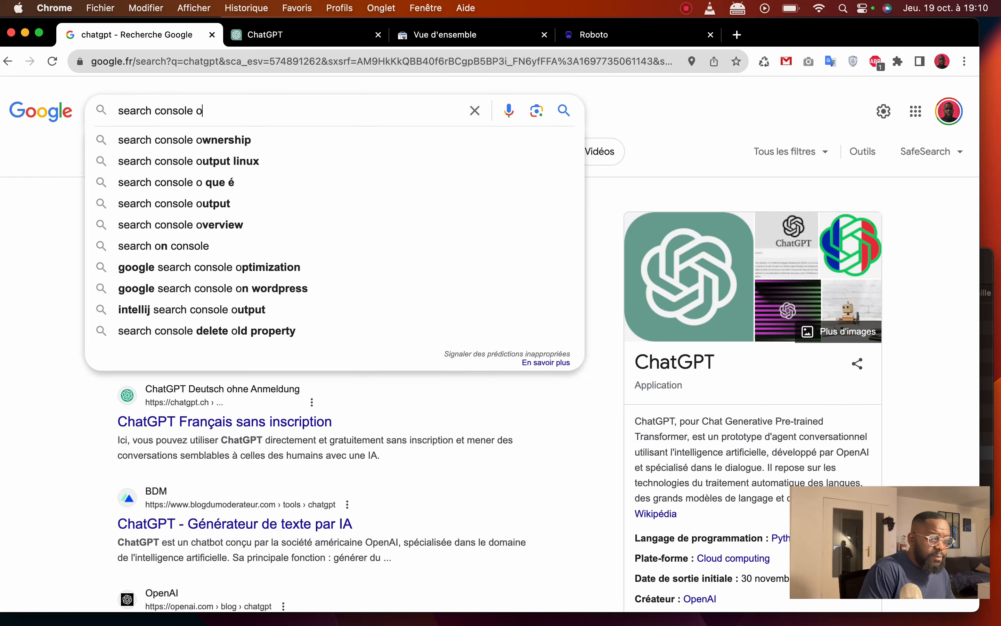
{"action": "type", "text": "ogle"}
{"action": "key", "text": "Return"}
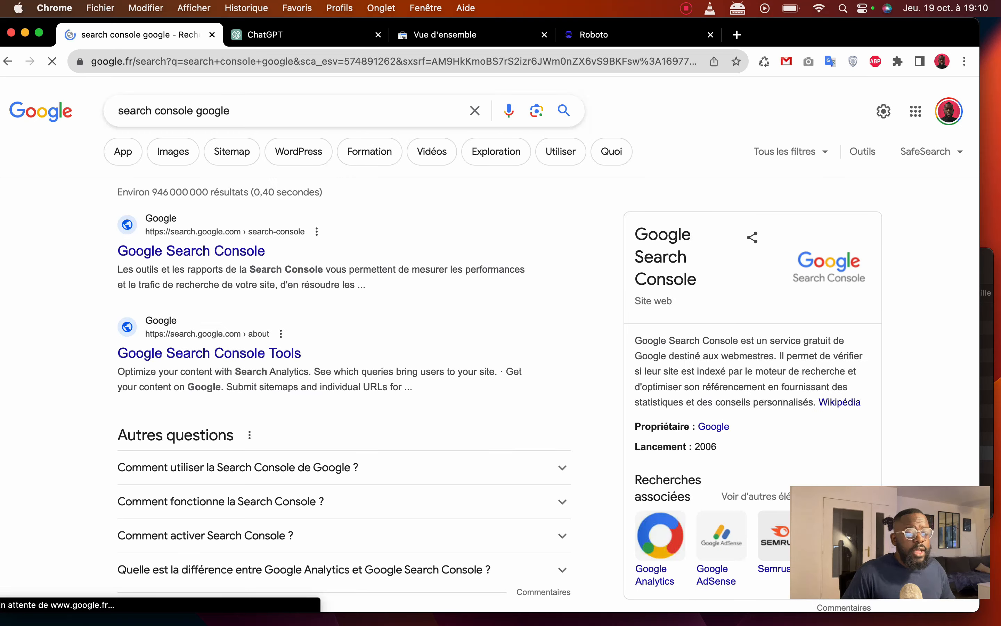
{"action": "left_click", "coordinate": [190, 251]}
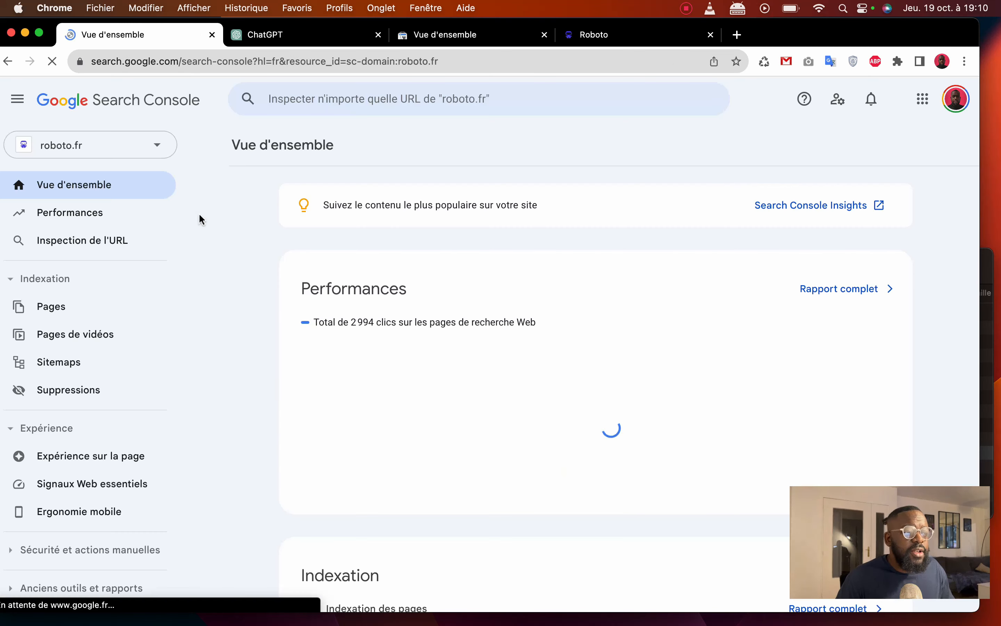
- Return to the already open Search Console overview for roboto.fr and examine its performance and page indexing charts
{"action": "left_click", "coordinate": [8, 60]}
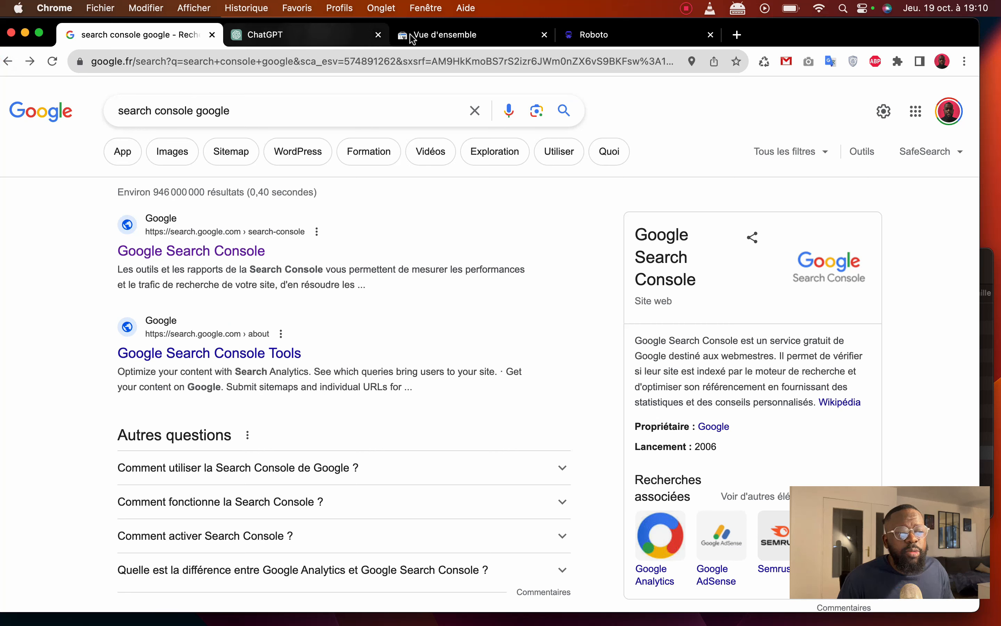
{"action": "left_click", "coordinate": [434, 35]}
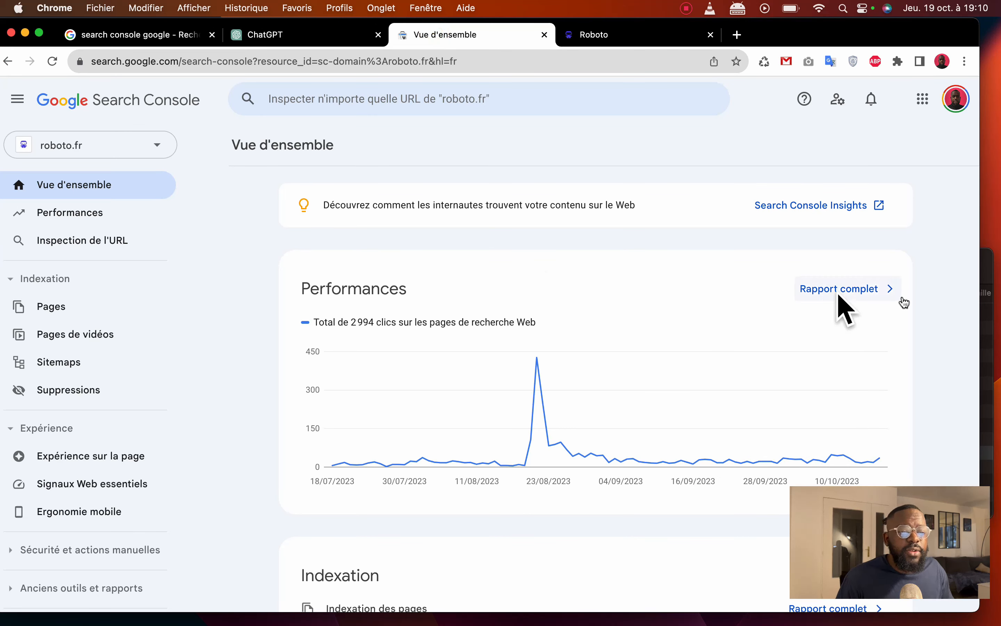
{"action": "scroll", "coordinate": [464, 376], "scroll_direction": "down", "scroll_amount": 3}
{"action": "scroll", "coordinate": [842, 311], "scroll_direction": "up", "scroll_amount": 3}
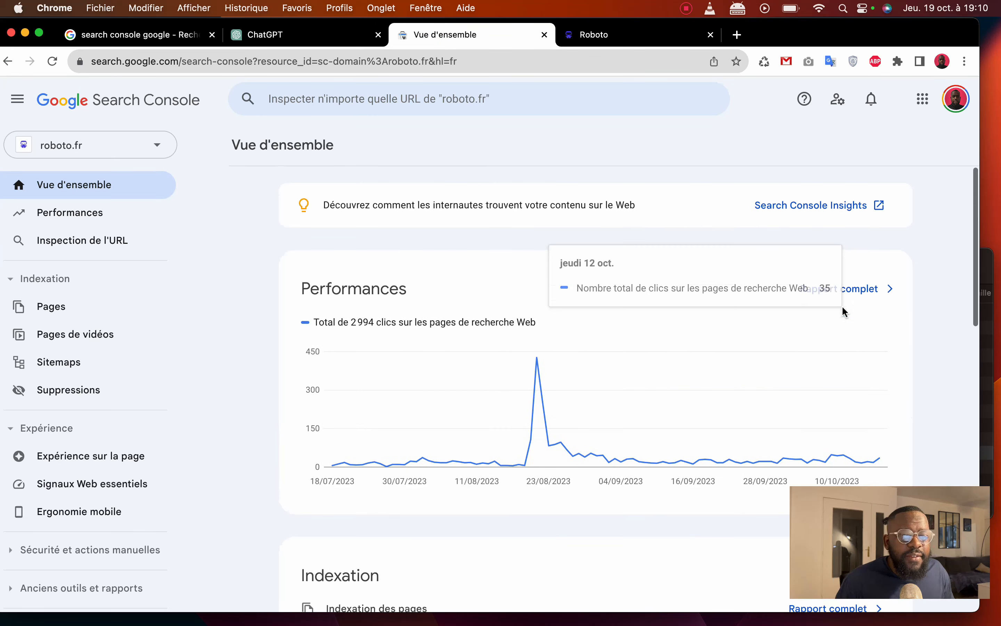
{"action": "scroll", "coordinate": [500, 379], "scroll_direction": "down", "scroll_amount": 2}
{"action": "scroll", "coordinate": [726, 306], "scroll_direction": "down", "scroll_amount": 5}
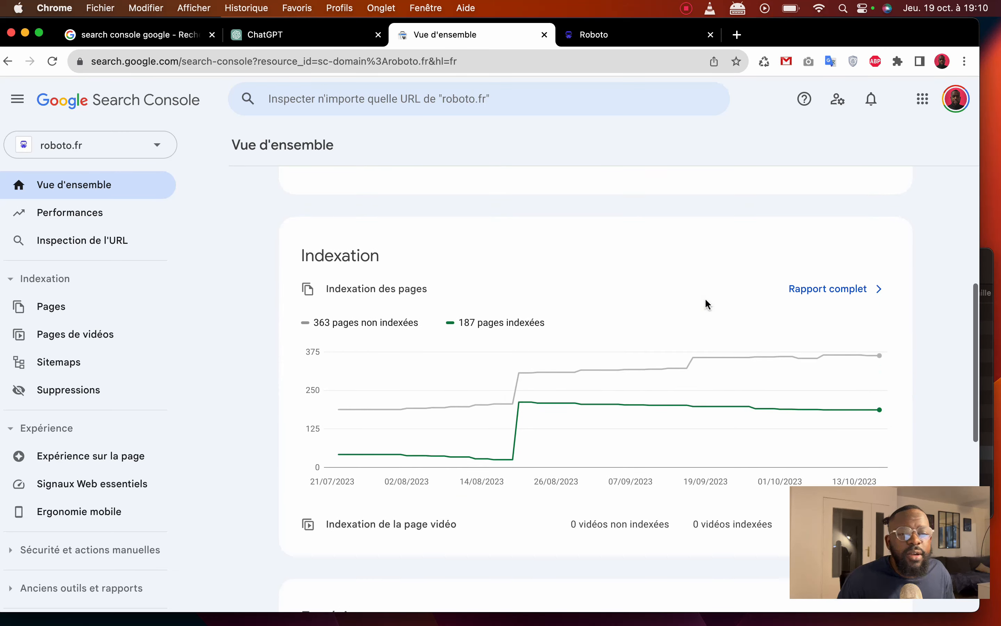
{"action": "scroll", "coordinate": [703, 301], "scroll_direction": "up", "scroll_amount": 6}
{"action": "scroll", "coordinate": [692, 297], "scroll_direction": "down", "scroll_amount": 5}
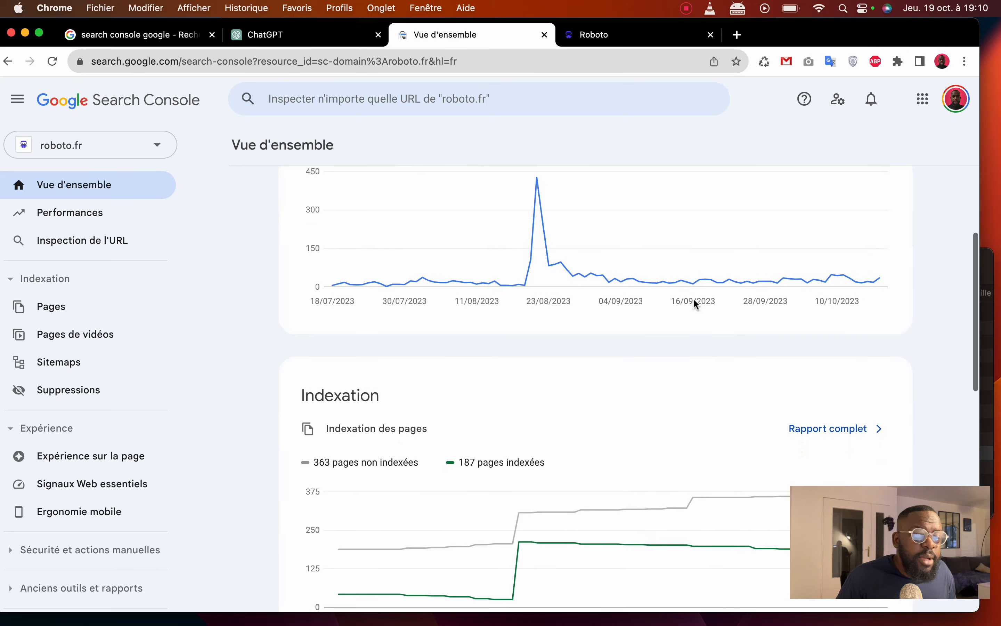
{"action": "scroll", "coordinate": [695, 293], "scroll_direction": "down", "scroll_amount": 2}
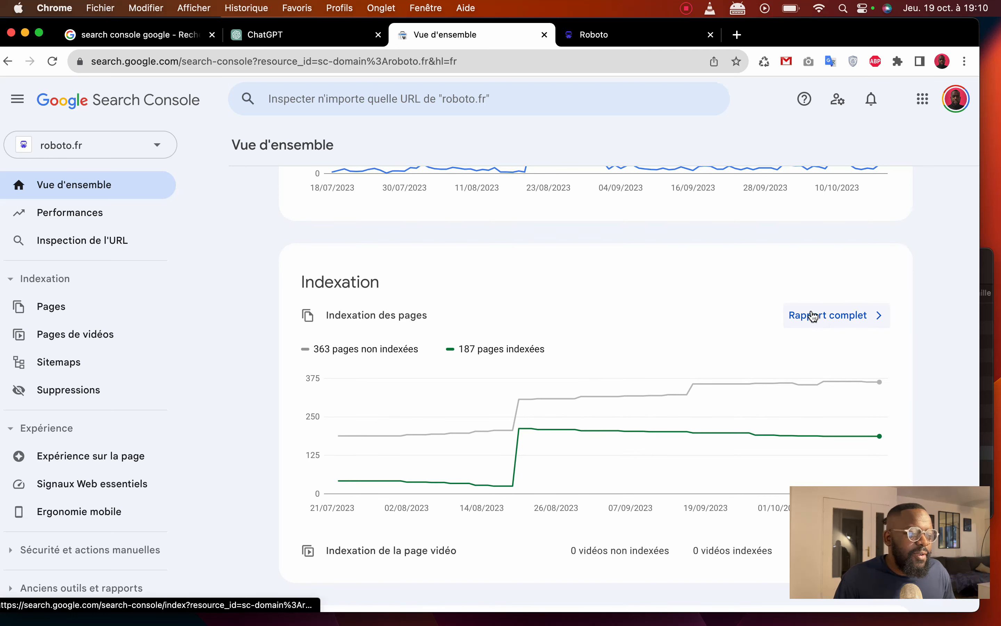
{"action": "scroll", "coordinate": [811, 315], "scroll_direction": "up", "scroll_amount": 8}
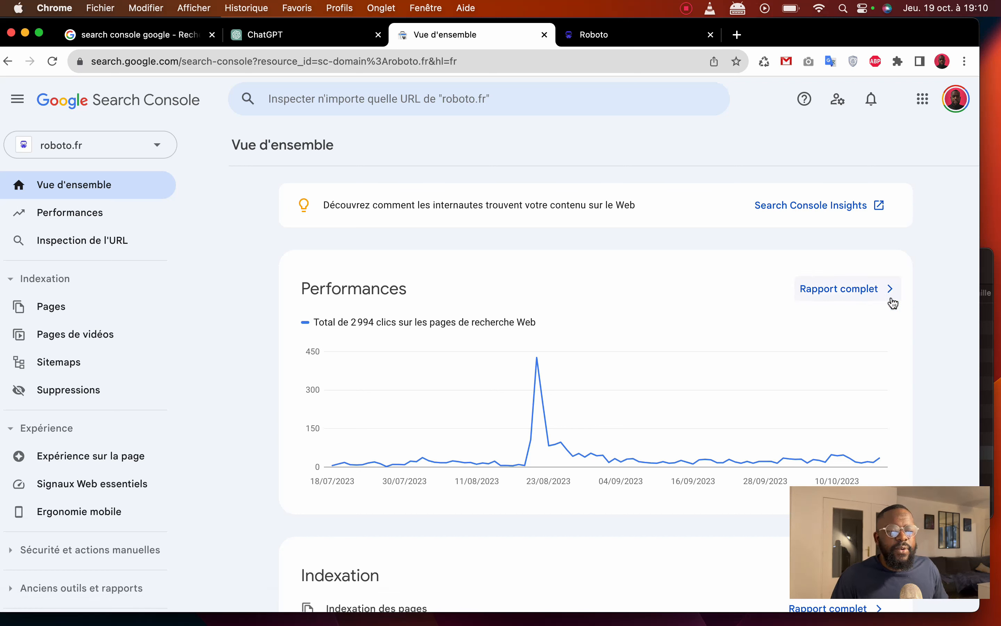
- Open the full performance report for roboto.fr and break the results down by page
{"action": "left_click", "coordinate": [856, 289]}
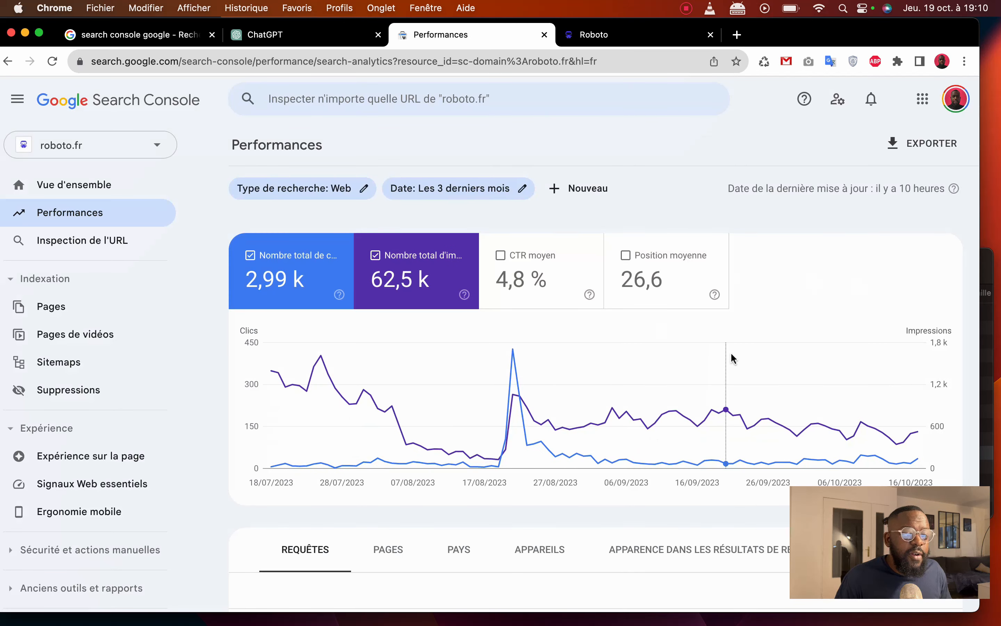
{"action": "scroll", "coordinate": [839, 376], "scroll_direction": "down", "scroll_amount": 5}
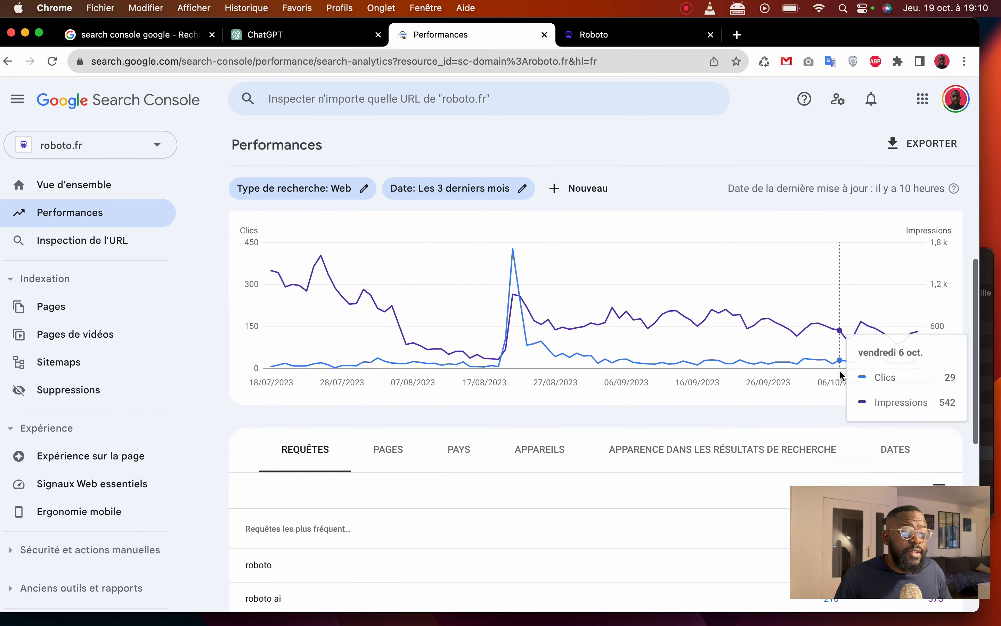
{"action": "left_click", "coordinate": [389, 420]}
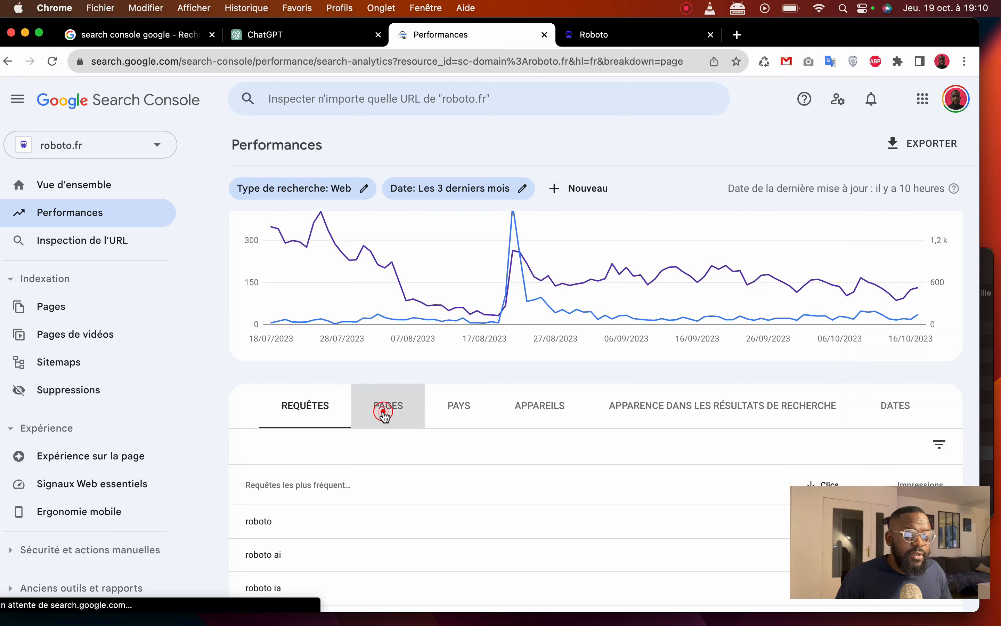
{"action": "scroll", "coordinate": [484, 398], "scroll_direction": "down", "scroll_amount": 7}
{"action": "scroll", "coordinate": [485, 397], "scroll_direction": "down", "scroll_amount": 3}
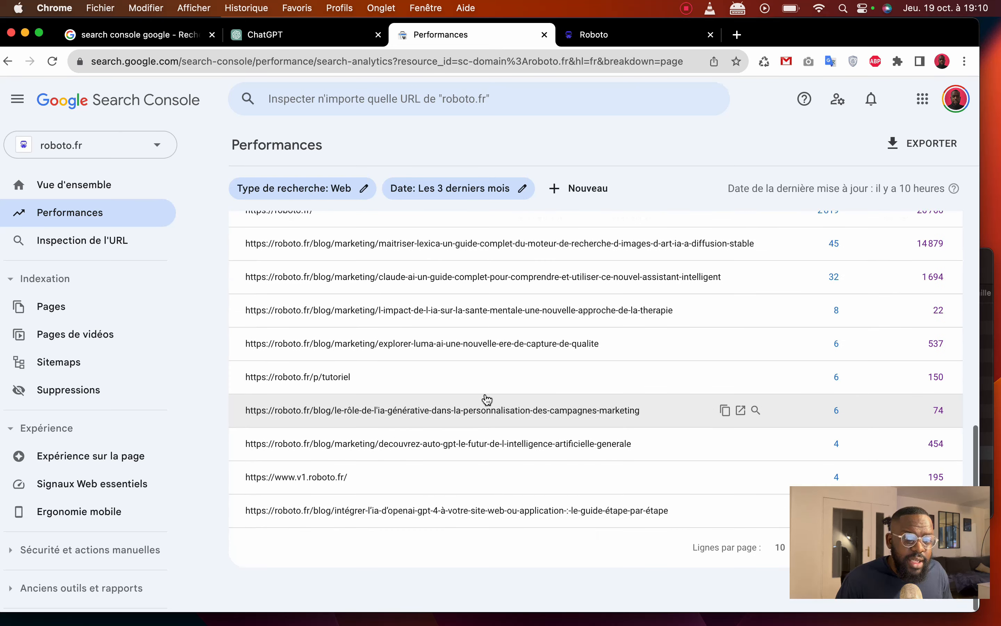
{"action": "scroll", "coordinate": [531, 393], "scroll_direction": "up", "scroll_amount": 5}
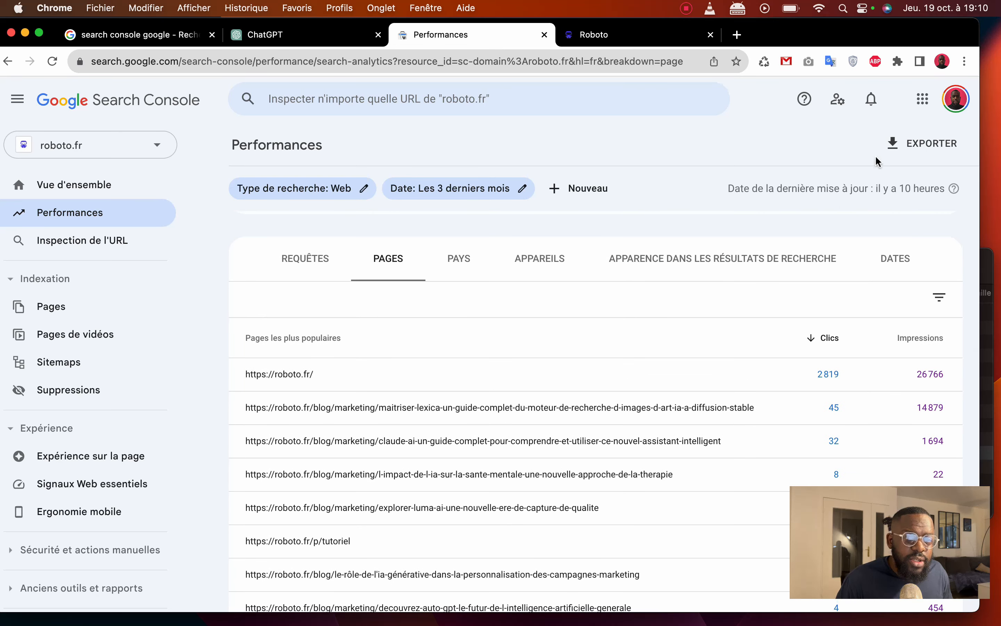
- Export the performance report in CSV format and open the extracted roboto.fr-Performance-on-Search-2023-10-19 folder
{"action": "left_click", "coordinate": [922, 144]}
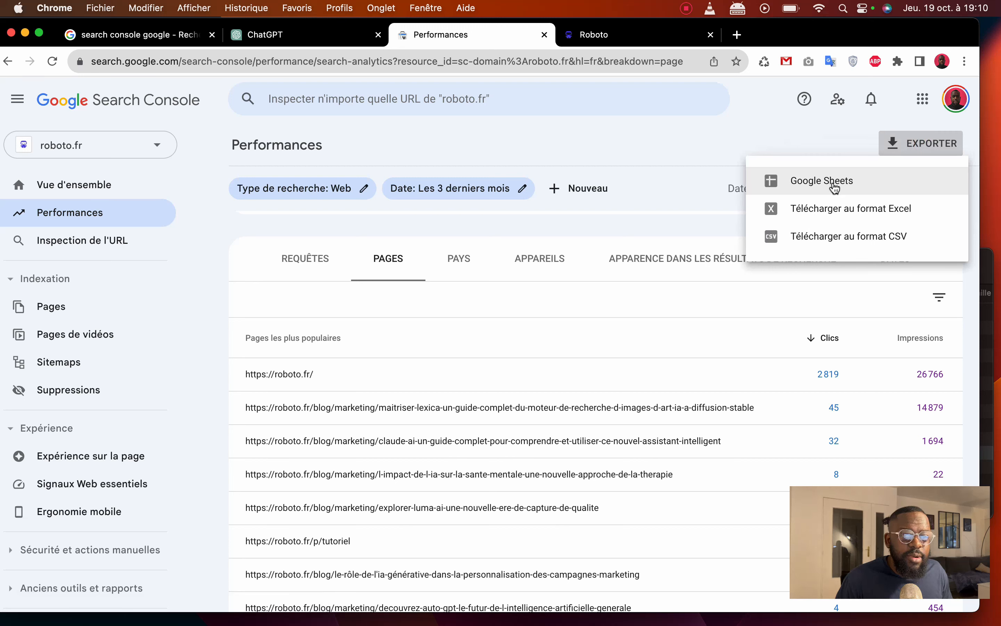
{"action": "left_click", "coordinate": [860, 236]}
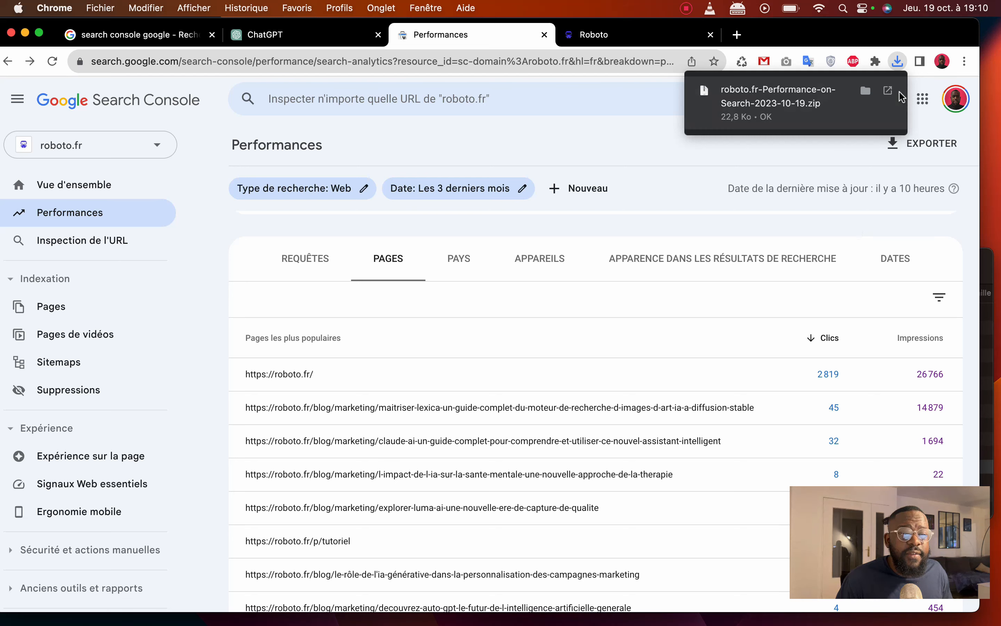
{"action": "left_click", "coordinate": [843, 102]}
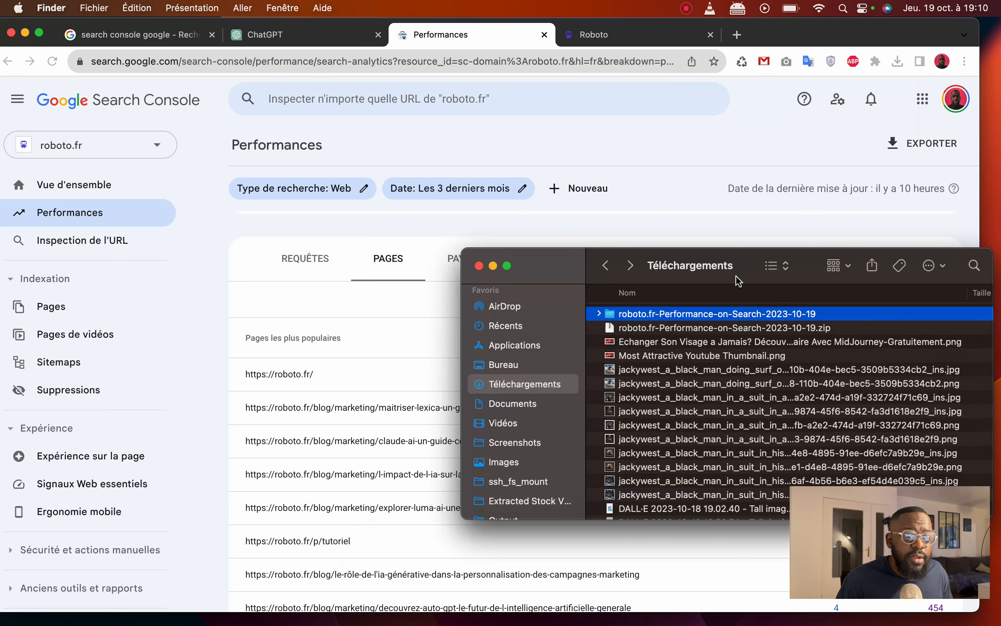
{"action": "double_click", "coordinate": [695, 315]}
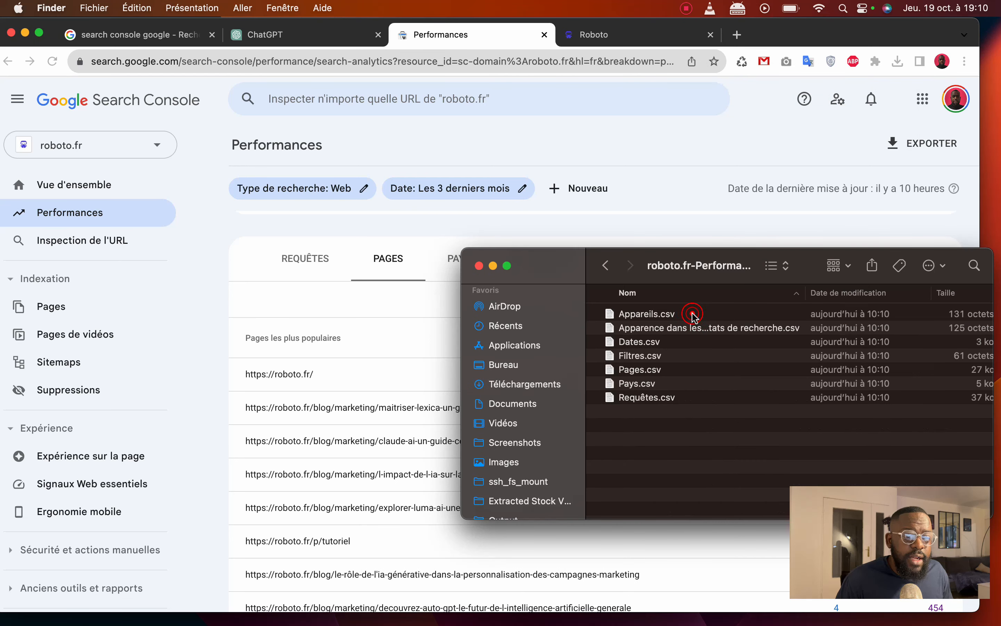
- Look through the exported CSV files and open Pages.csv in Numbers, dismissing its welcome screen
{"action": "left_click", "coordinate": [647, 369]}
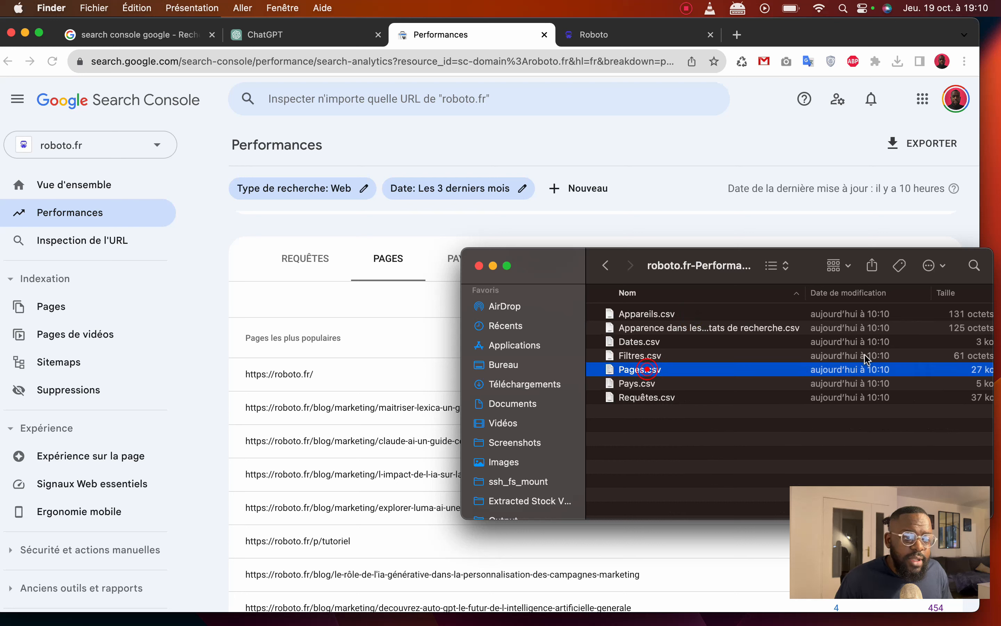
{"action": "left_click", "coordinate": [688, 317]}
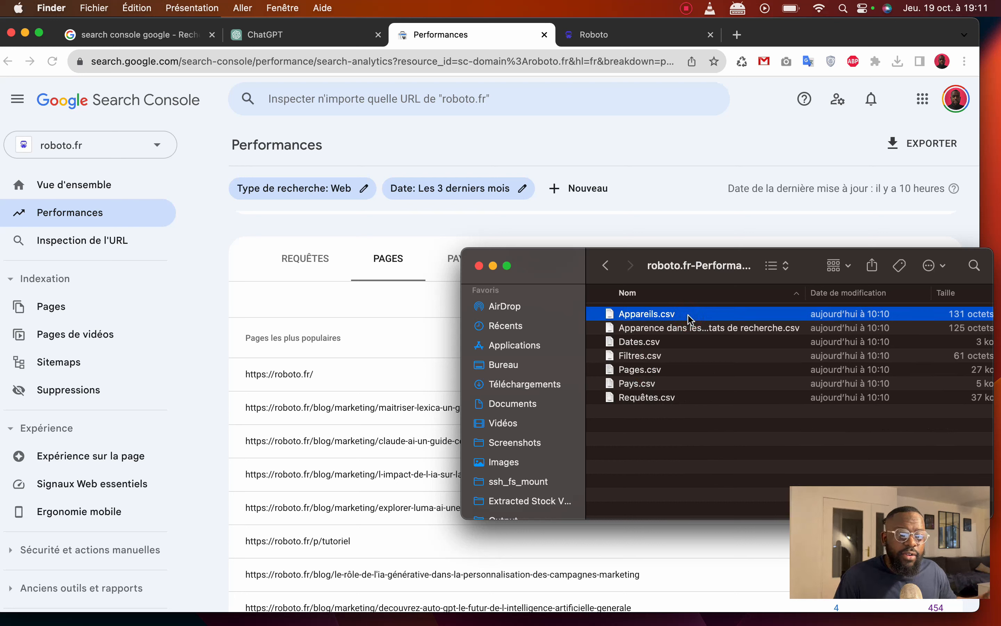
{"action": "left_click", "coordinate": [656, 329]}
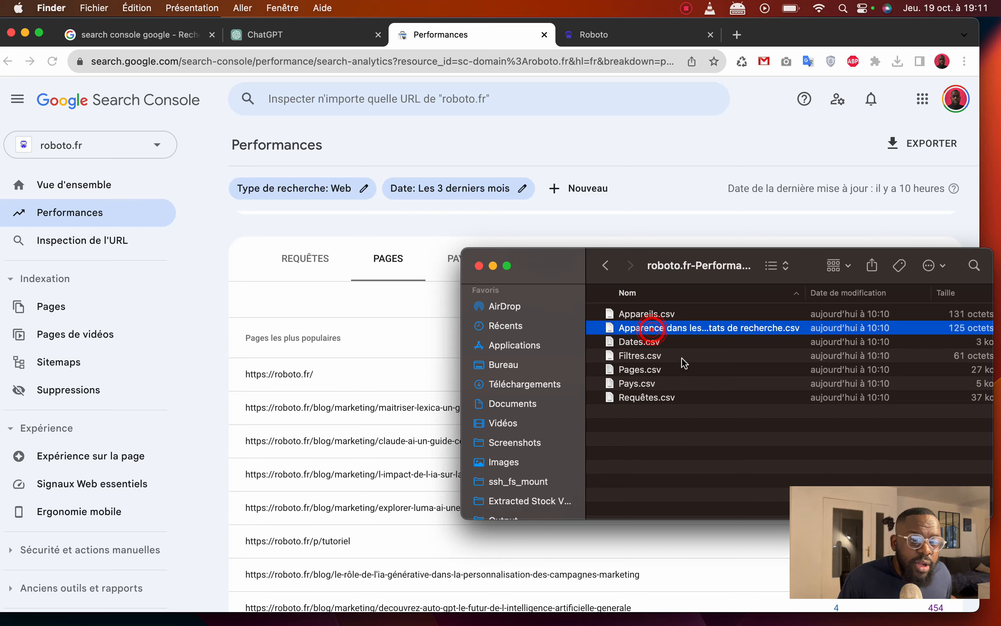
{"action": "left_click", "coordinate": [662, 356]}
{"action": "left_click", "coordinate": [661, 344]}
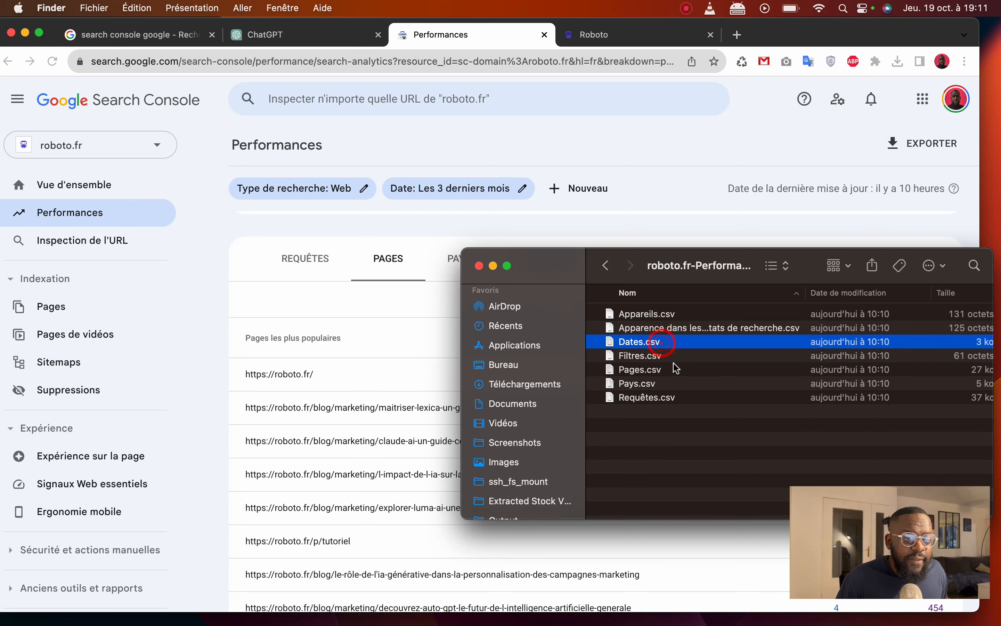
{"action": "left_click", "coordinate": [676, 371]}
{"action": "left_click", "coordinate": [676, 372]}
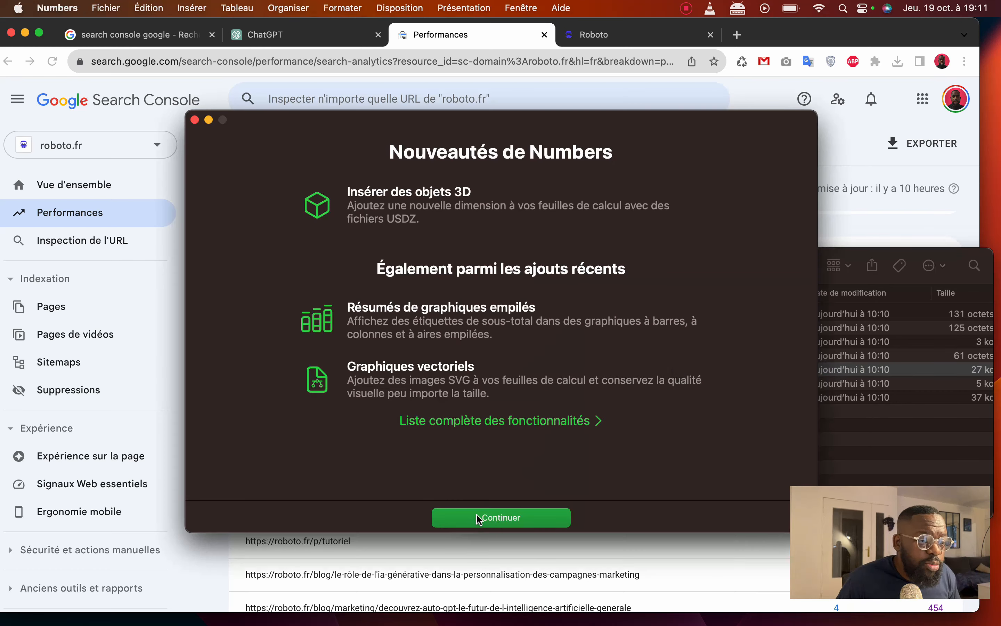
{"action": "left_click", "coordinate": [479, 517]}
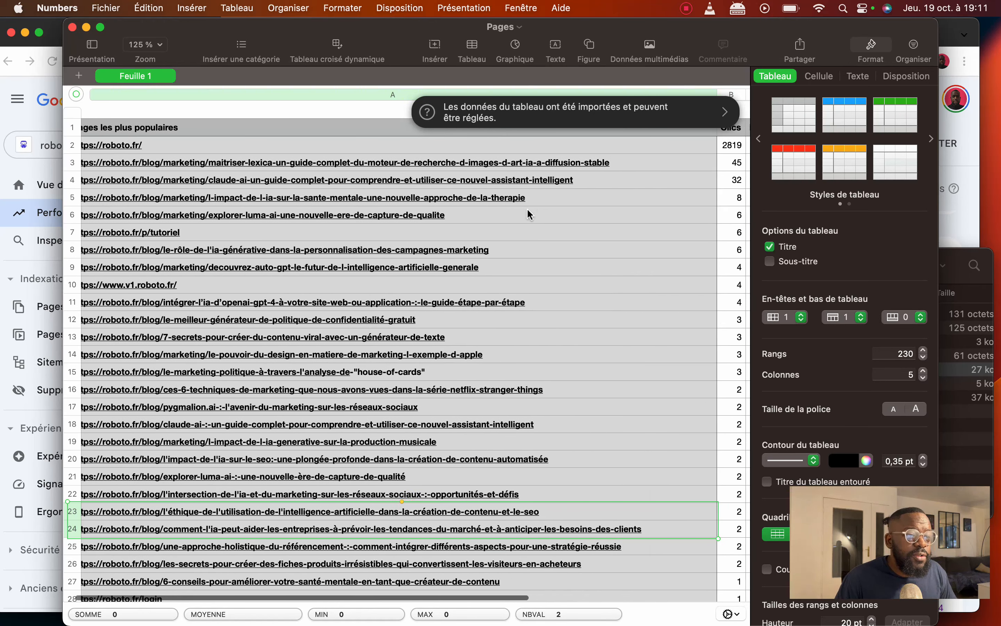
- Examine the clicks, impressions, CTR and position columns of the Pages table
{"action": "scroll", "coordinate": [497, 184], "scroll_direction": "right", "scroll_amount": 5}
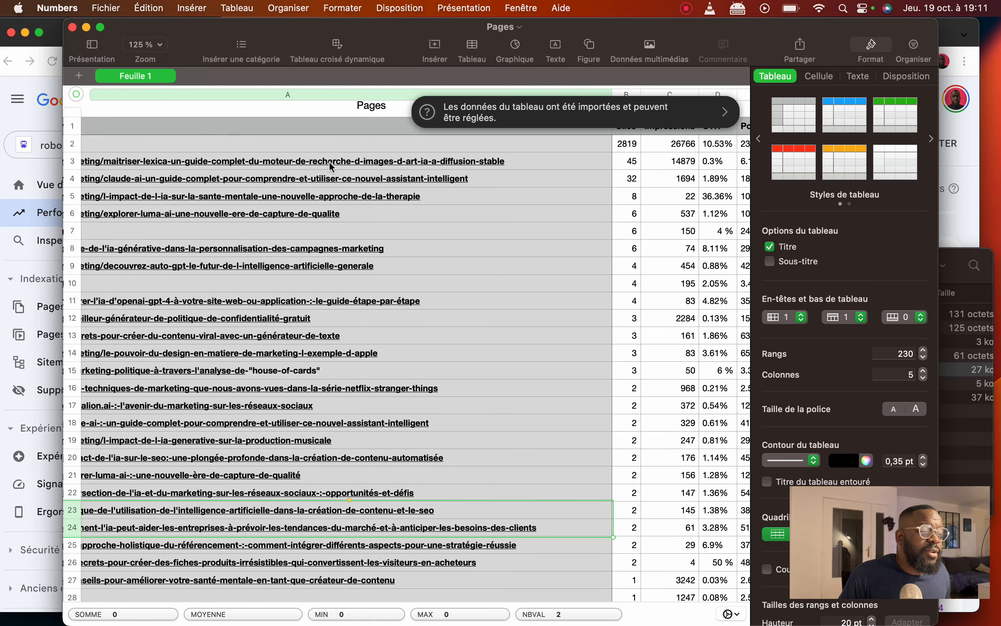
{"action": "scroll", "coordinate": [390, 217], "scroll_direction": "right", "scroll_amount": 2}
{"action": "scroll", "coordinate": [444, 219], "scroll_direction": "right", "scroll_amount": 6}
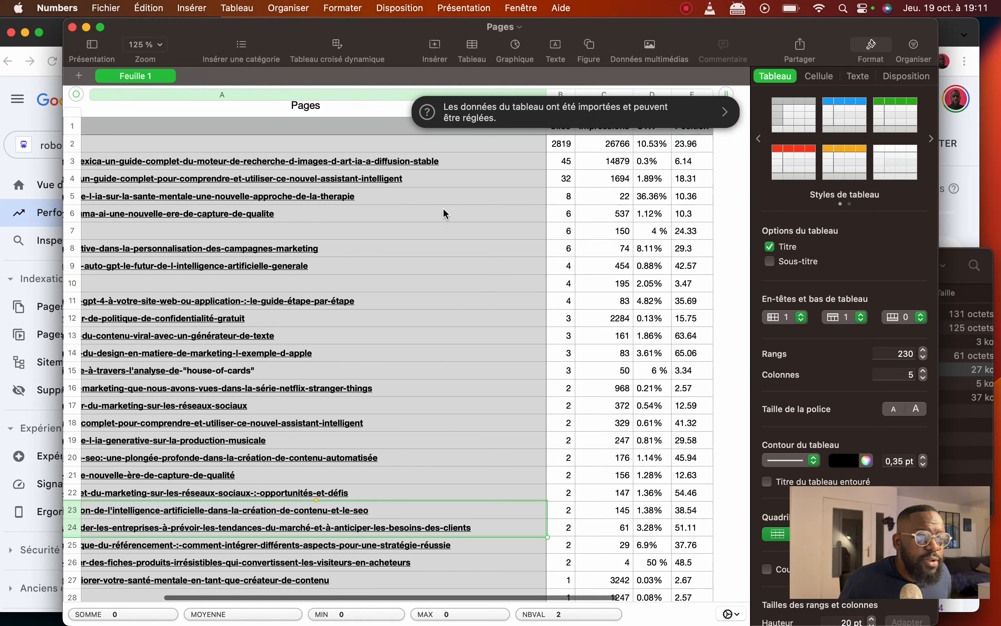
- Close the Pages spreadsheet along with the Numbers welcome screen and file chooser
{"action": "left_click", "coordinate": [758, 138]}
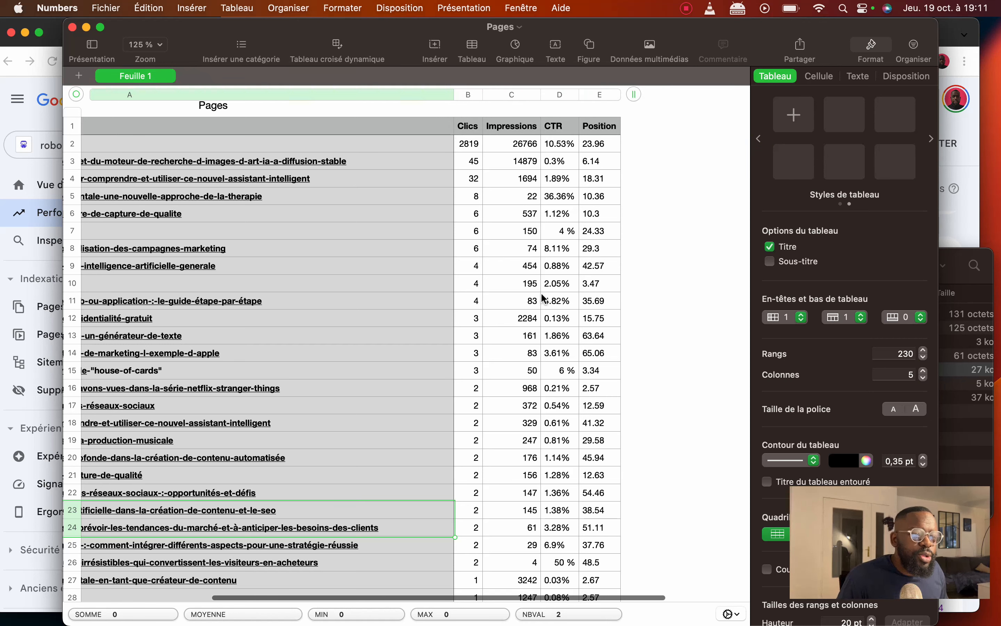
{"action": "scroll", "coordinate": [550, 289], "scroll_direction": "down", "scroll_amount": 5}
{"action": "scroll", "coordinate": [550, 288], "scroll_direction": "up", "scroll_amount": 5}
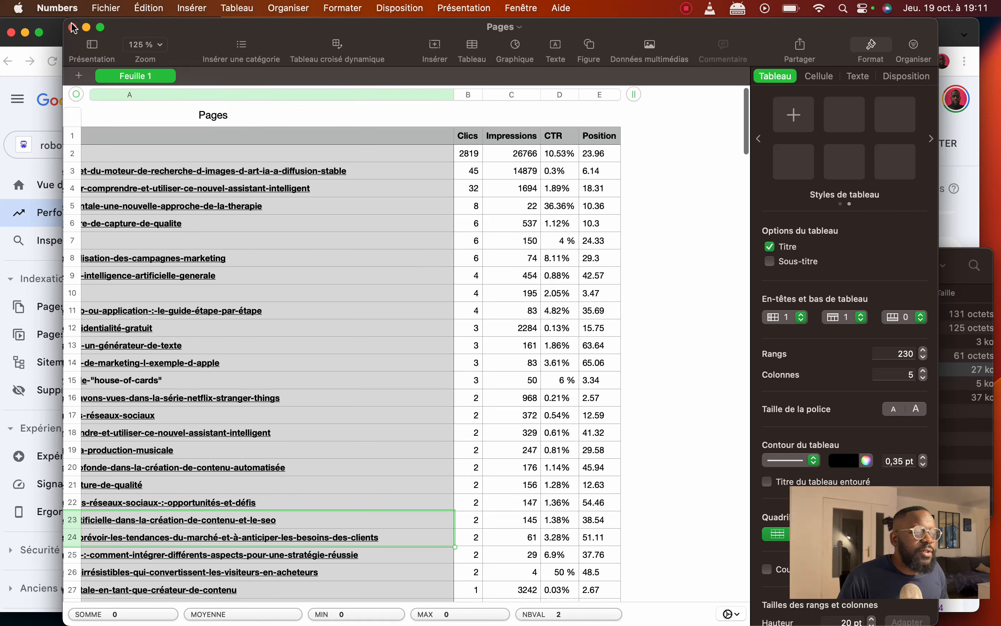
{"action": "left_click", "coordinate": [72, 28]}
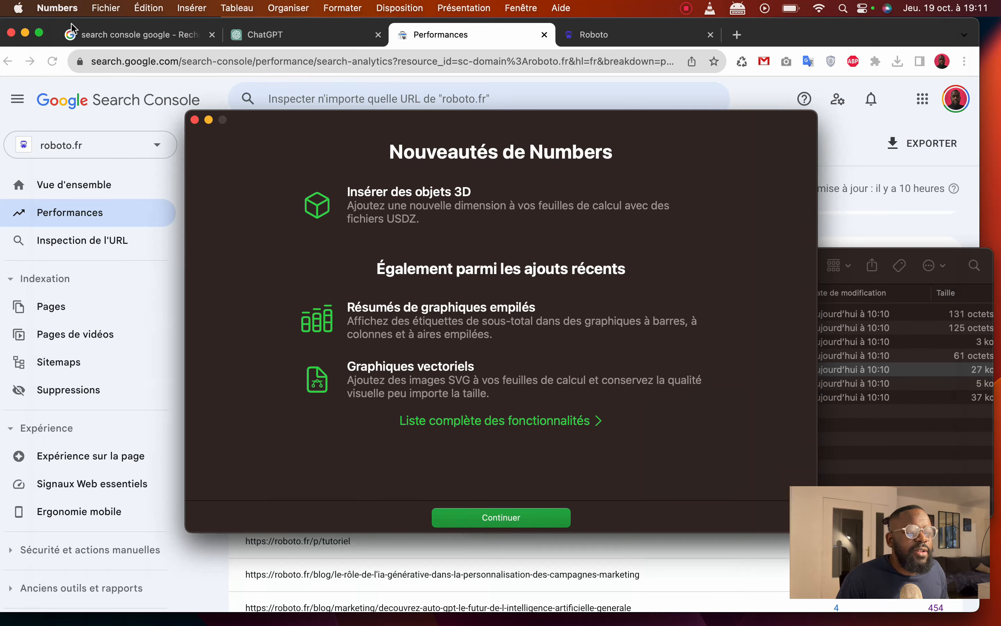
{"action": "left_click", "coordinate": [195, 120]}
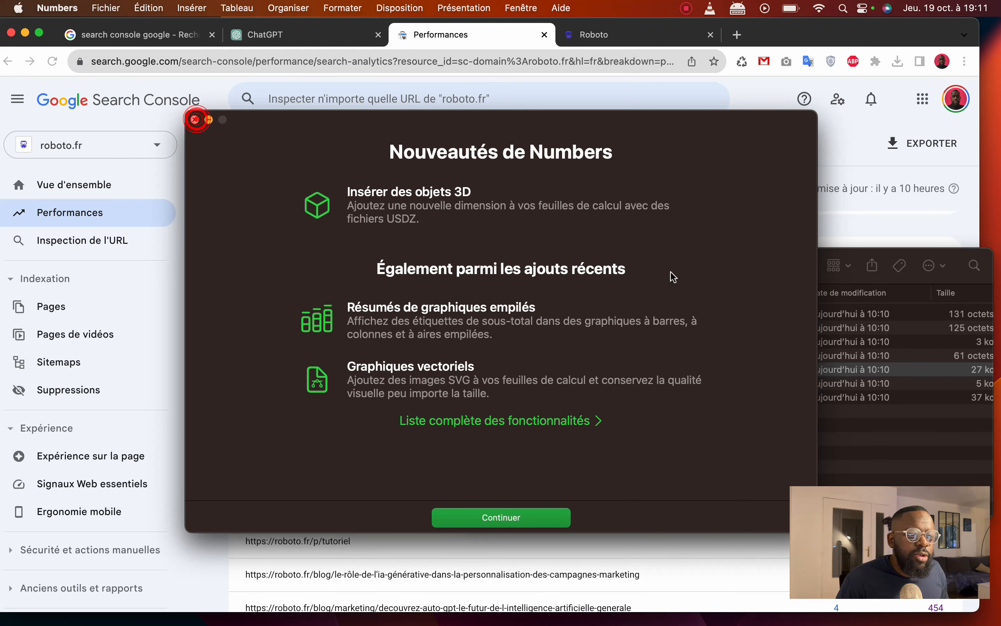
{"action": "left_click", "coordinate": [667, 447]}
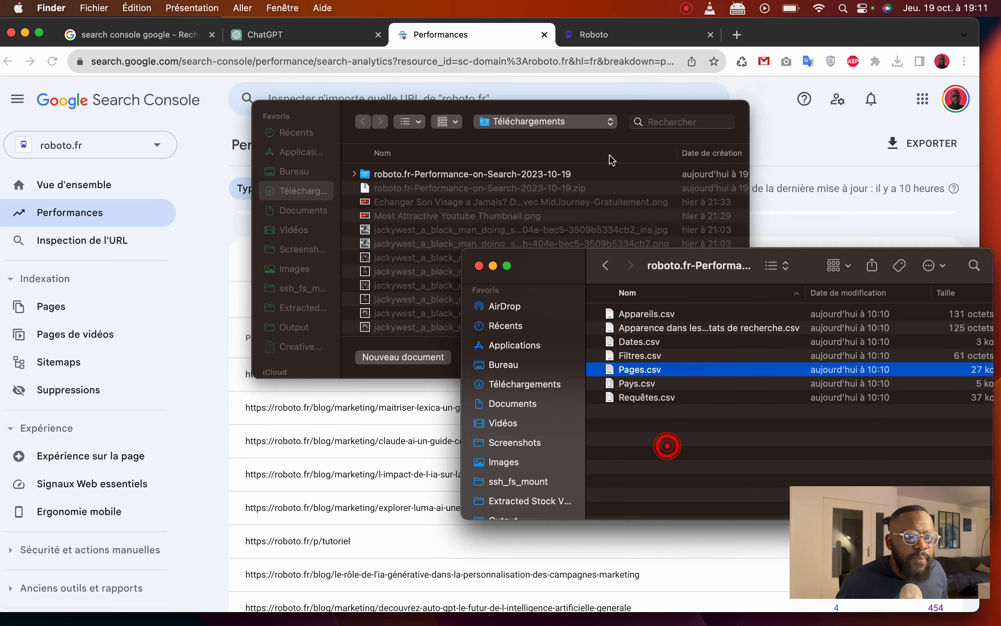
{"action": "left_click", "coordinate": [357, 111]}
{"action": "left_click_drag", "start_coordinate": [341, 116], "coordinate": [399, 193]}
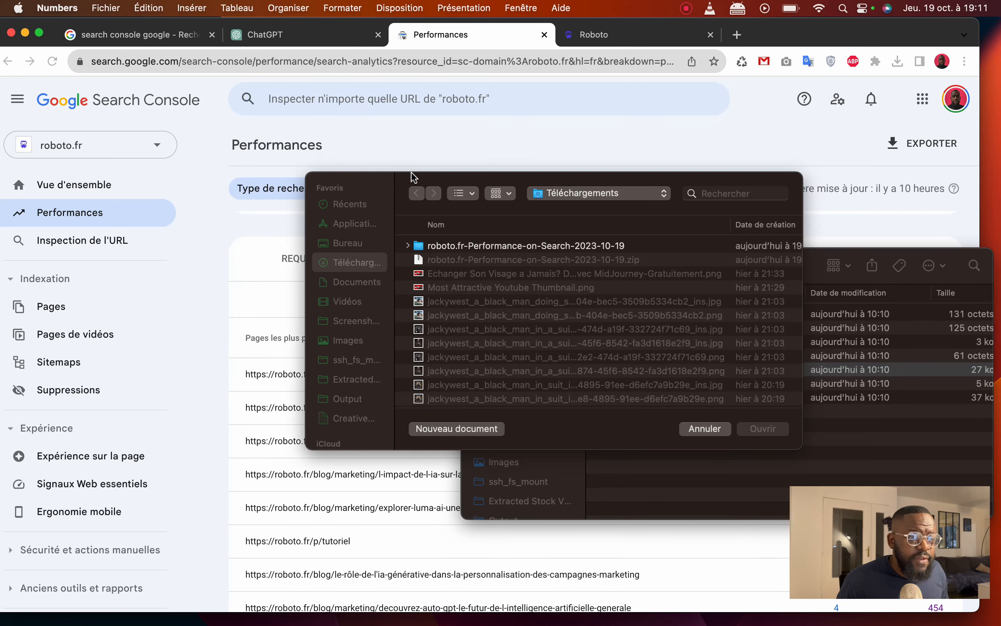
{"action": "left_click", "coordinate": [699, 431]}
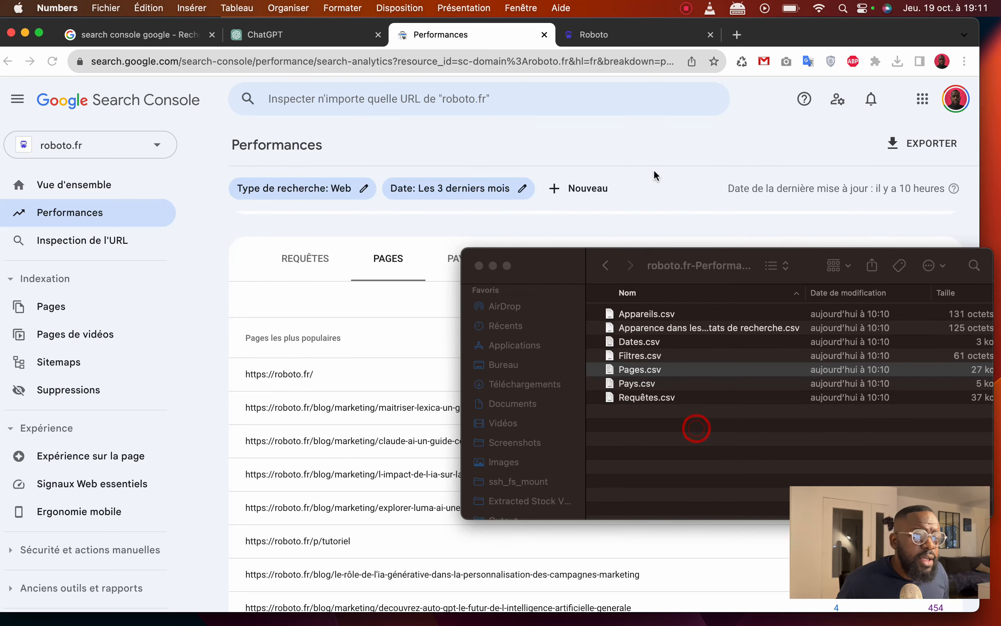
- Switch to the ChatGPT GPT-4 chat and attach Pages.csv from the roboto.fr-Performance-on-Search-2023-10-19 folder
{"action": "left_click", "coordinate": [783, 138]}
{"action": "left_click", "coordinate": [293, 36]}
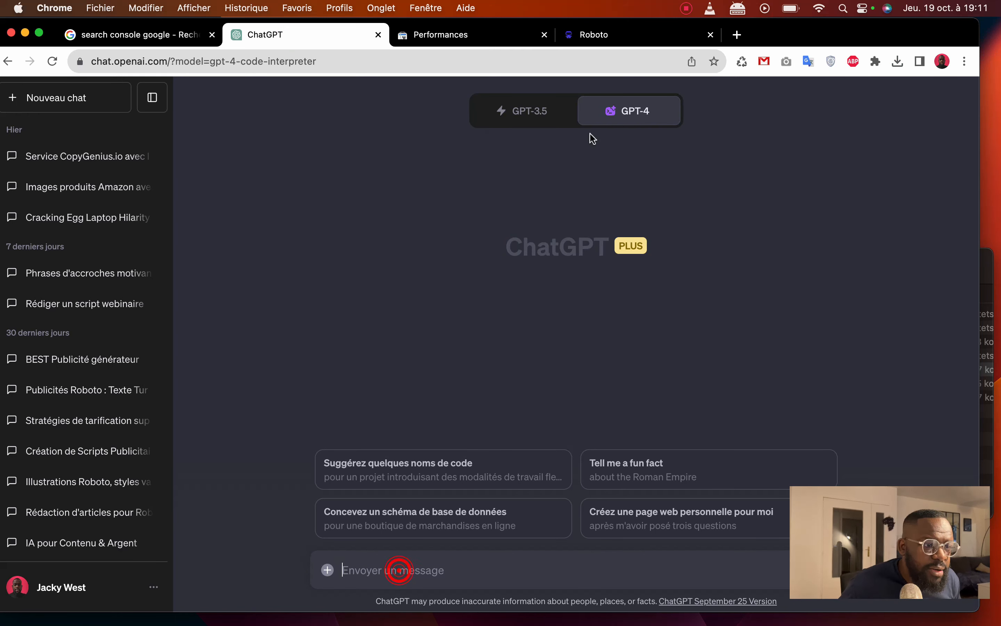
{"action": "mouse_move", "coordinate": [628, 124]}
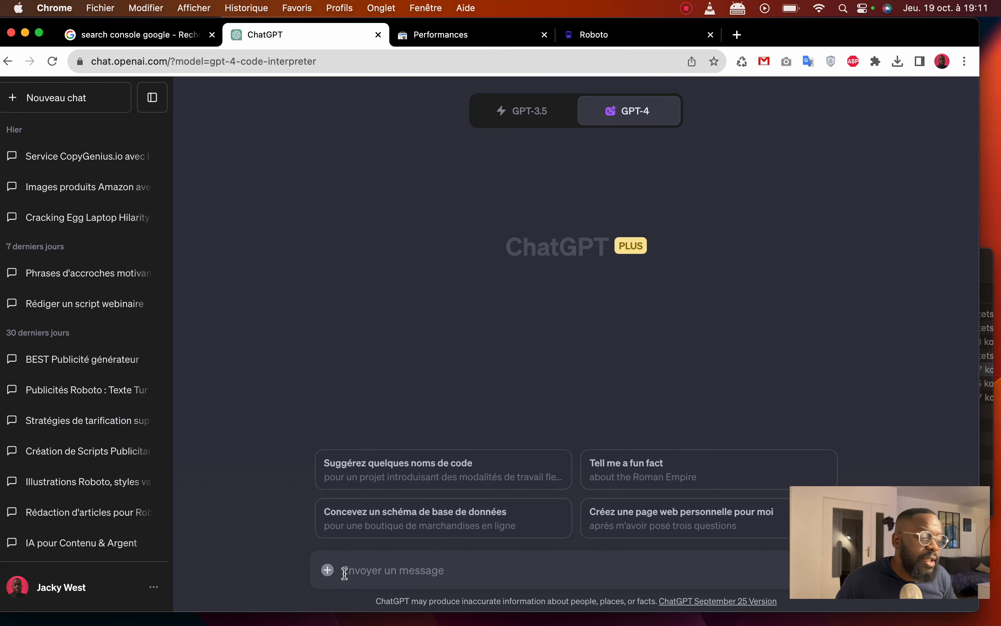
{"action": "left_click", "coordinate": [328, 570]}
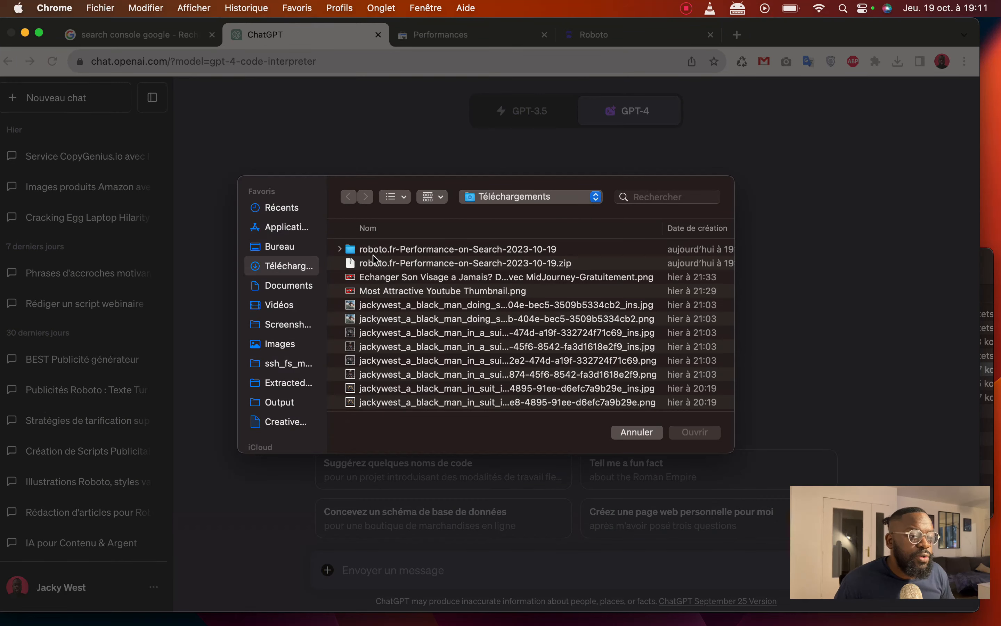
{"action": "double_click", "coordinate": [381, 248]}
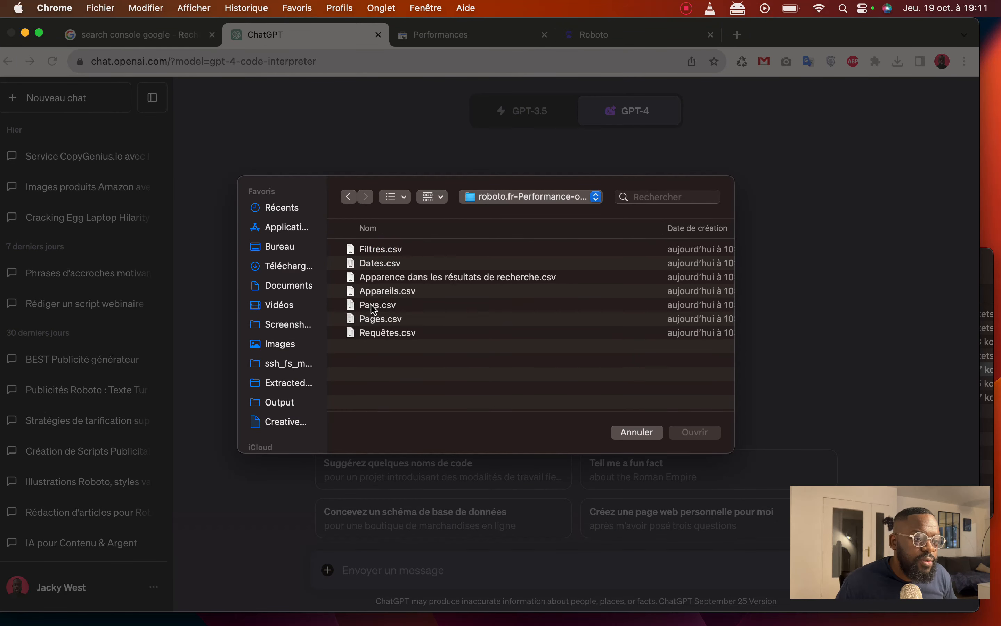
{"action": "double_click", "coordinate": [379, 319]}
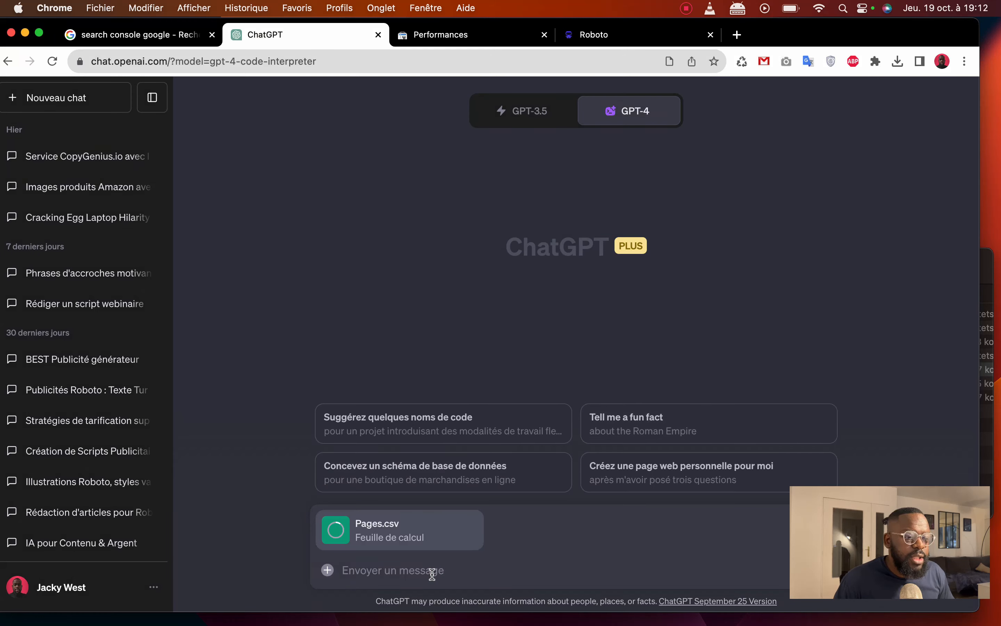
- Begin the prompt with "A partir des données suivantes qui représente les statistiques de classements dans le google SERP de mes pages web."
{"action": "left_click", "coordinate": [433, 572]}
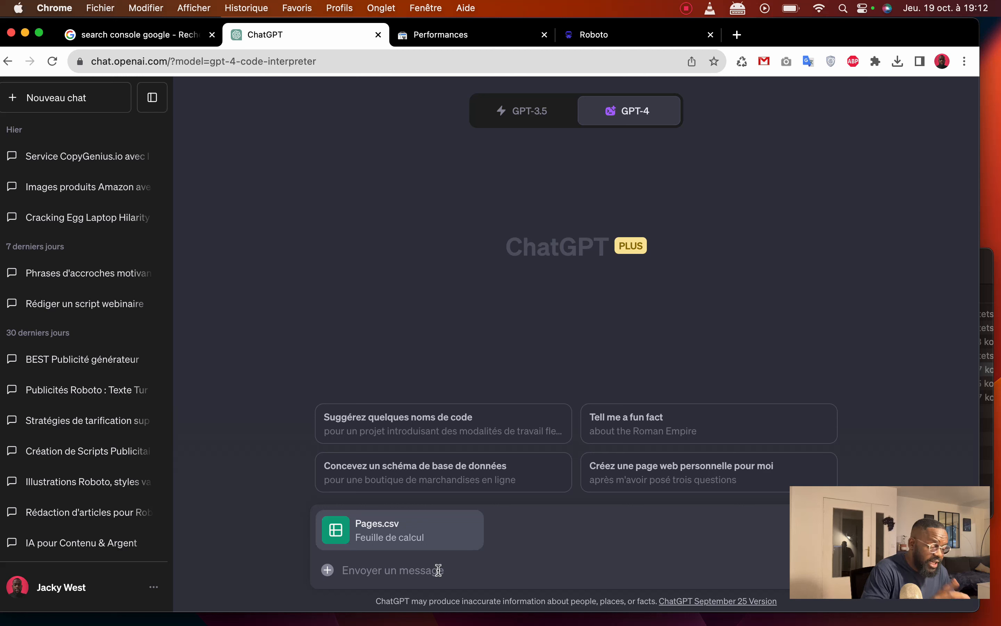
{"action": "type", "text": "A parti"}
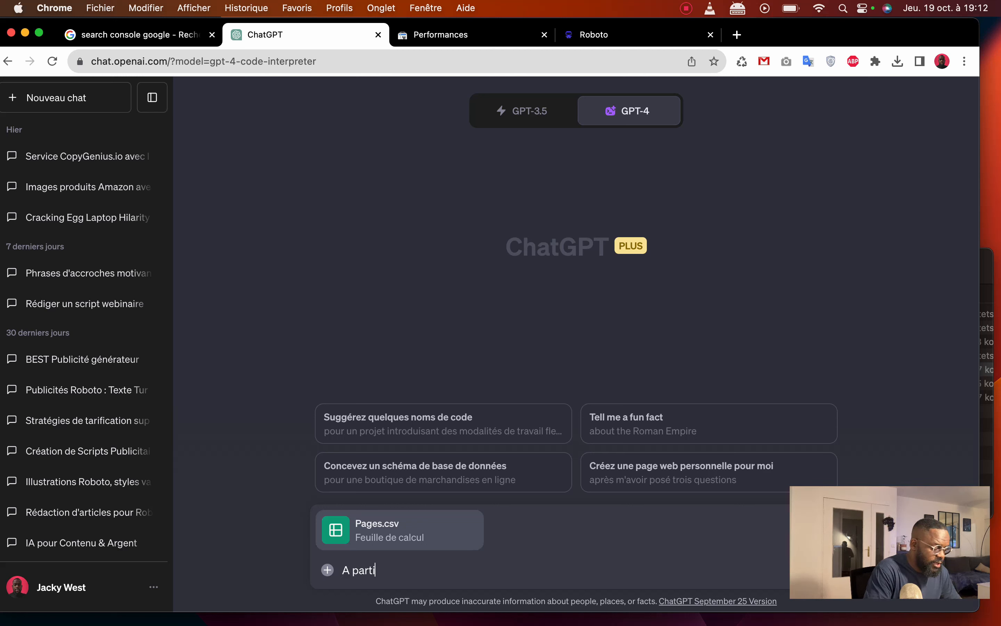
{"action": "type", "text": "r des donné"}
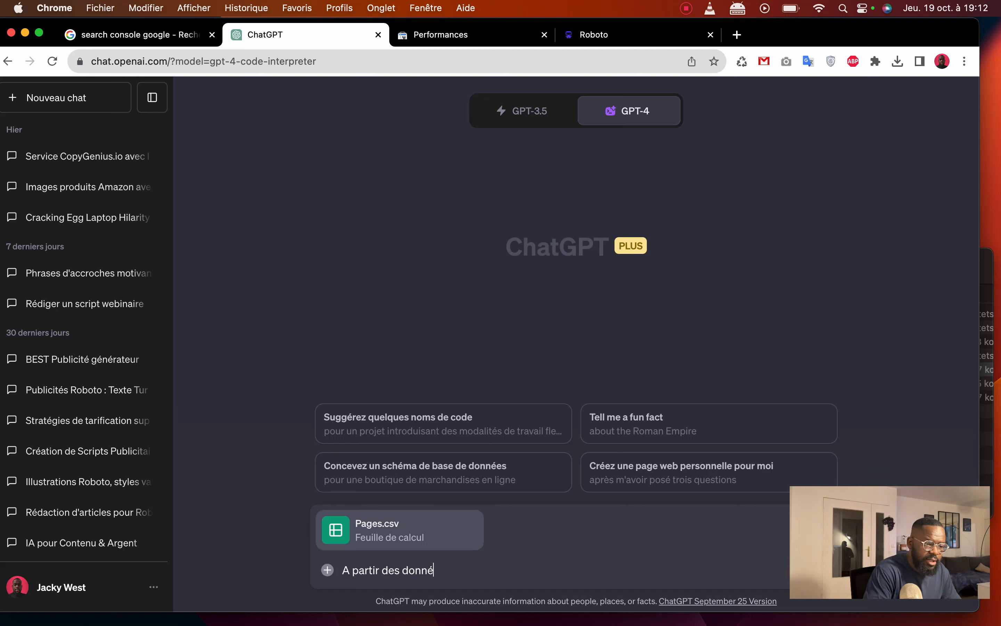
{"action": "type", "text": "es suivant"}
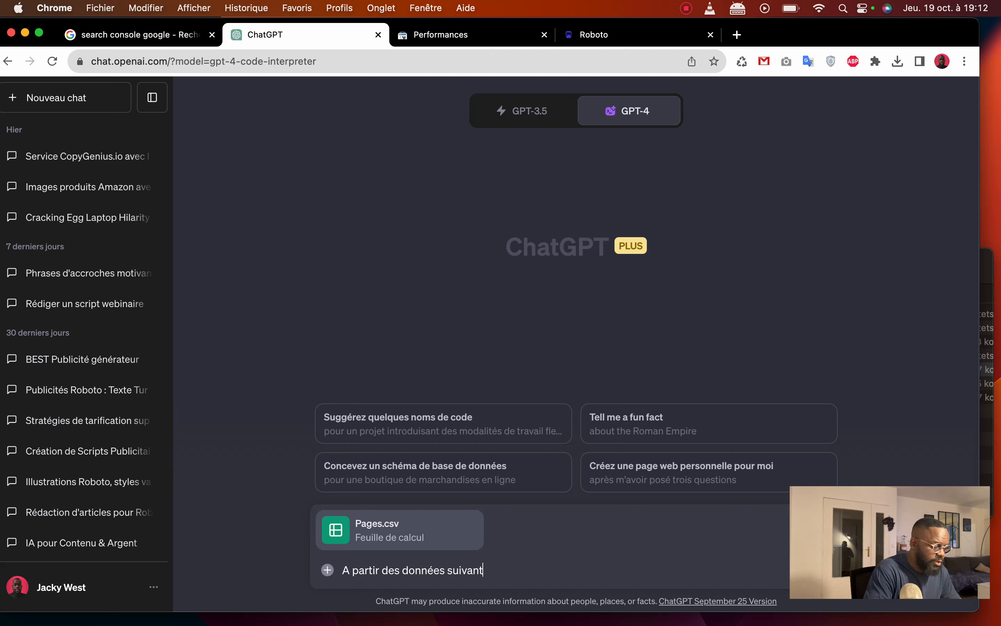
{"action": "type", "text": "es qui repr"}
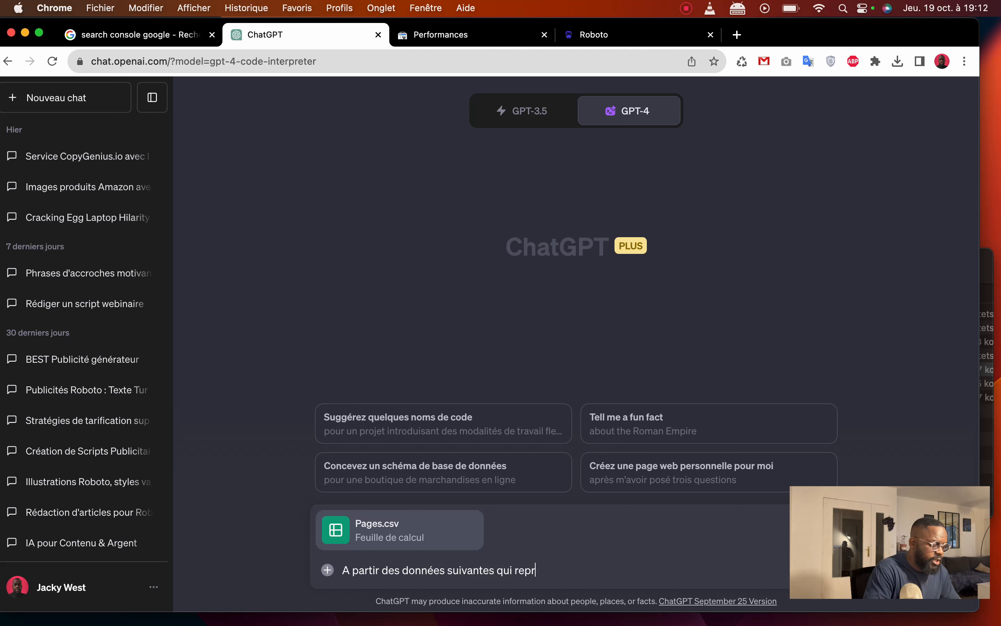
{"action": "type", "text": "ésente les statist"}
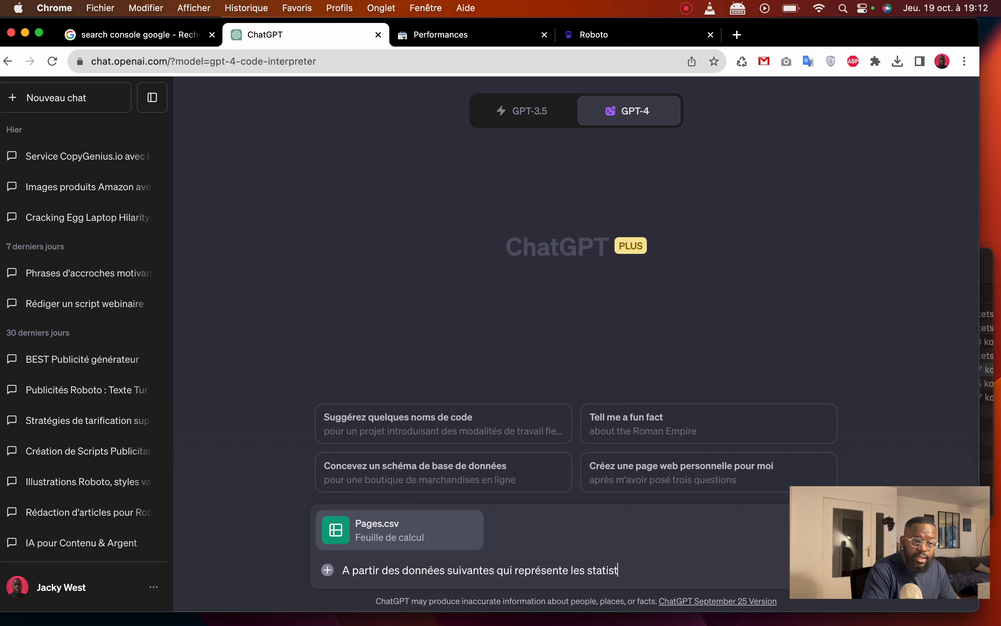
{"action": "type", "text": "iques "}
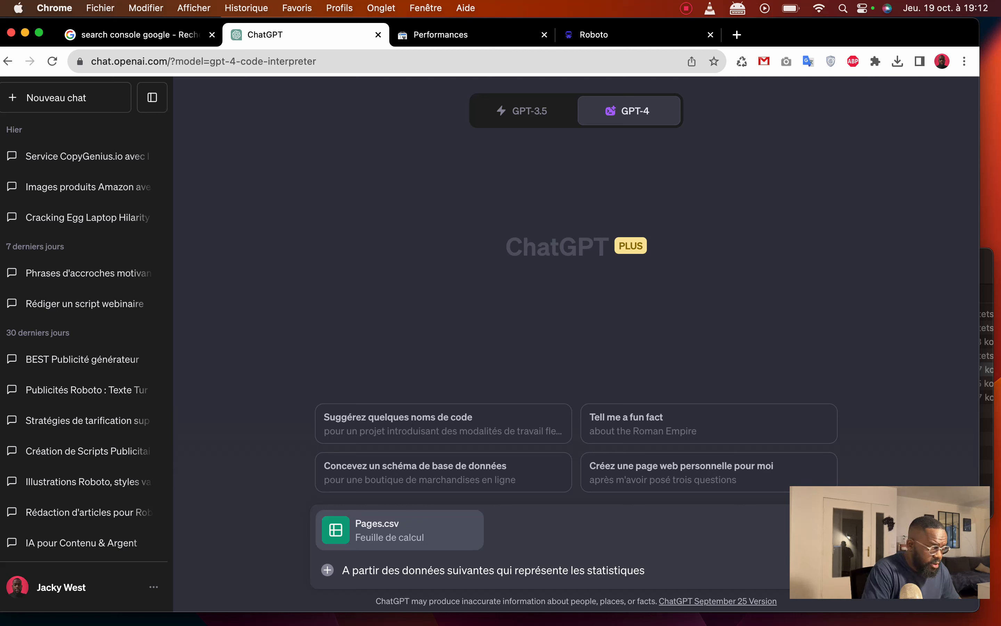
{"action": "type", "text": "de classements dans"}
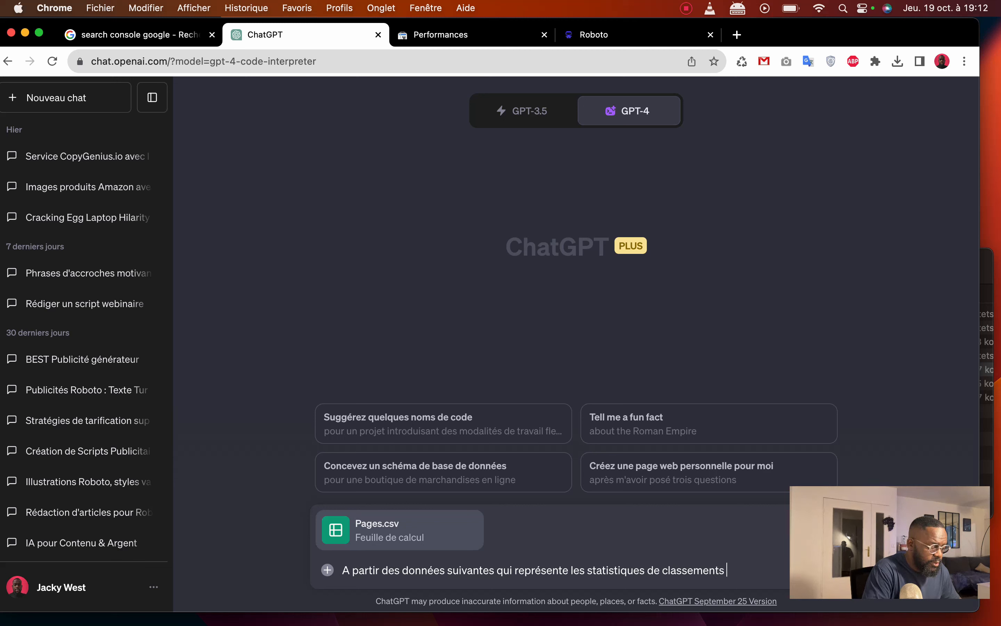
{"action": "type", "text": " le goog"}
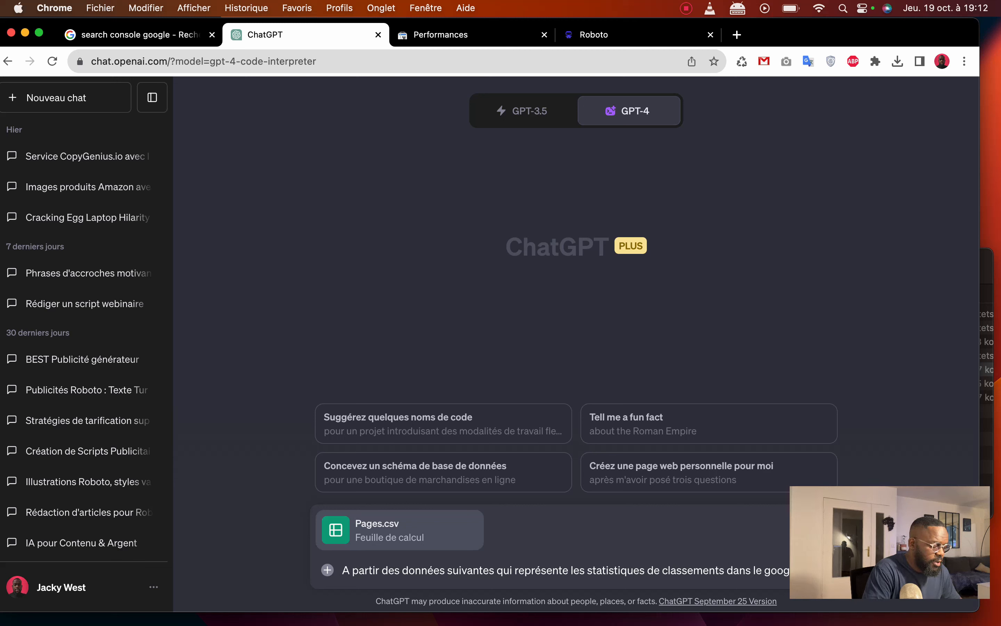
{"action": "type", "text": "le SER"}
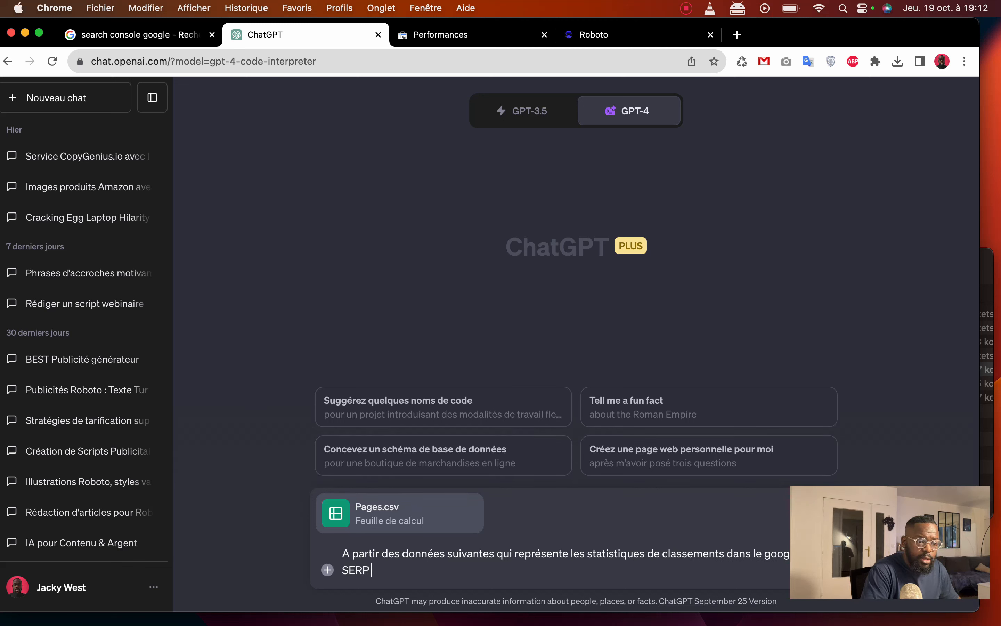
{"action": "type", "text": "P de mes pa"}
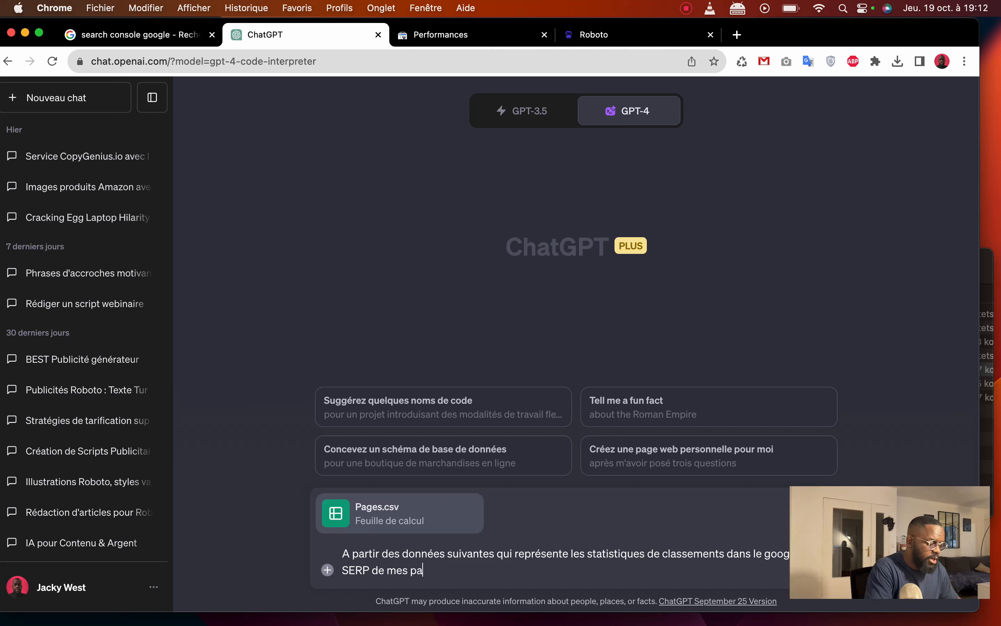
{"action": "type", "text": "ges web/"}
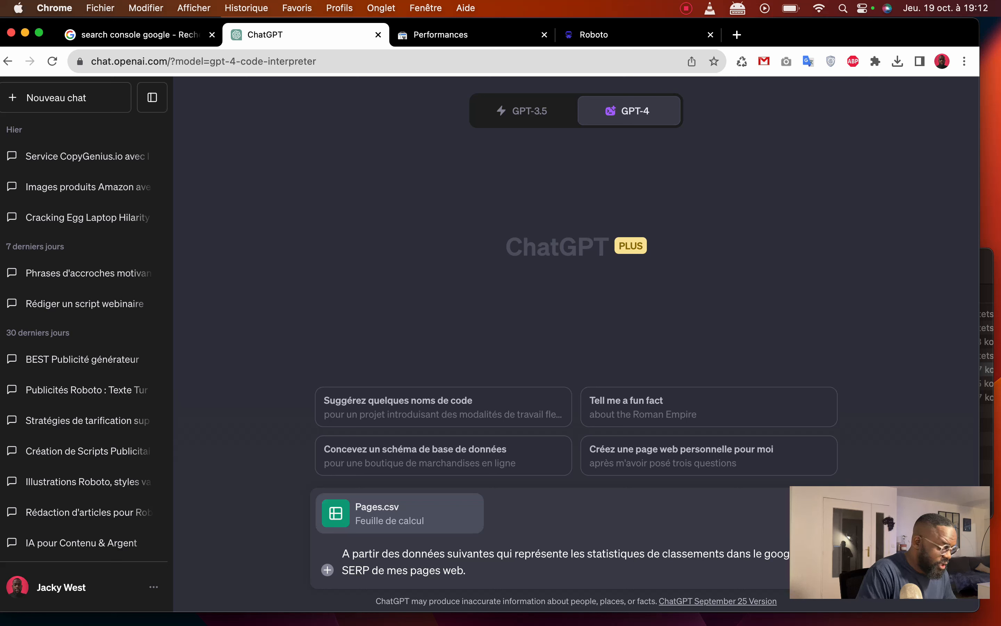
{"action": "key", "text": "shift+Return"}
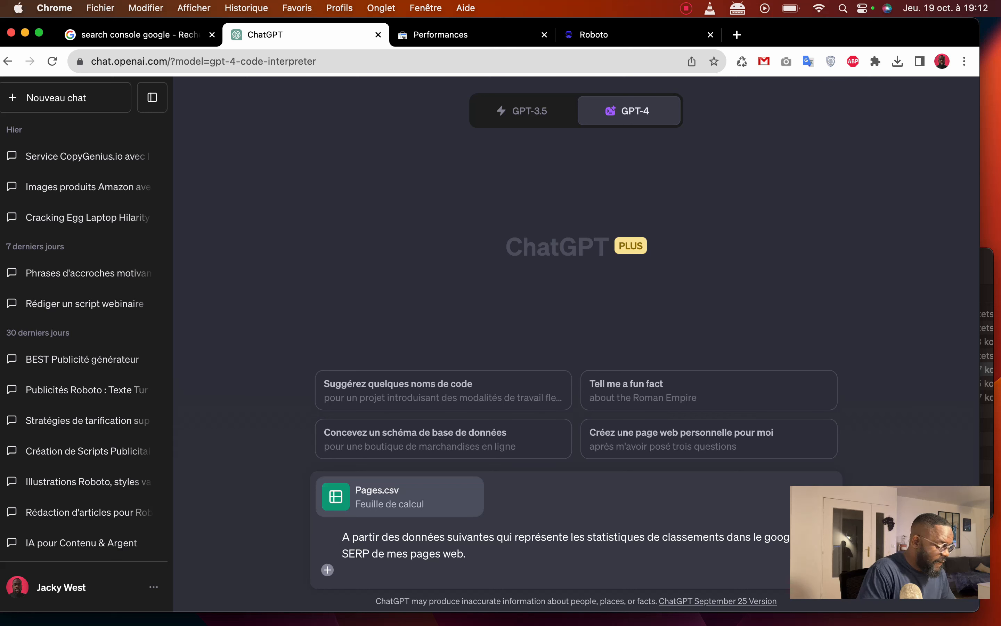
- Add on a new prompt line "Fait moi une proposition d'articles à rédiger en fonction des thématiques qui marchent le mieux"
{"action": "type", "text": "Fait "}
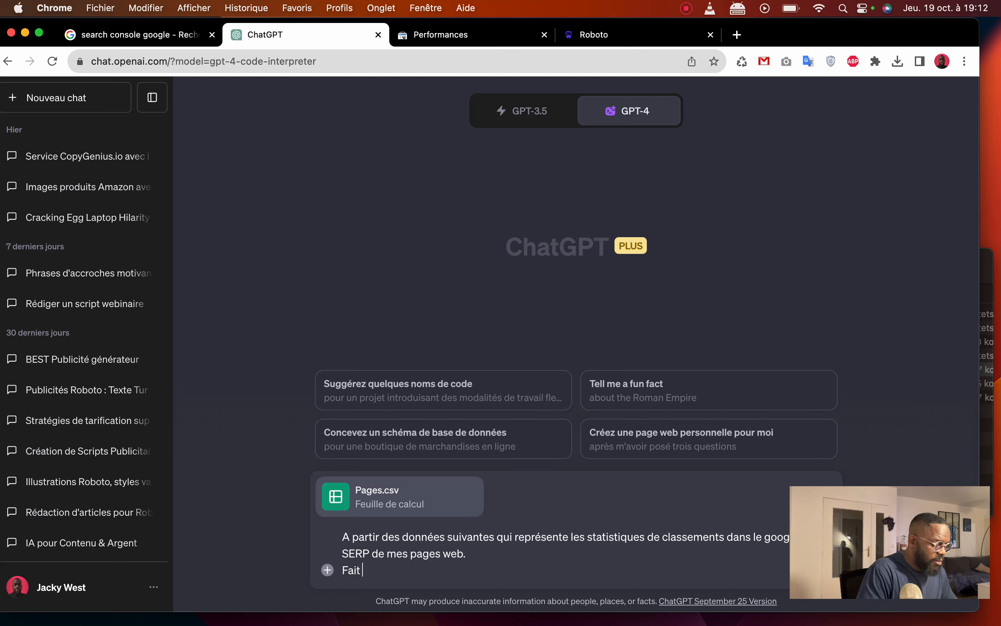
{"action": "type", "text": "moi une propo"}
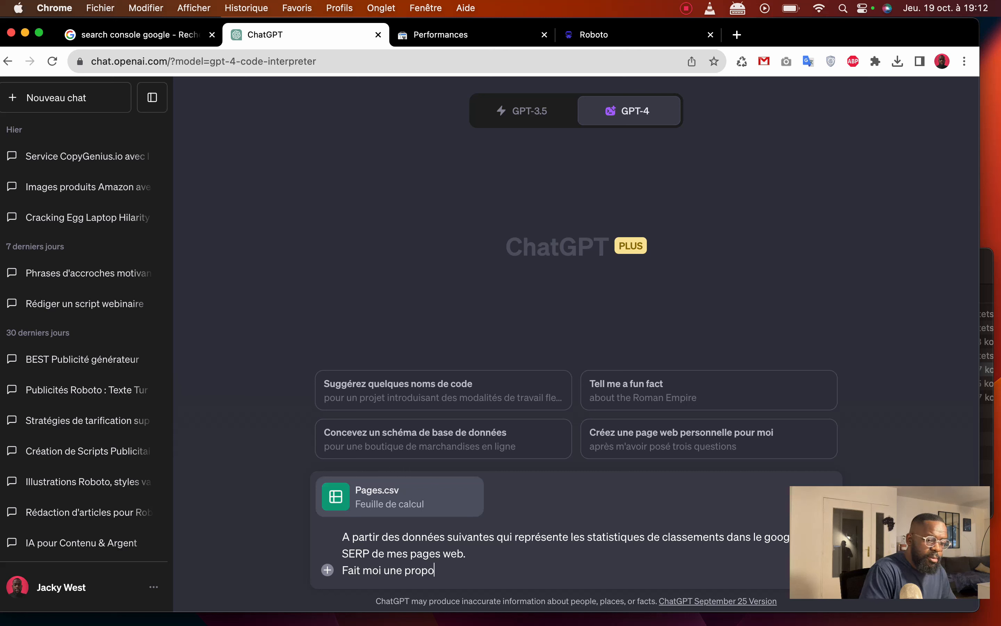
{"action": "type", "text": "sitions d"}
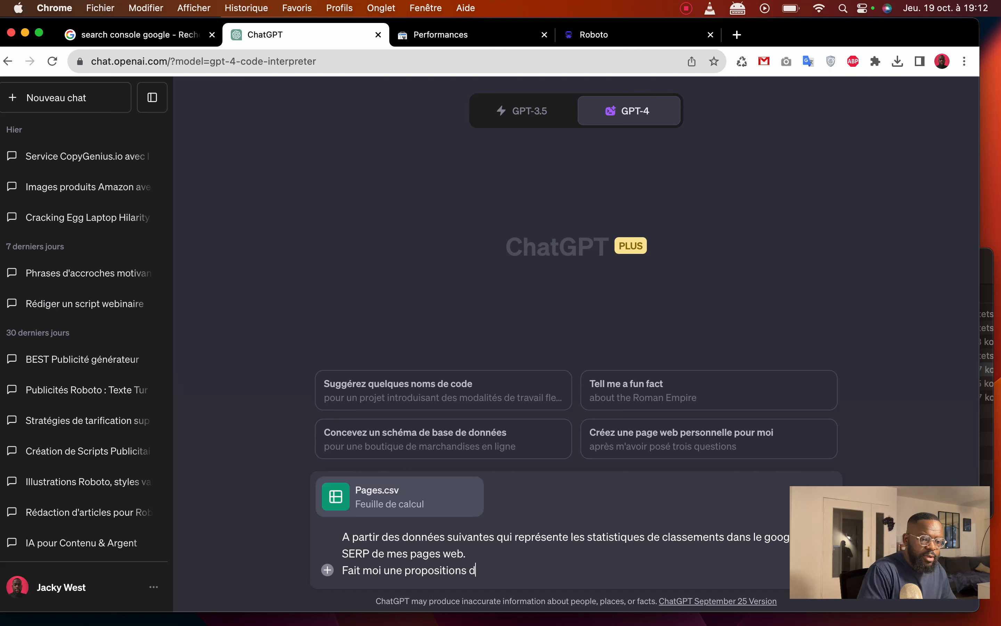
{"action": "key", "text": "BackSpace"}
{"action": "key", "text": "BackSpace"}
{"action": "key", "text": "BackSpace"}
{"action": "type", "text": " d'arti"}
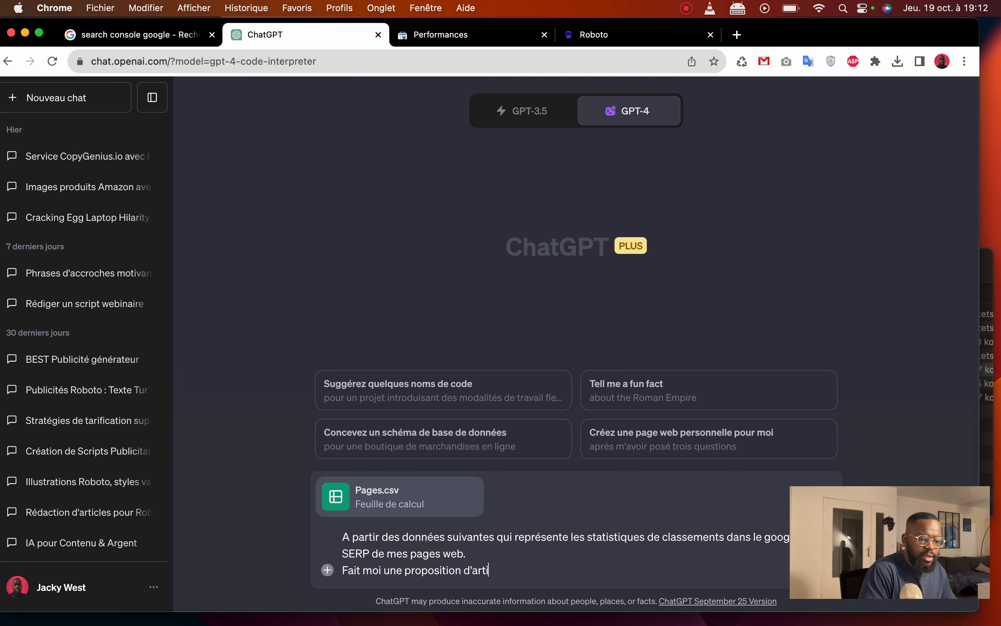
{"action": "type", "text": "cles à "}
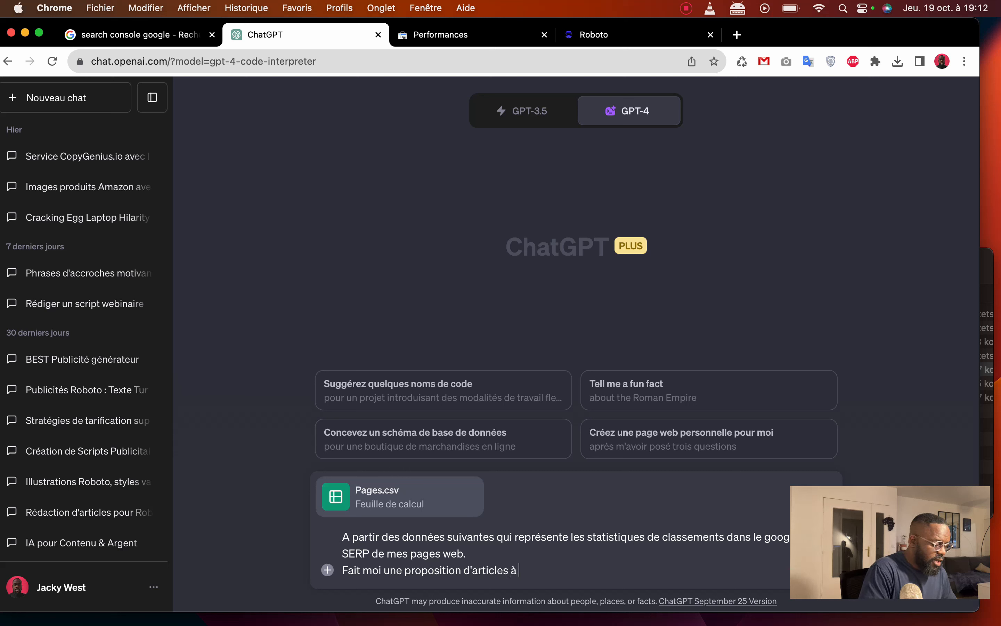
{"action": "type", "text": "rédige"}
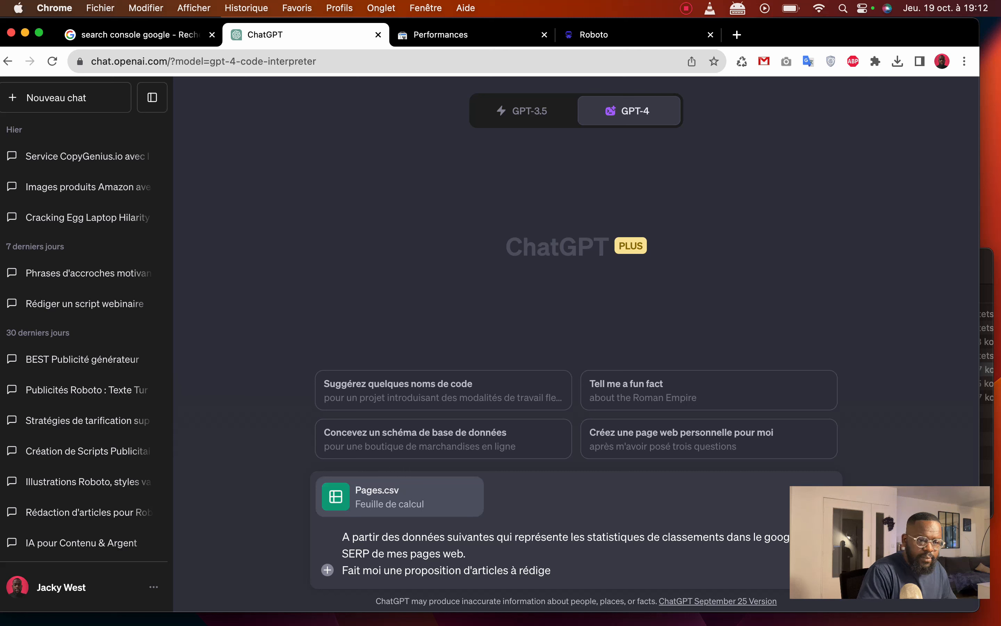
{"action": "type", "text": "r en fon"}
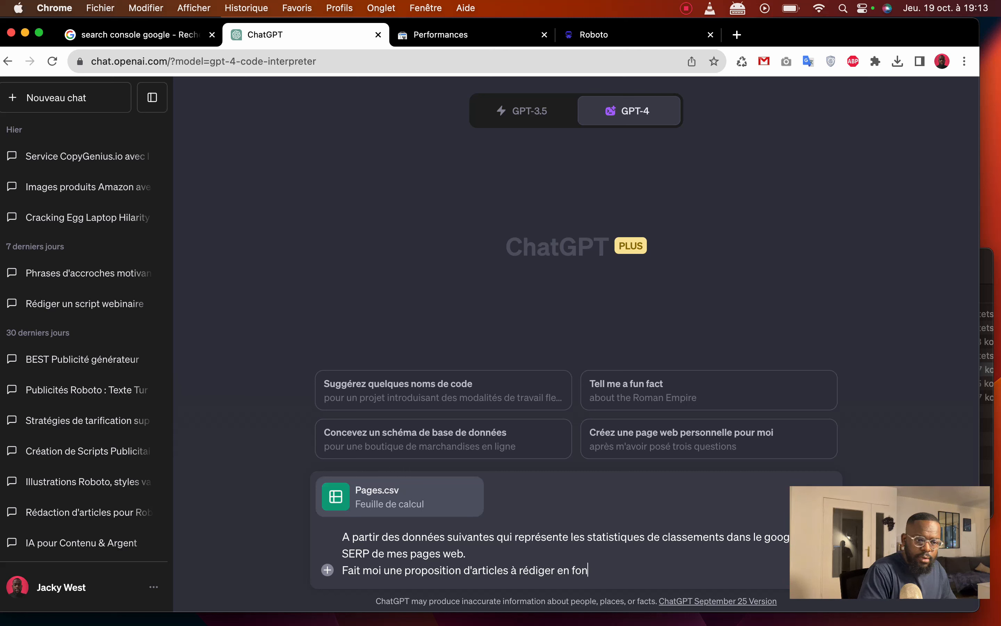
{"action": "type", "text": "ction de"}
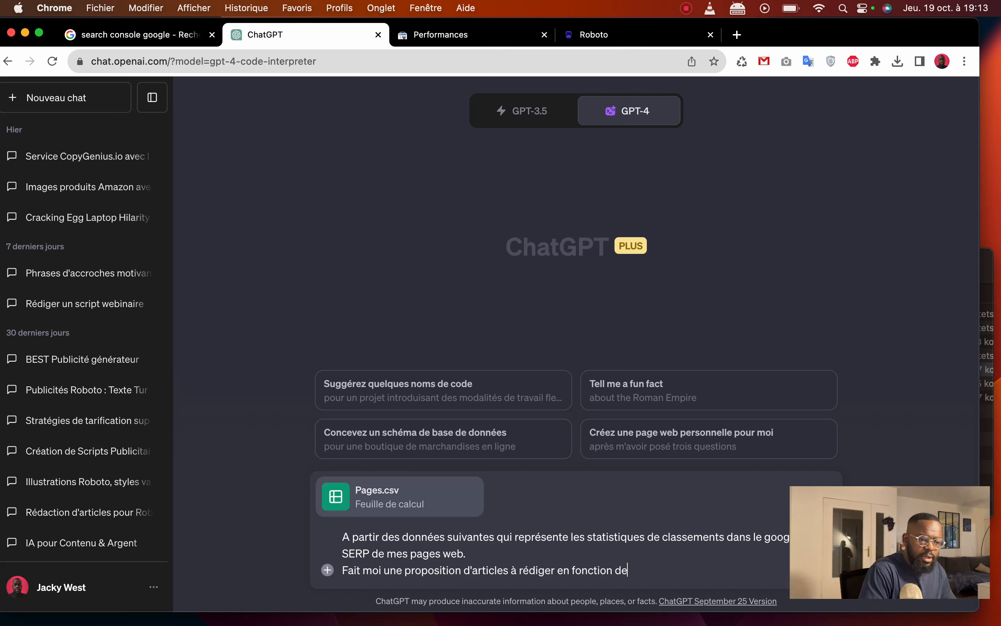
{"action": "type", "text": "s thématique"}
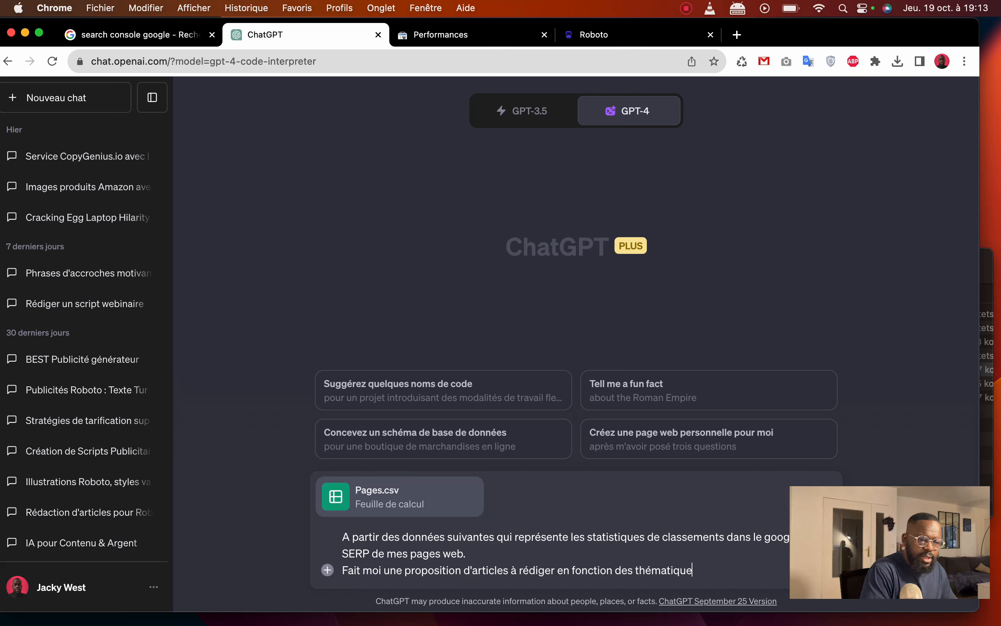
{"action": "type", "text": "s qui marchent"}
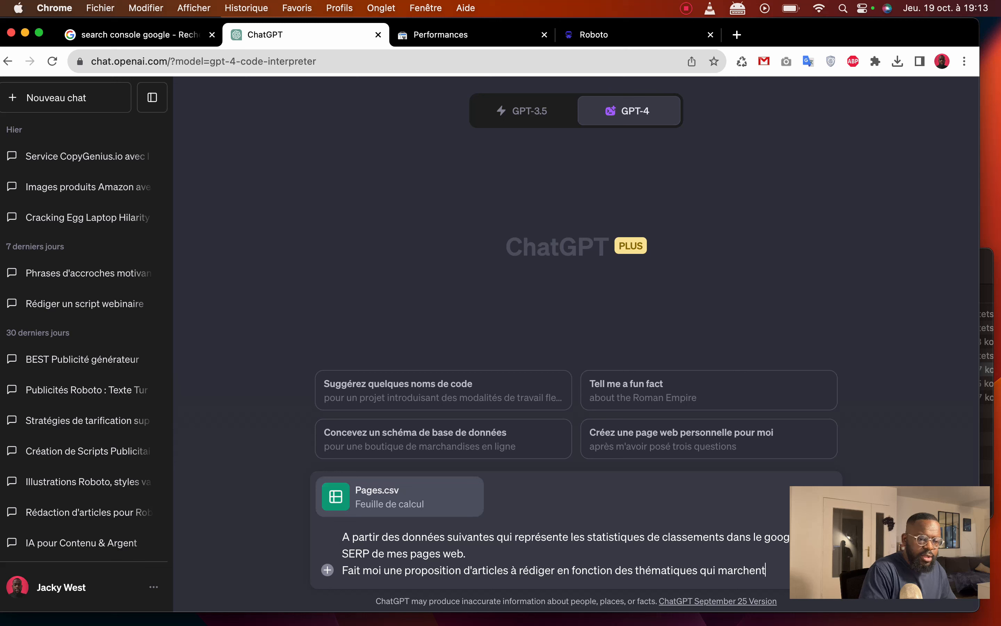
{"action": "type", "text": " le mi"}
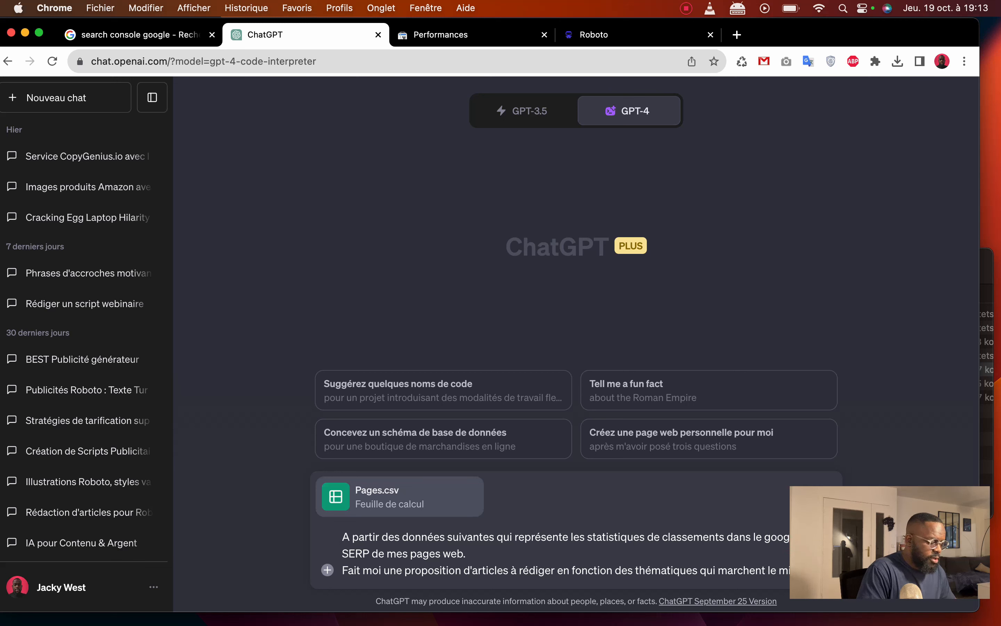
- Extend the article request with "mais aussi des opportunités de classement dans google."
{"action": "type", "text": "mais aussi des "}
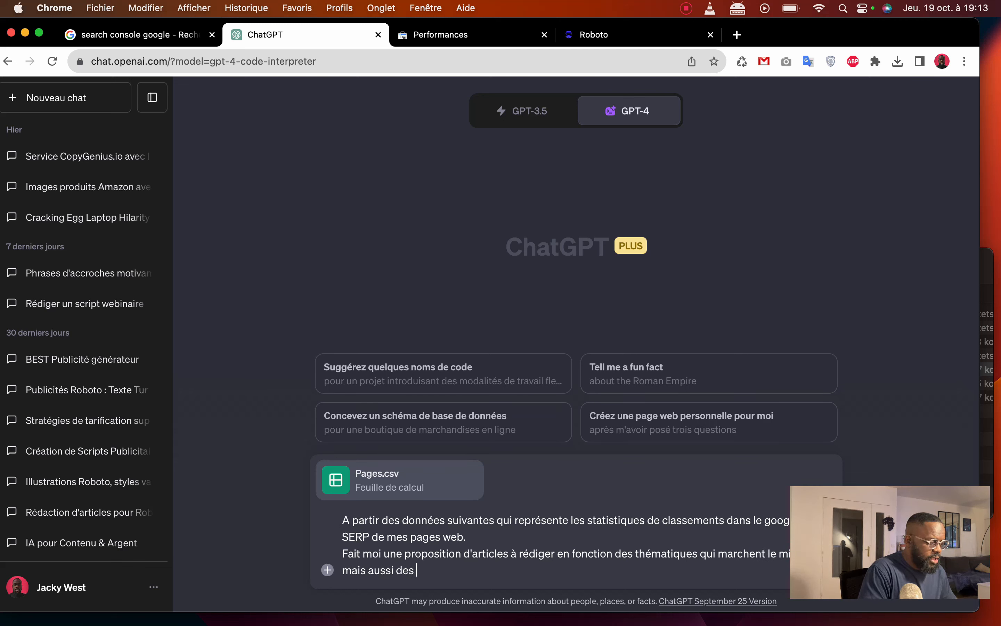
{"action": "type", "text": "opportunités de"}
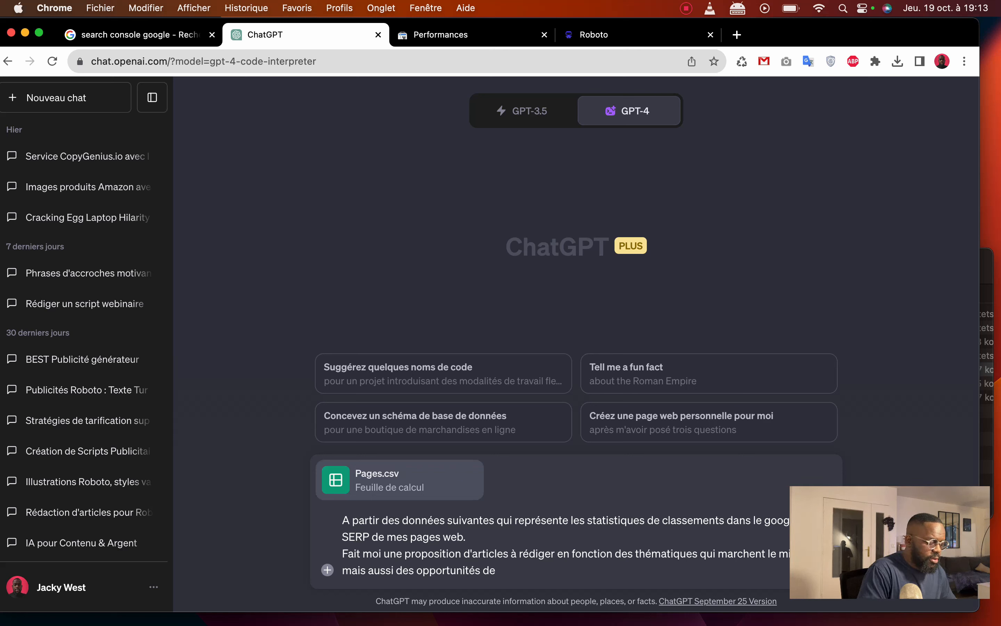
{"action": "type", "text": " classement dans"}
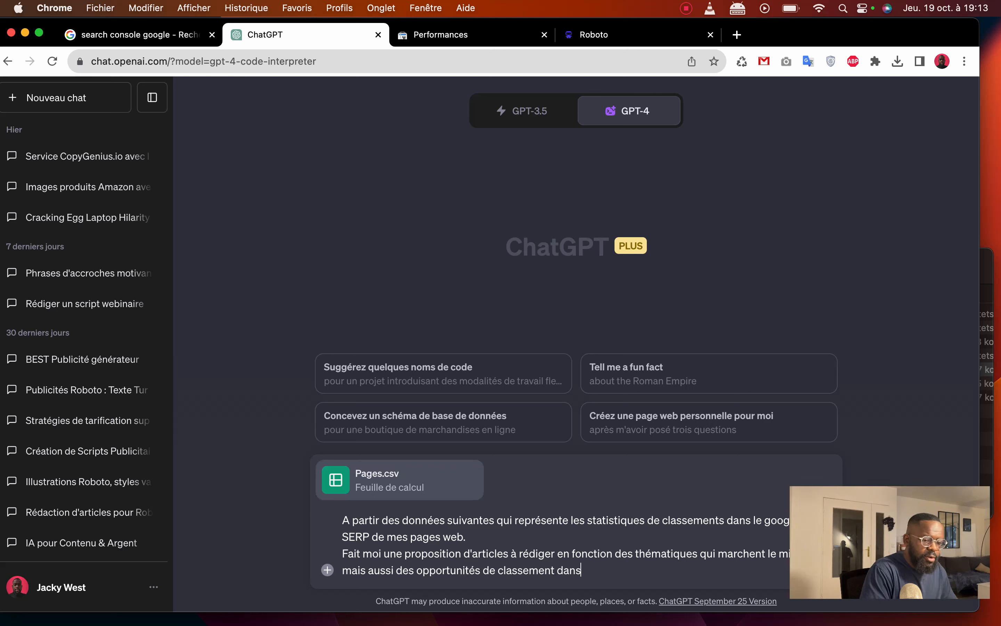
{"action": "type", "text": " google"}
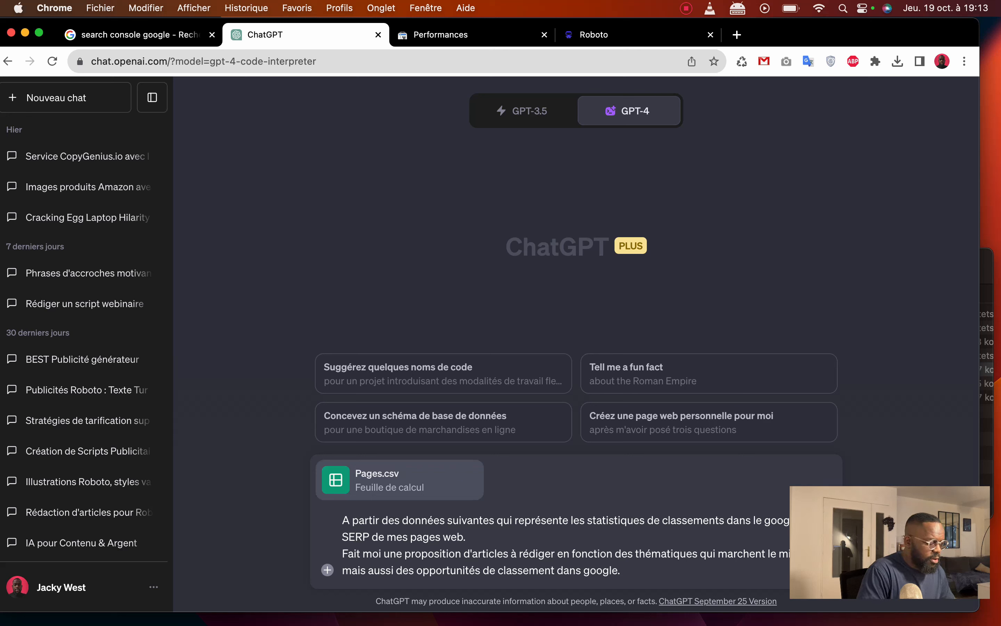
- Start a creativity instruction in the prompt with "Fait preuve d'originalité et d'invent"
{"action": "type", "text": ". Fait pre"}
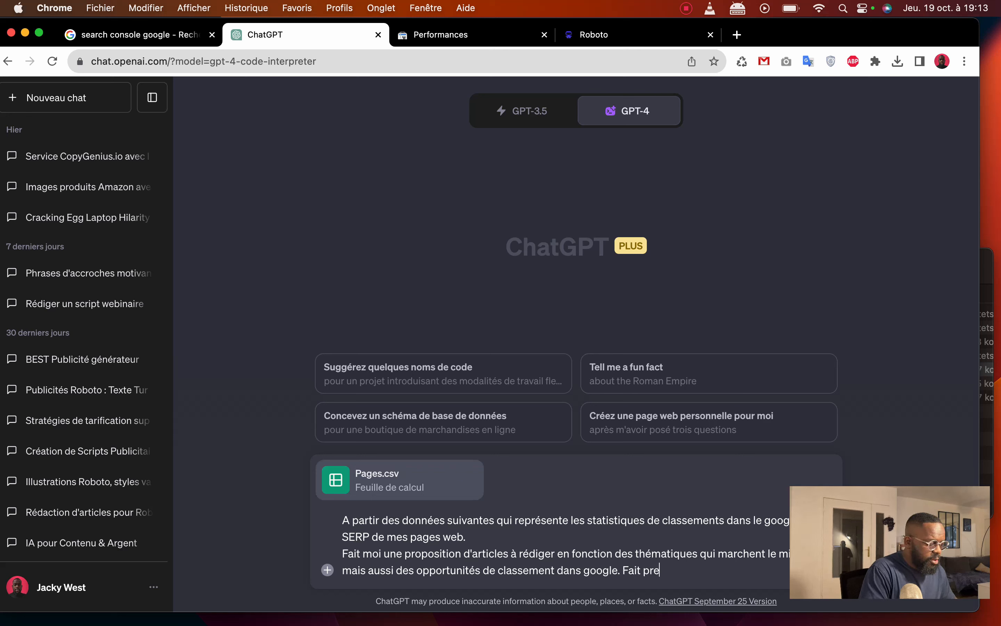
{"action": "type", "text": "uve d'ori"}
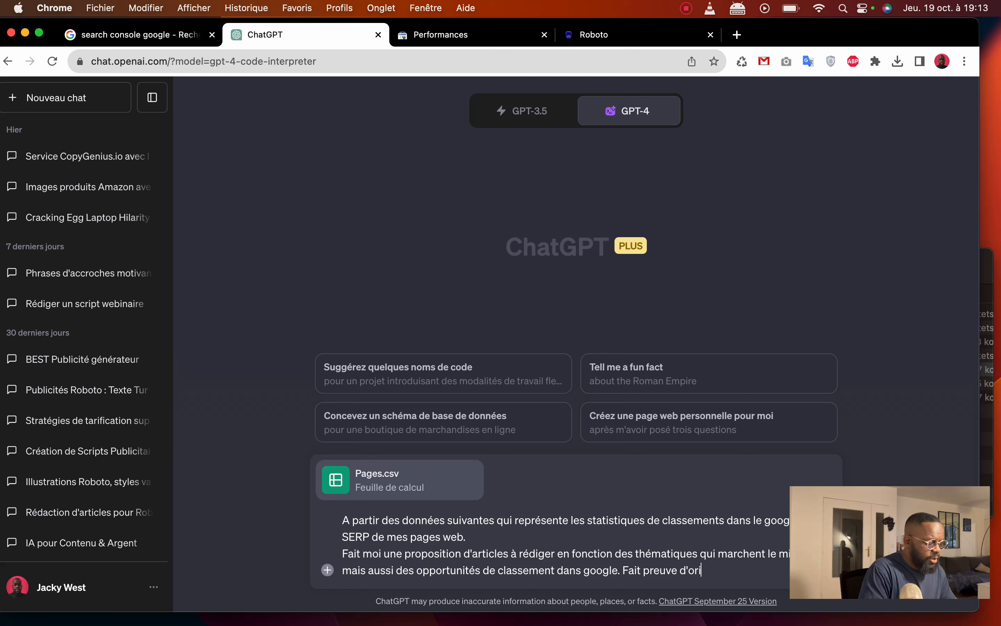
{"action": "type", "text": "ginalité et d'inv"}
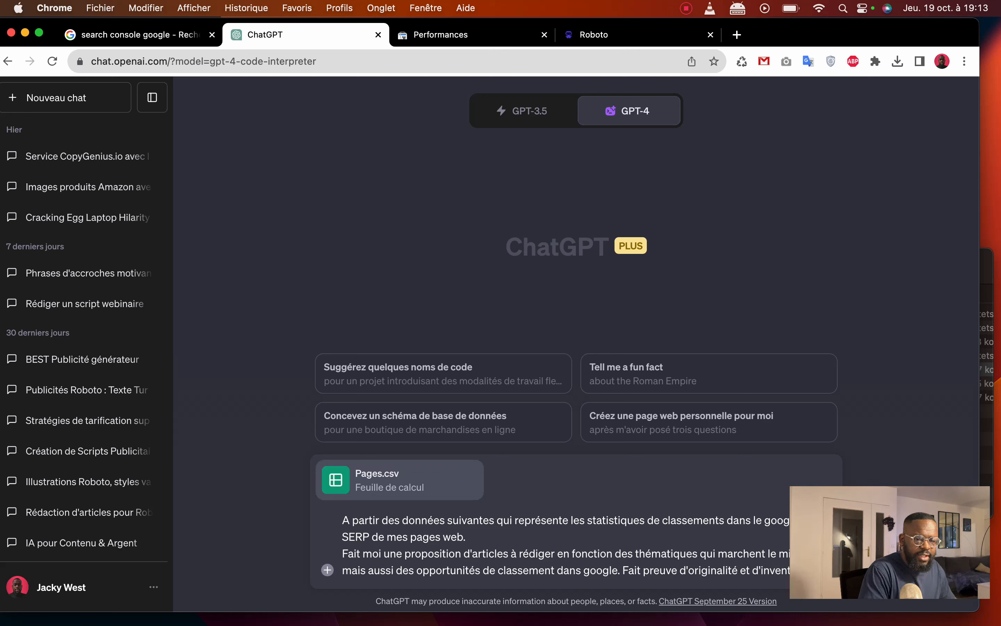
{"action": "type", "text": "ent"}
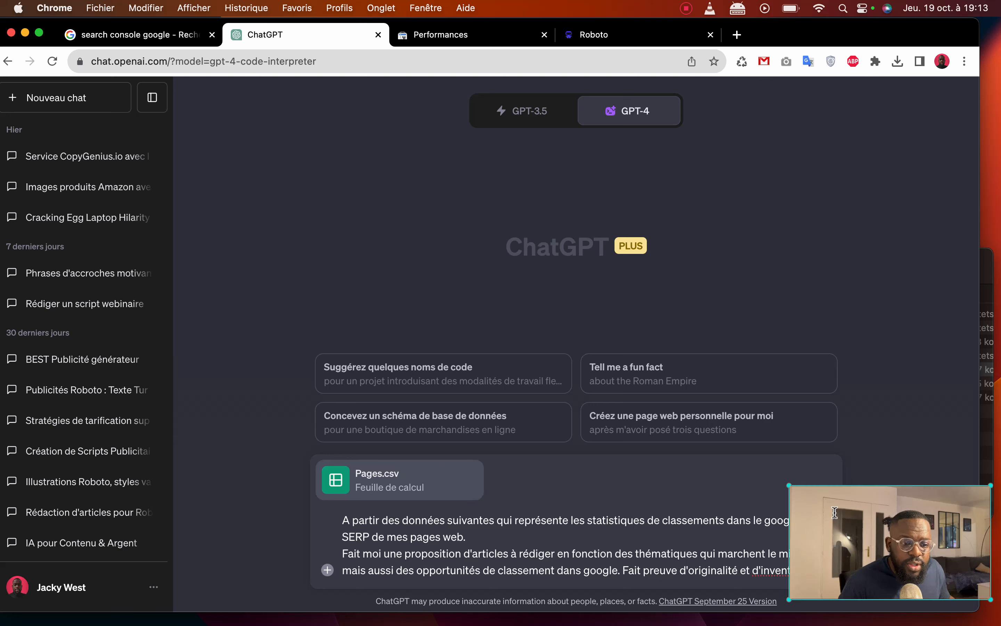
- Complete and correct the last word of the prompt so that it reads "d'inventivité"
{"action": "key", "text": "super+Tab"}
{"action": "left_click", "coordinate": [648, 515]}
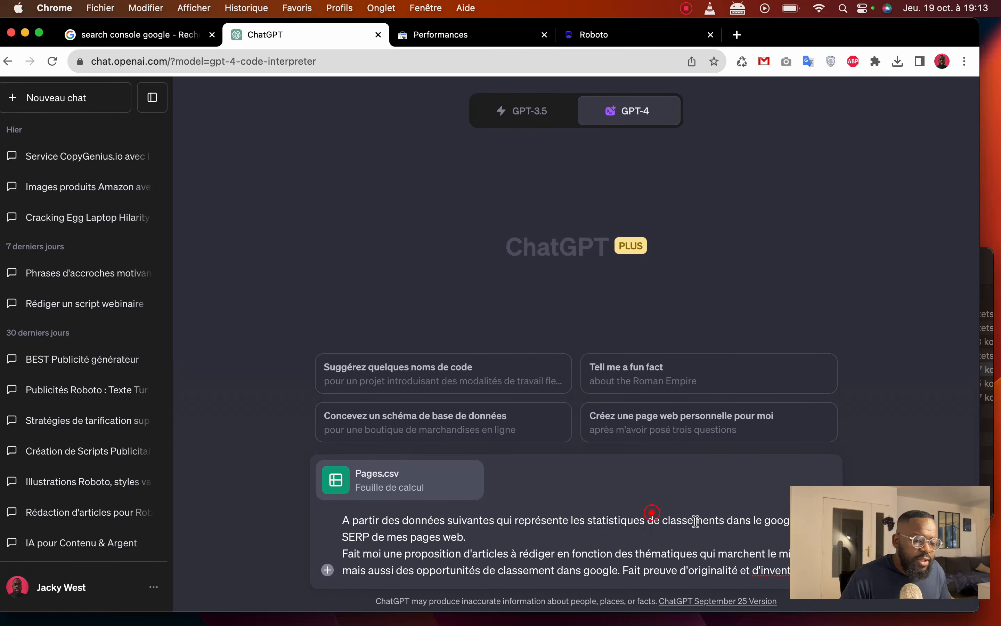
{"action": "left_click", "coordinate": [715, 570]}
{"action": "key", "text": "BackSpace"}
{"action": "key", "text": "BackSpace"}
{"action": "key", "text": "BackSpace"}
{"action": "key", "text": "BackSpace"}
{"action": "key", "text": "BackSpace"}
{"action": "key", "text": "BackSpace"}
{"action": "key", "text": "BackSpace"}
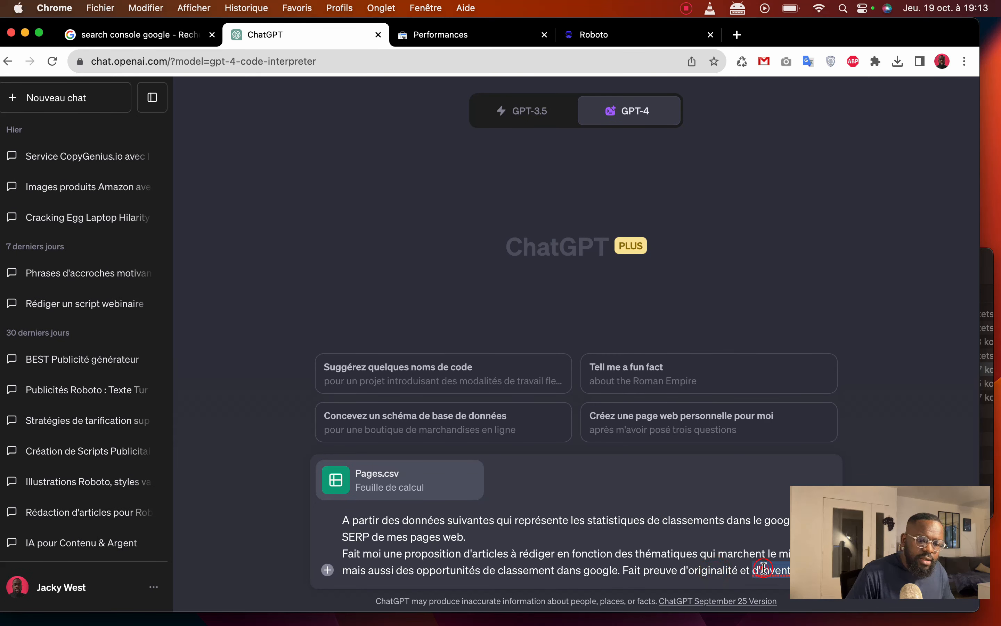
{"action": "type", "text": "'inve"}
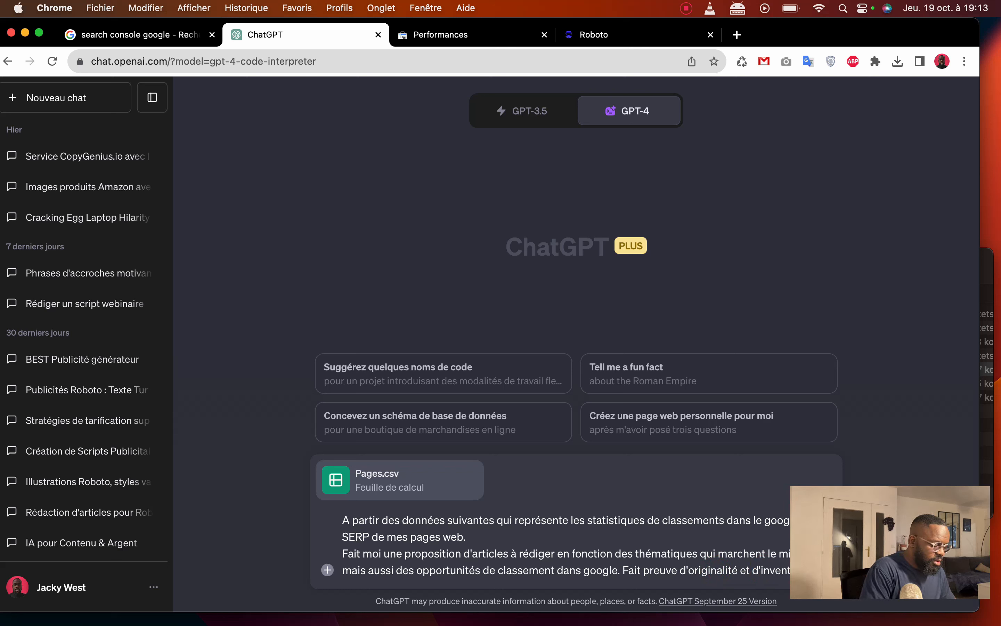
{"action": "type", "text": "ntitiva"}
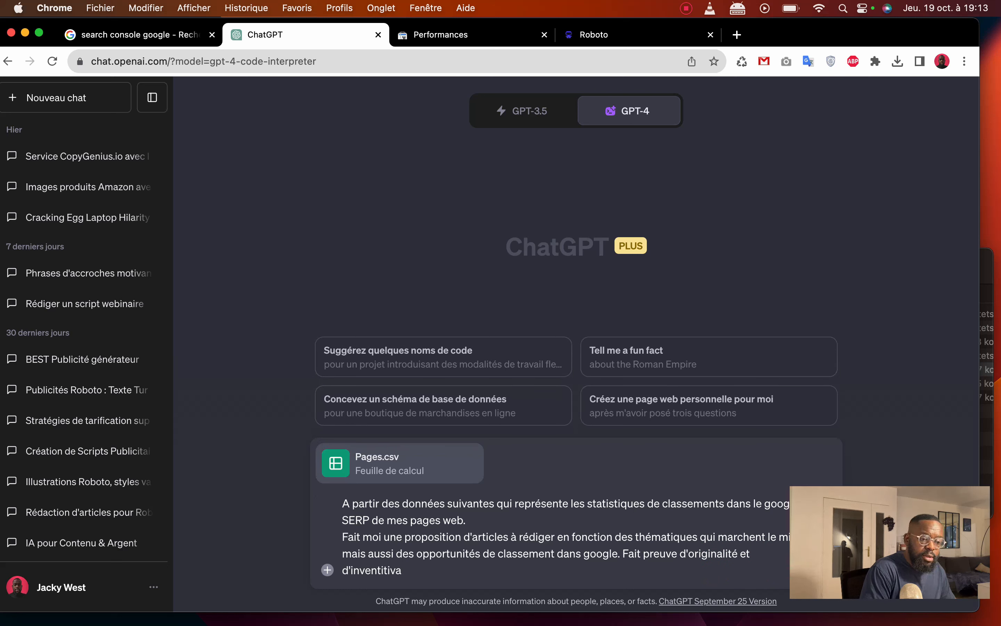
{"action": "key", "text": "BackSpace"}
{"action": "key", "text": "BackSpace"}
{"action": "key", "text": "BackSpace"}
{"action": "key", "text": "BackSpace"}
{"action": "key", "text": "BackSpace"}
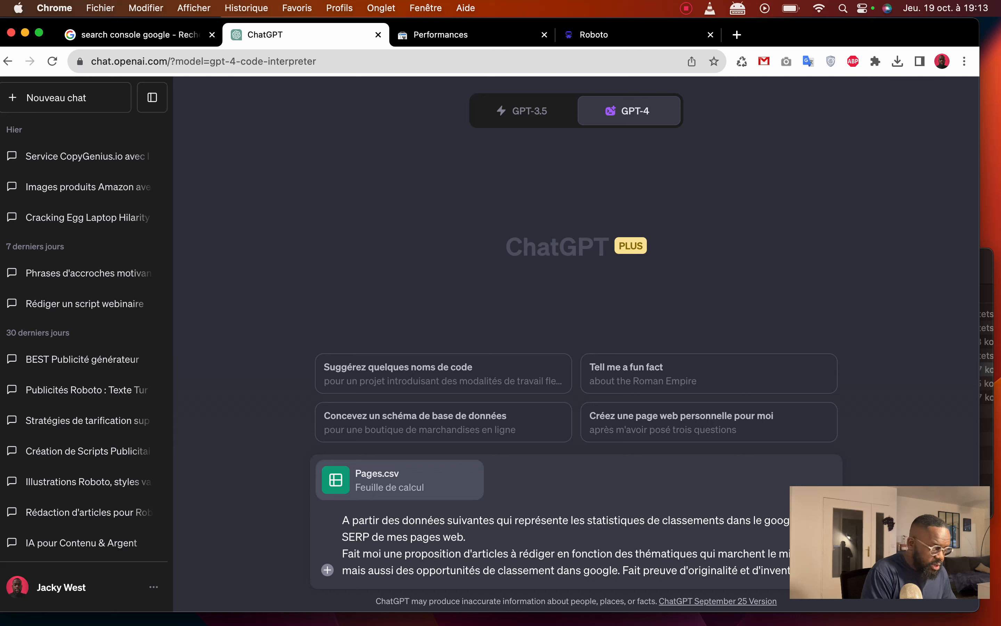
{"action": "type", "text": "itivité"}
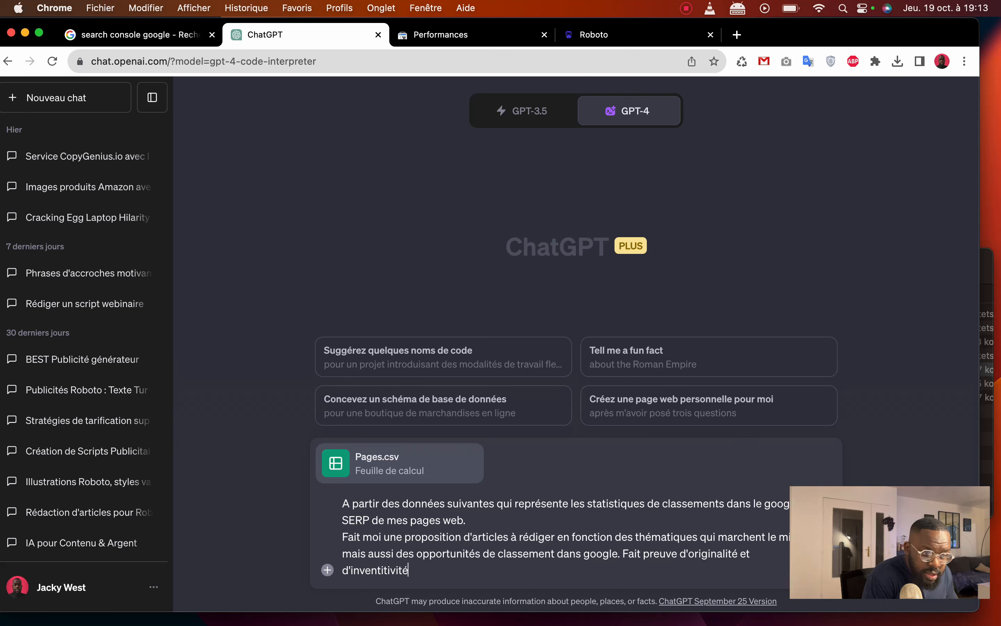
{"action": "left_click", "coordinate": [398, 570]}
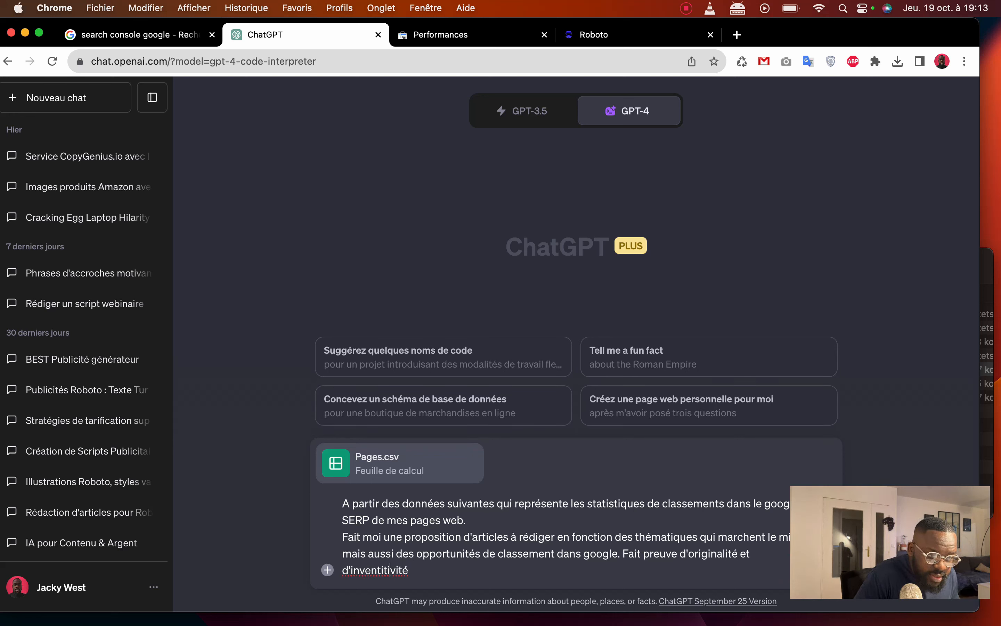
{"action": "key", "text": "BackSpace"}
{"action": "key", "text": "BackSpace"}
{"action": "left_click", "coordinate": [402, 569]}
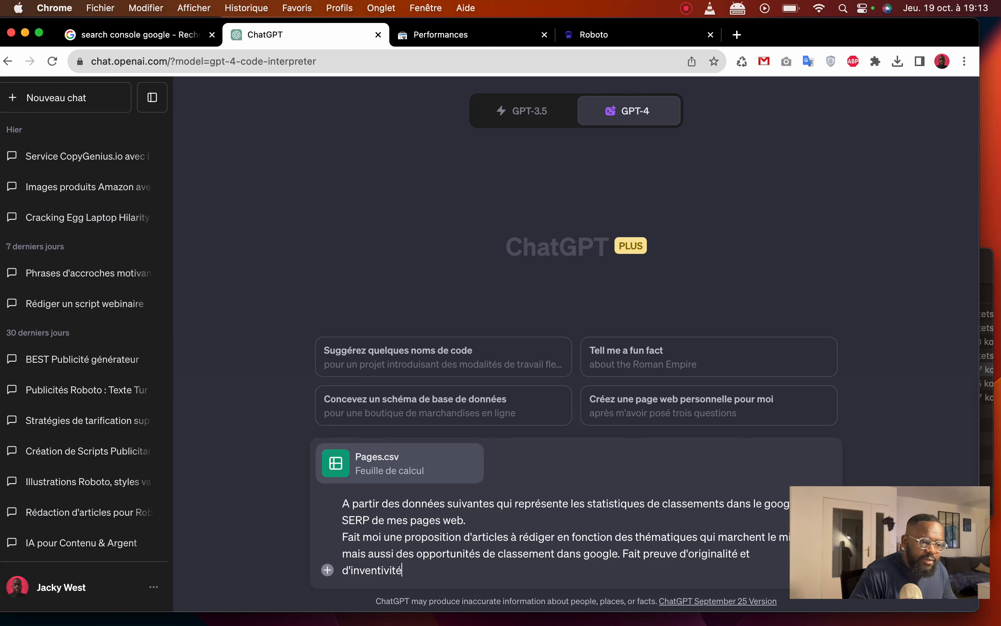
- Finish the creativity instruction with "concernant les idées."
{"action": "type", "text": "concer"}
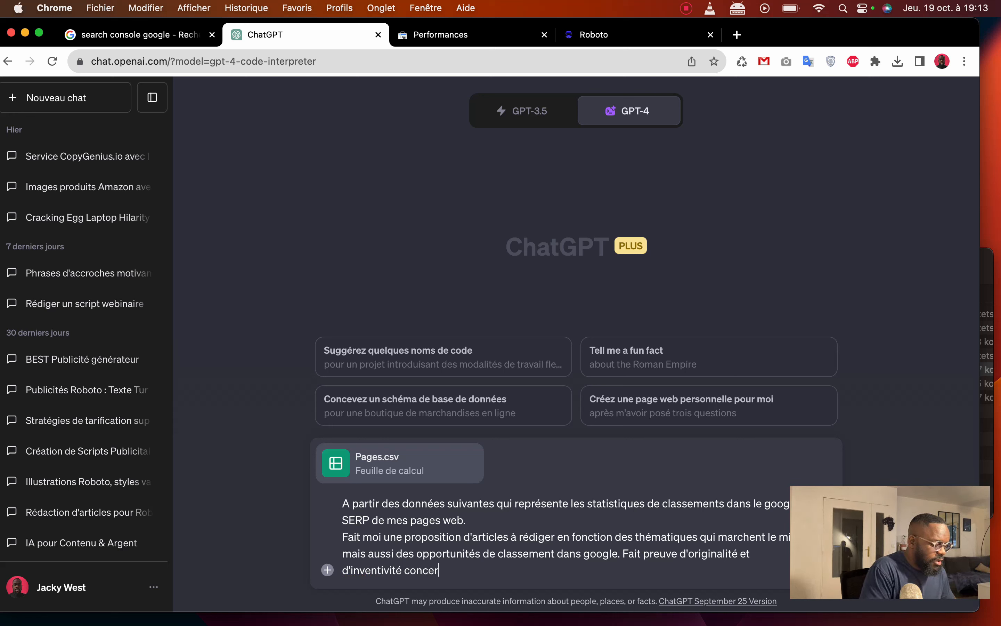
{"action": "type", "text": "nant les"}
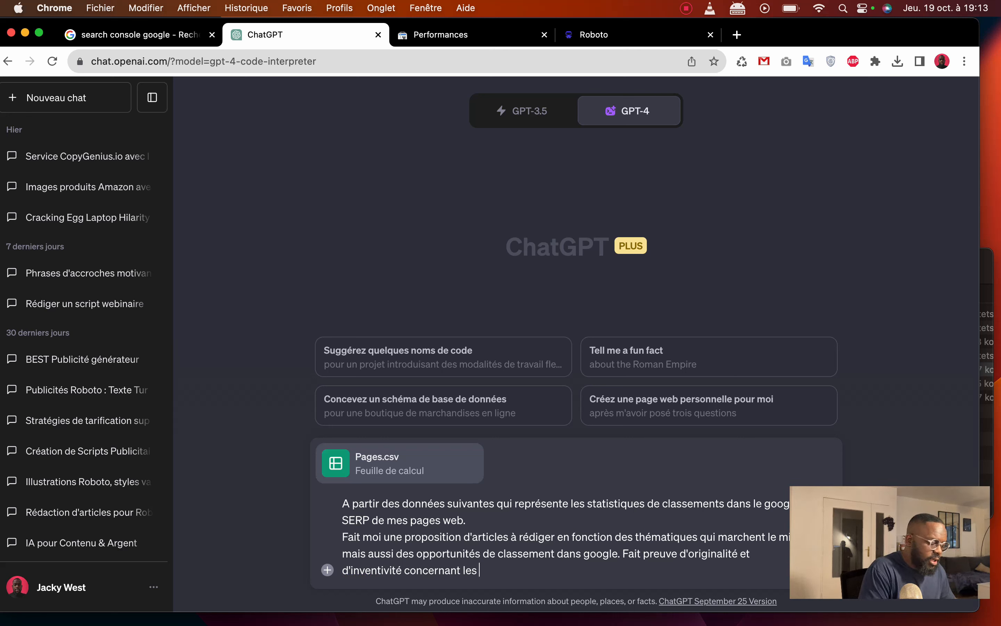
{"action": "type", "text": " idées"}
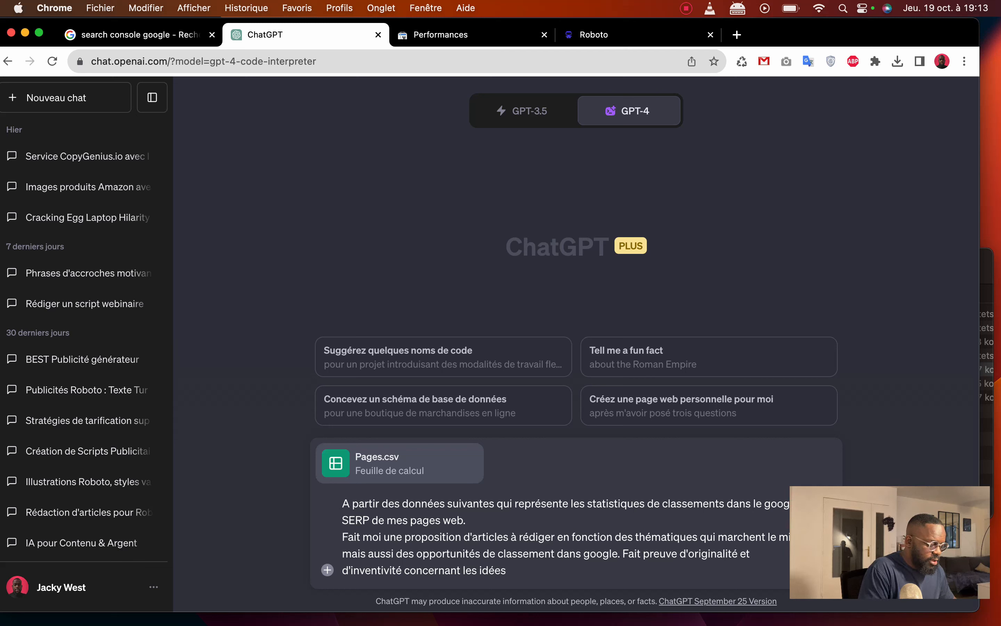
{"action": "type", "text": "."}
- Add a new line to the prompt reading "Présente moi cela sous forme de titre et de mots clés"
{"action": "key", "text": "shift+Return"}
{"action": "type", "text": "P"}
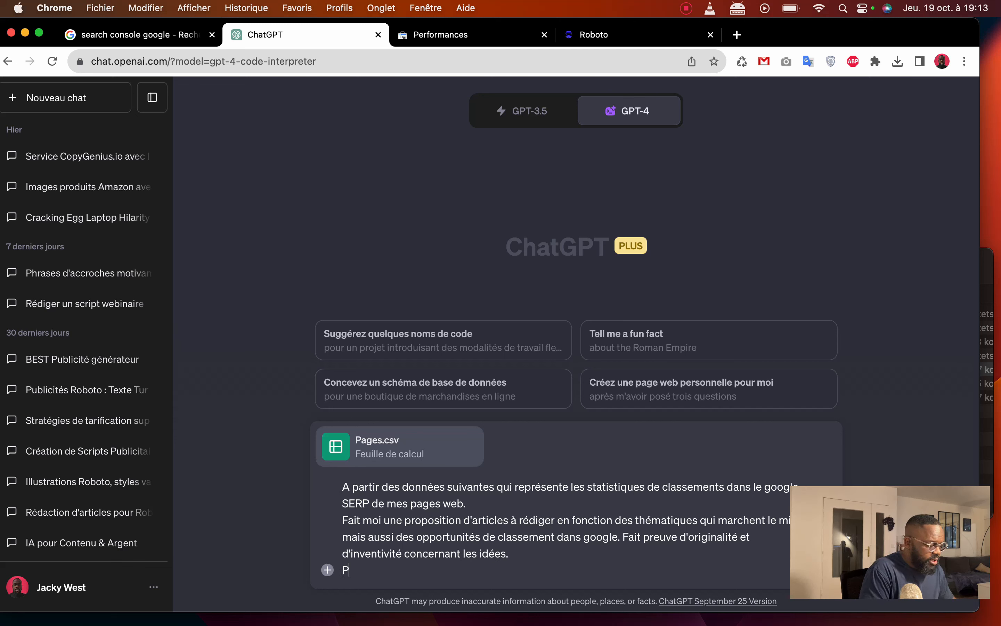
{"action": "type", "text": "résente moi "}
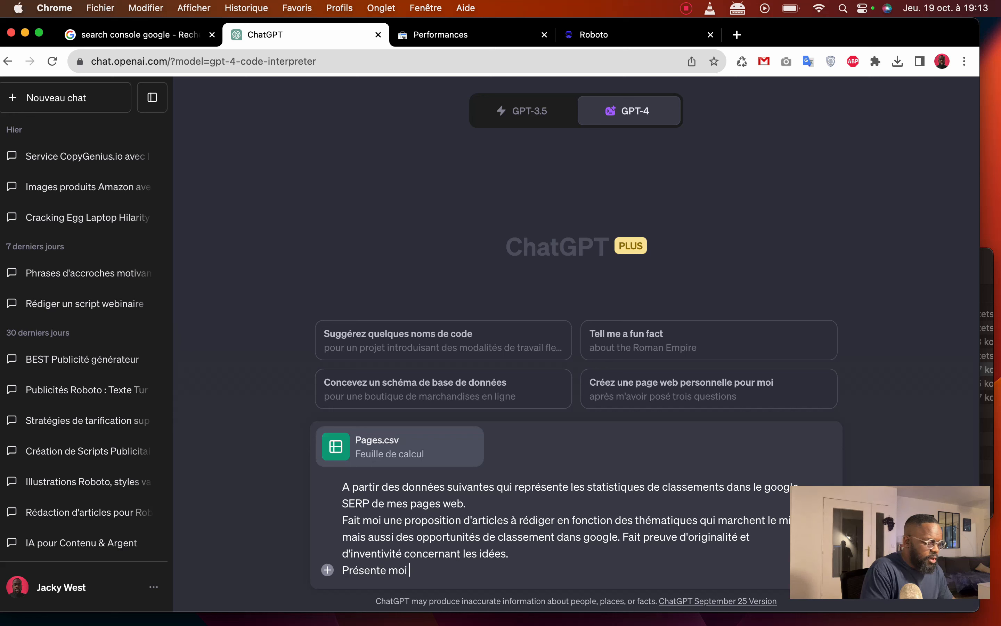
{"action": "type", "text": "cela sous form"}
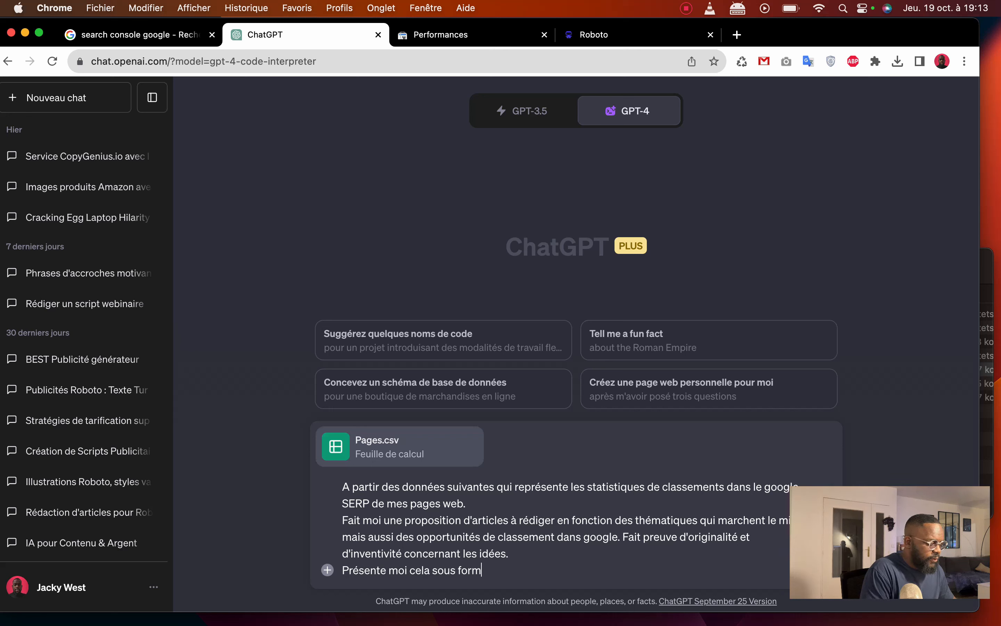
{"action": "type", "text": "e de titr"}
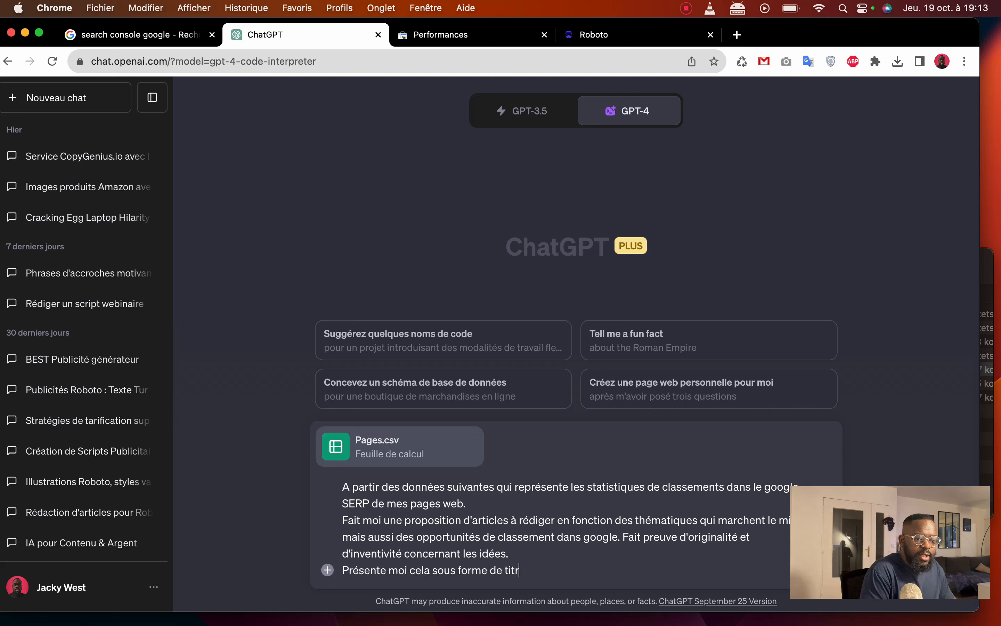
{"action": "type", "text": "e et de"}
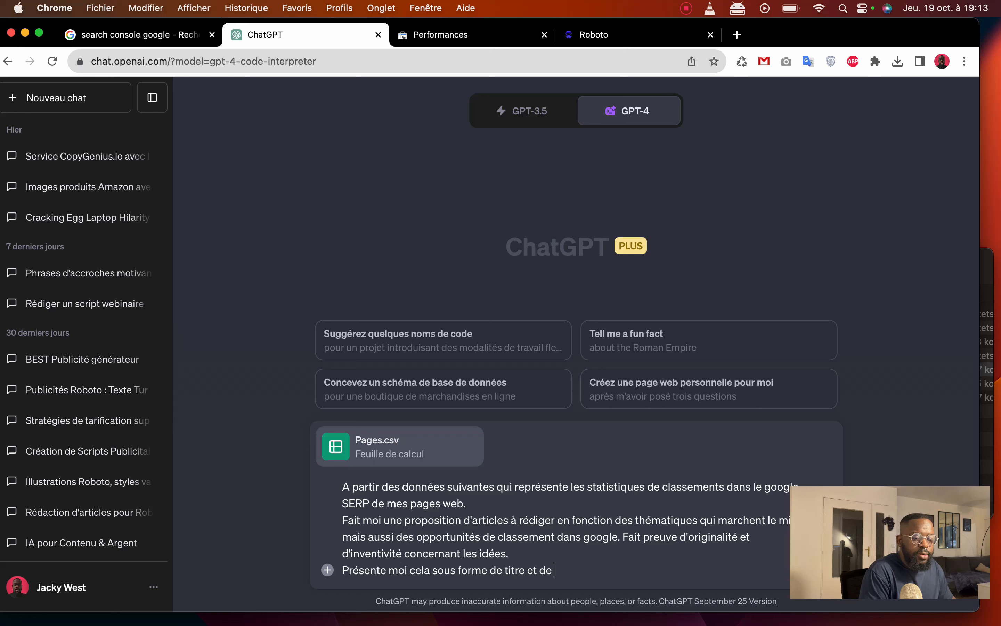
{"action": "type", "text": " mots clés"}
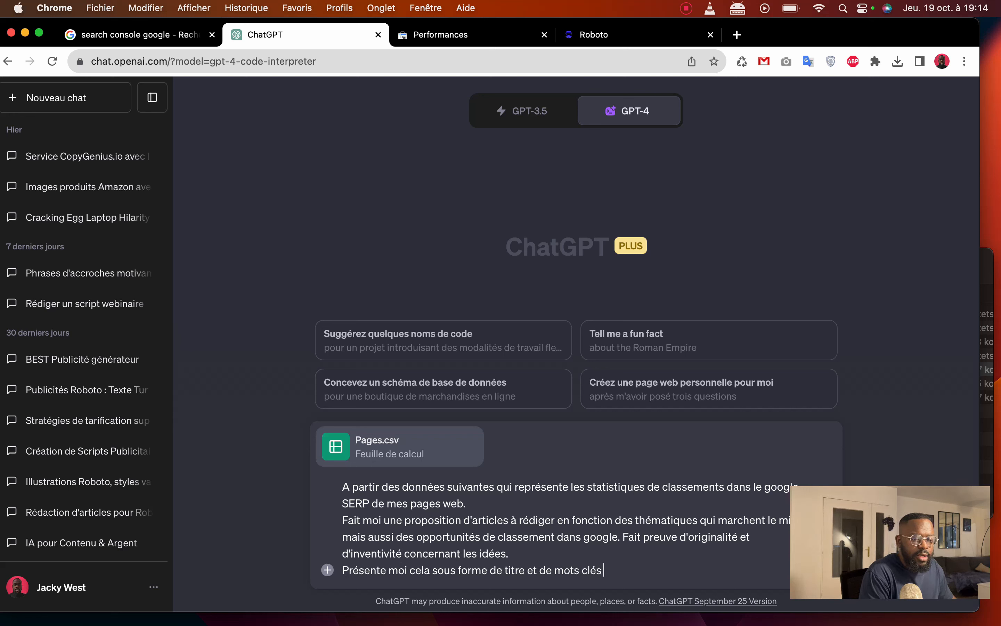
- Finish the presentation instruction with "qui représenteront les thématiques a aborder pour chaque articles" and send the prompt
{"action": "type", "text": " qui re"}
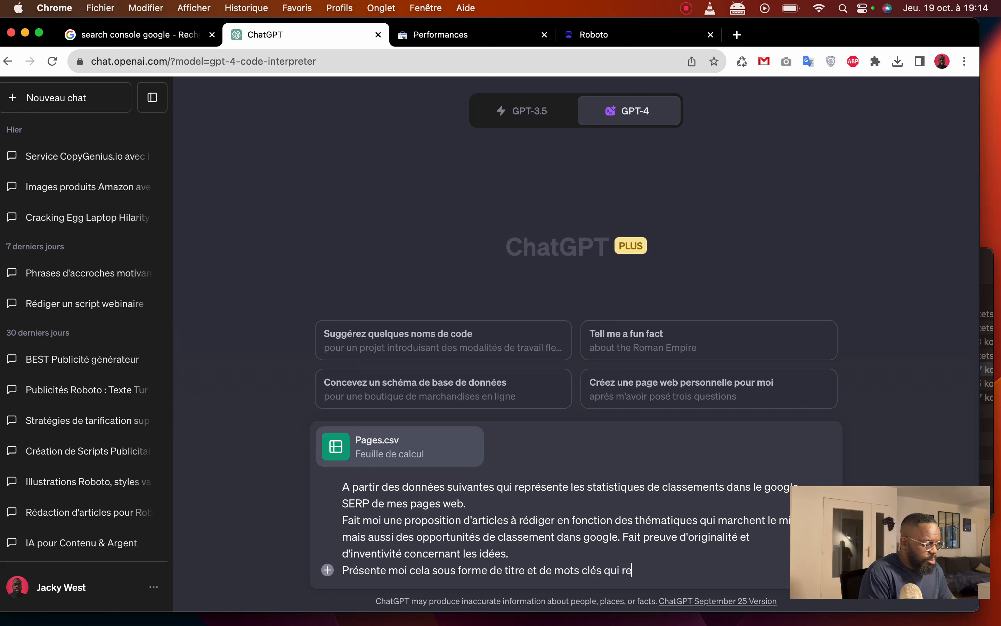
{"action": "type", "text": "présent"}
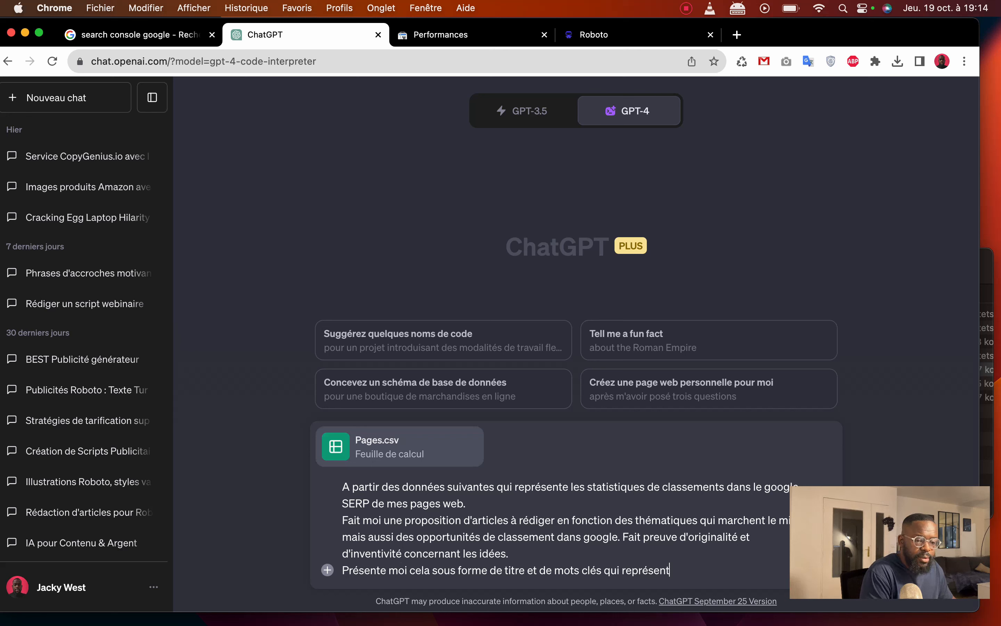
{"action": "type", "text": "eront les"}
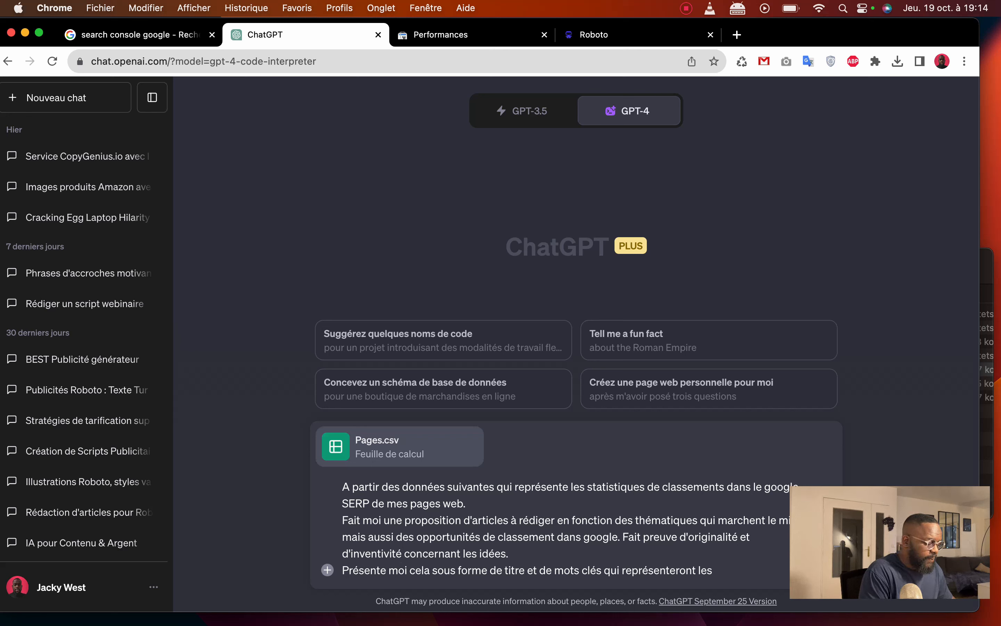
{"action": "type", "text": " théma"}
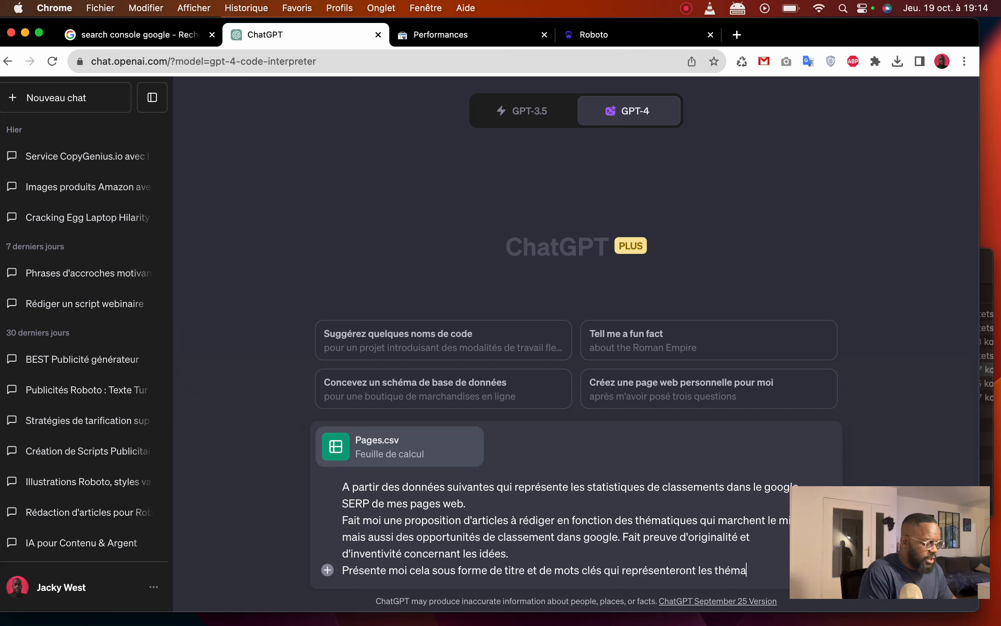
{"action": "type", "text": "tiques a a"}
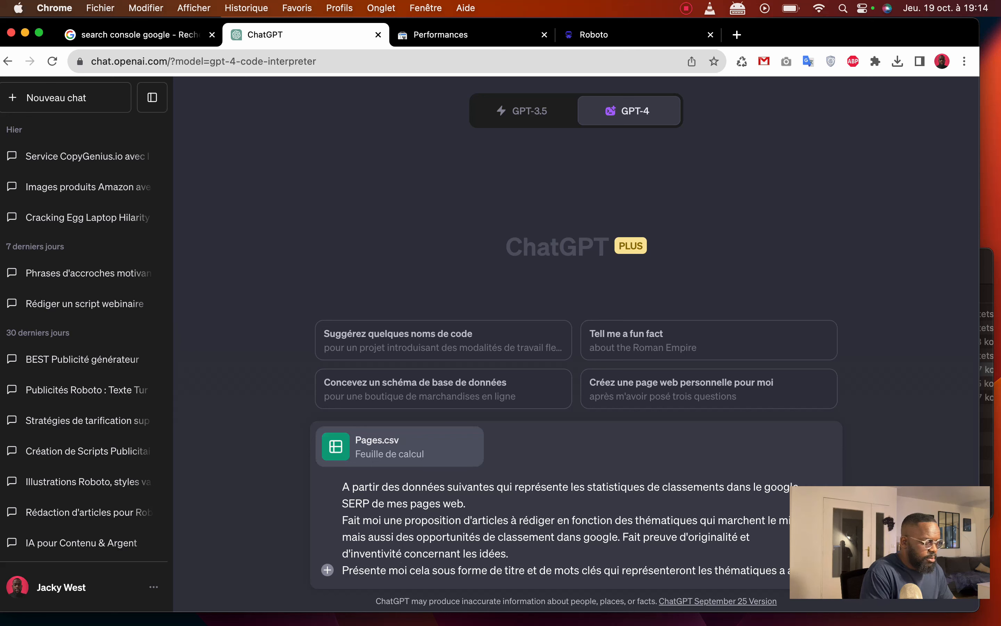
{"action": "type", "text": "bode"}
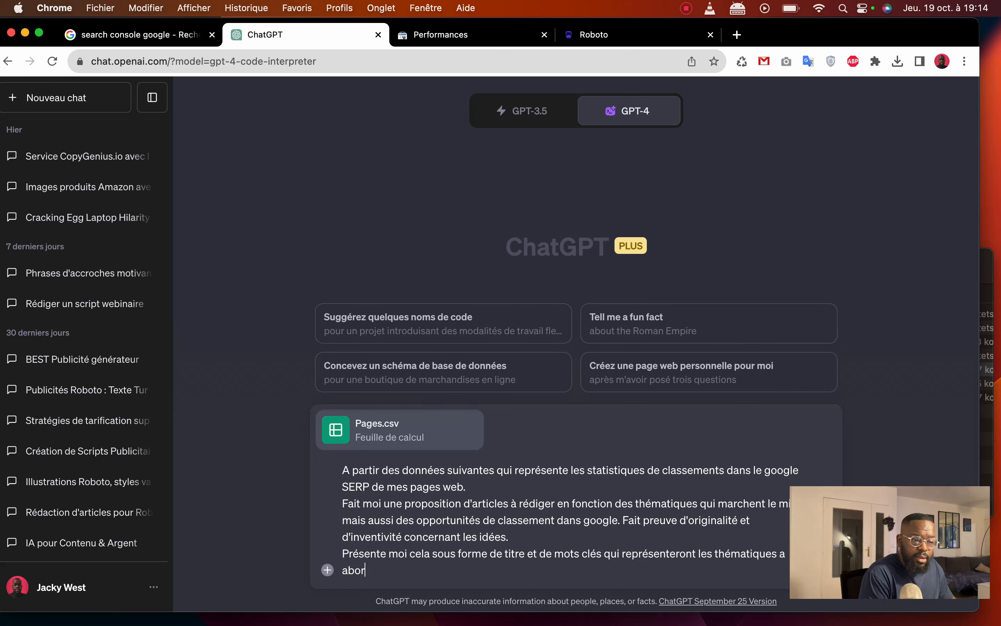
{"action": "type", "text": "der pour cha"}
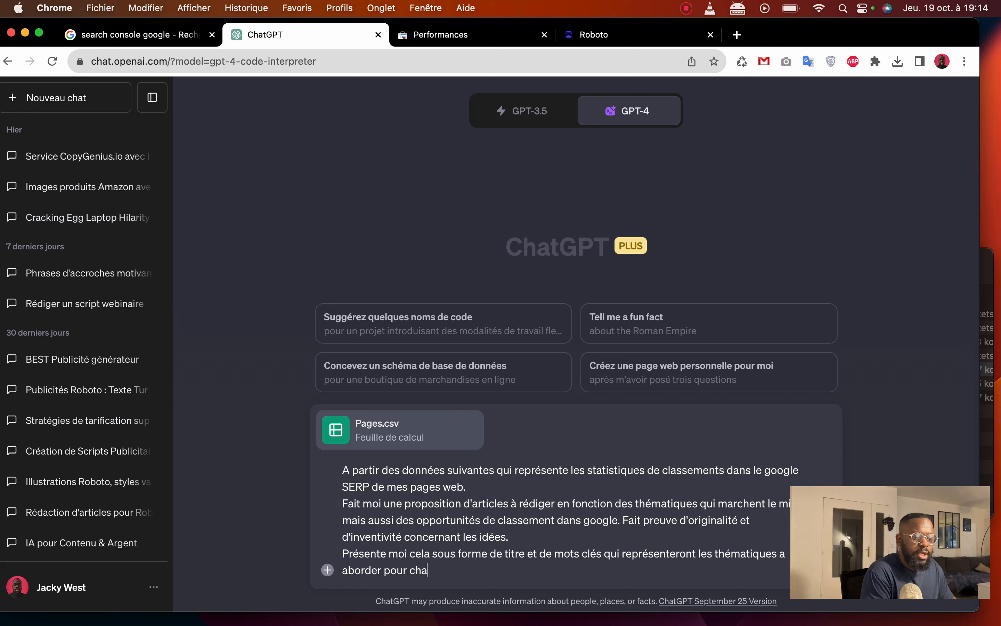
{"action": "type", "text": "que articles"}
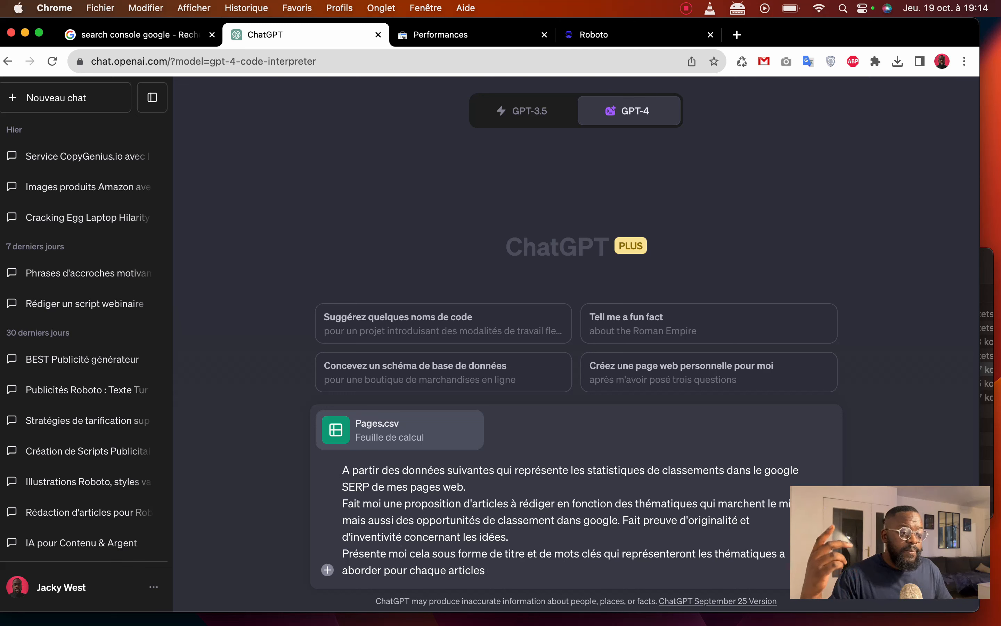
{"action": "key", "text": "Return"}
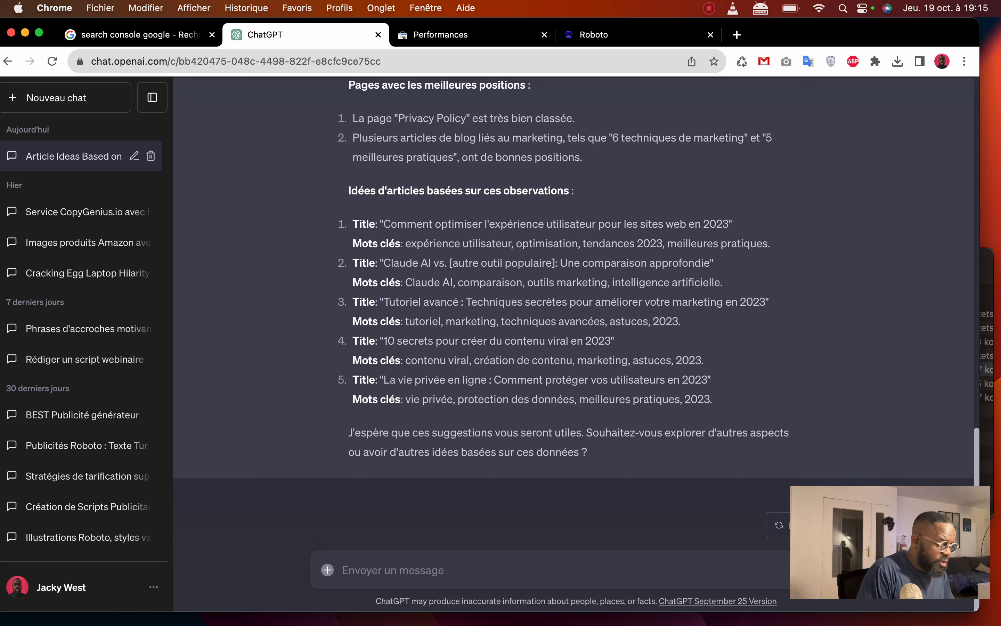
- Start a follow-up message with "peut tu me sortir une liste totalement original"
{"action": "type", "text": "peut tu me so"}
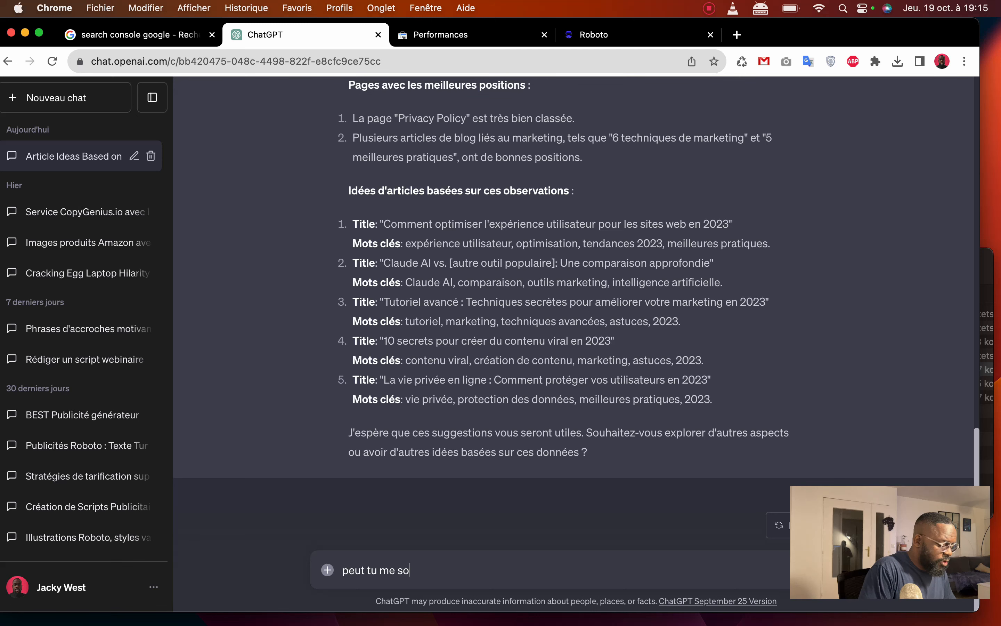
{"action": "type", "text": "rtir une list"}
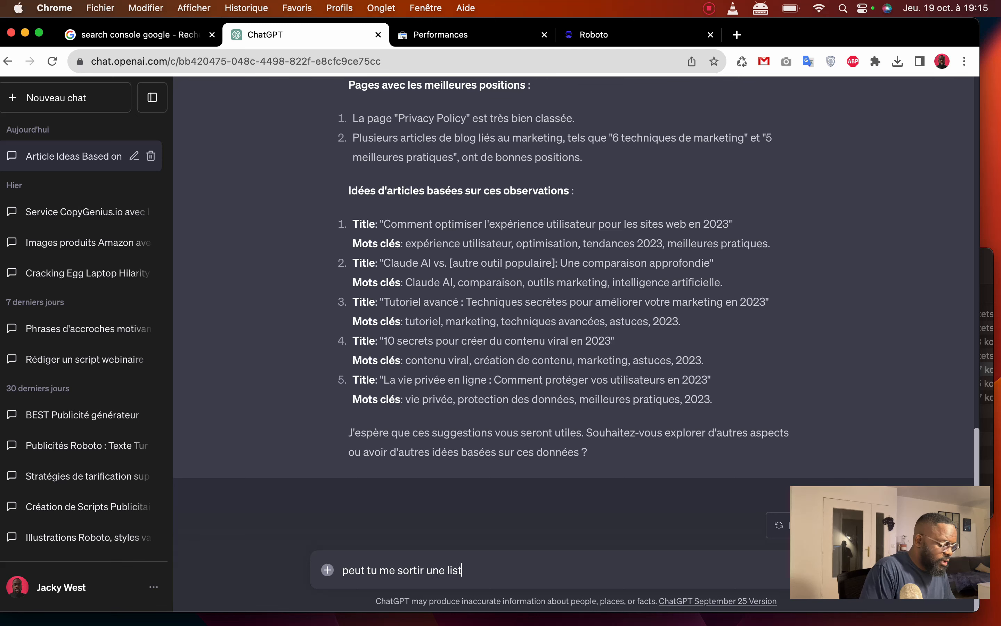
{"action": "type", "text": "e totel"}
{"action": "key", "text": "BackSpace"}
{"action": "key", "text": "BackSpace"}
{"action": "type", "text": "a"}
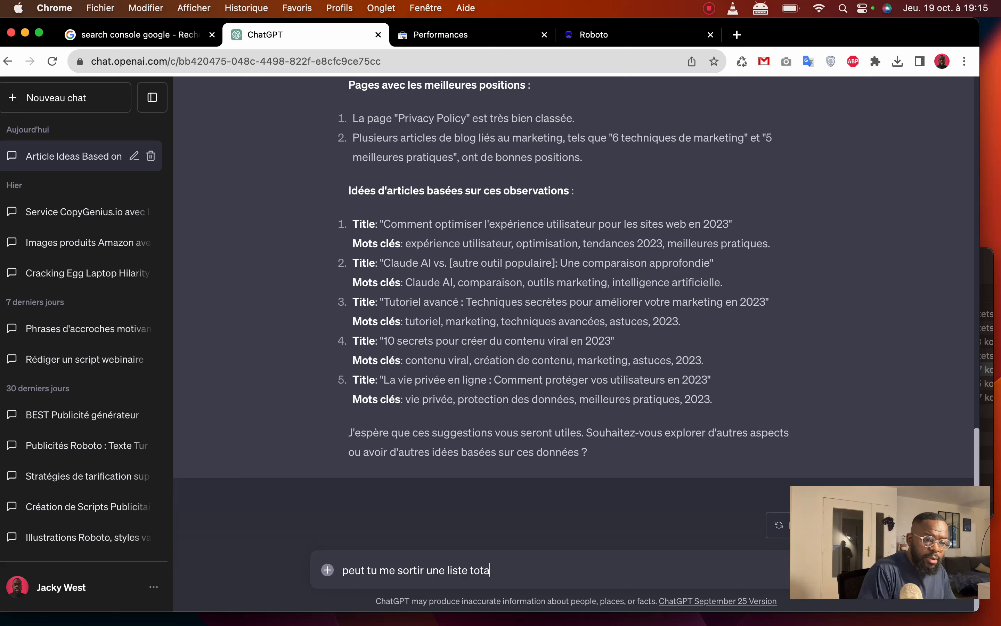
{"action": "type", "text": "lement original"}
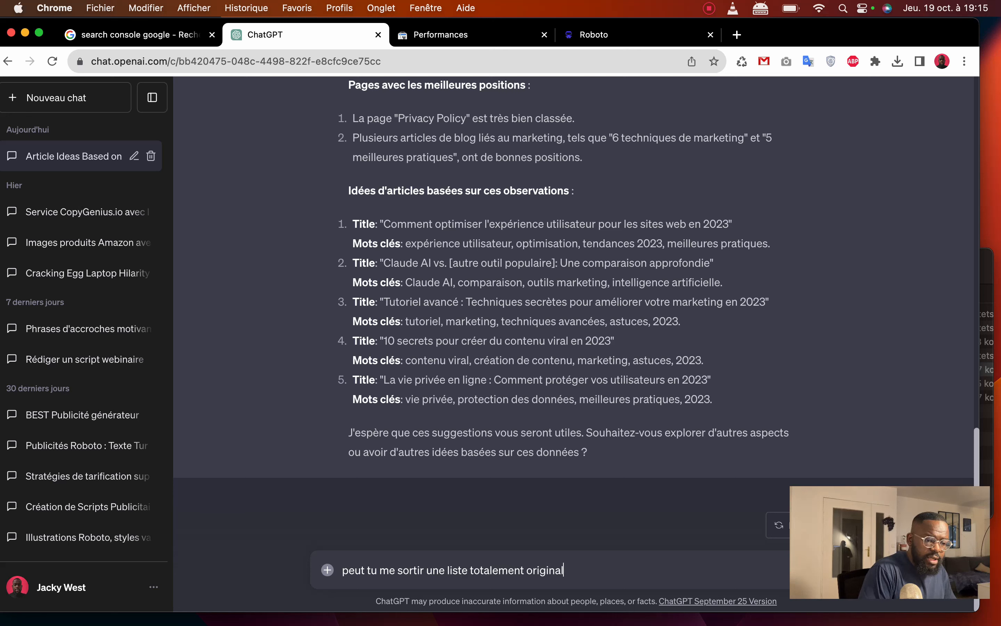
- Extend the follow-up message with ", tout en faisant attention a ne pas être redendant dans tes"
{"action": "type", "text": ", tout en f"}
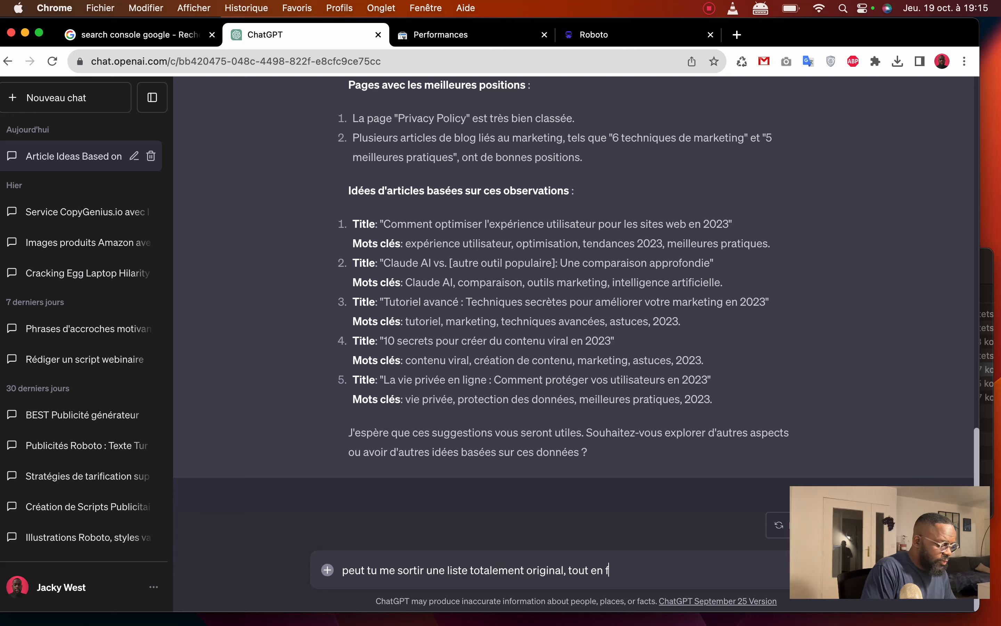
{"action": "type", "text": "aisant atten"}
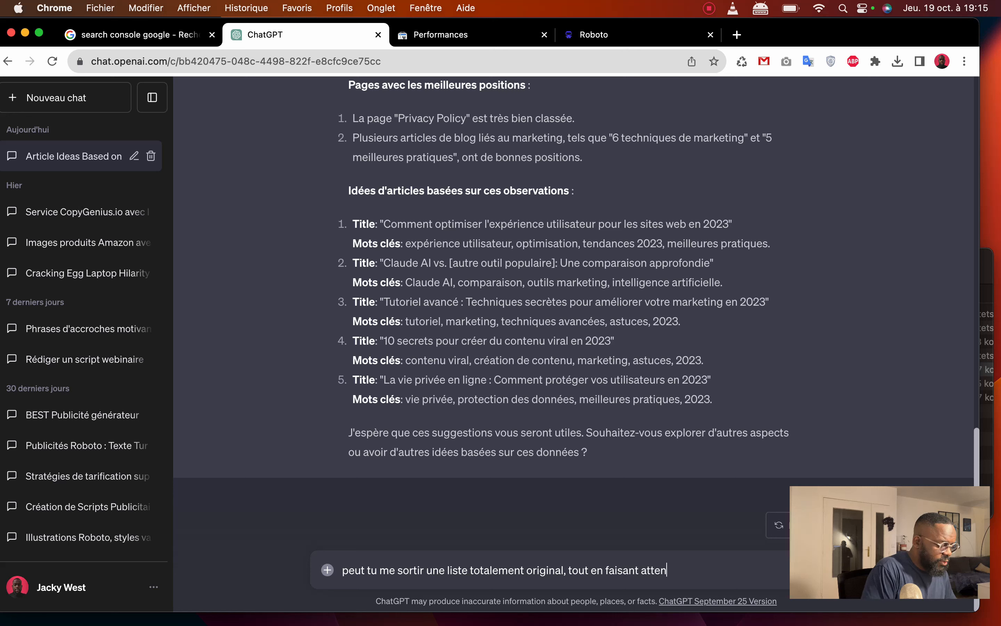
{"action": "type", "text": "tion a ne pas "}
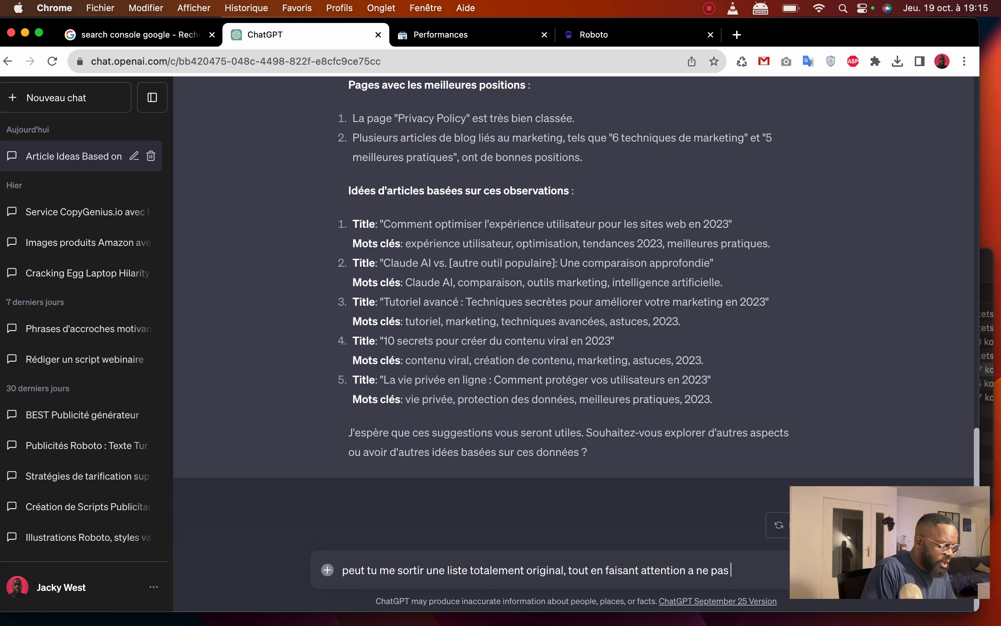
{"action": "type", "text": "être"}
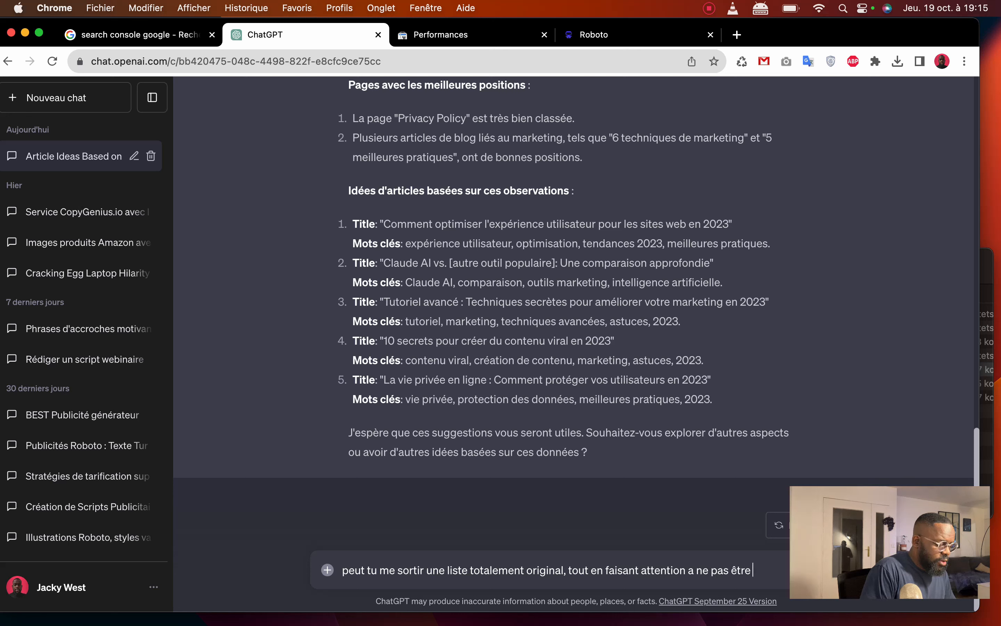
{"action": "type", "text": " redend"}
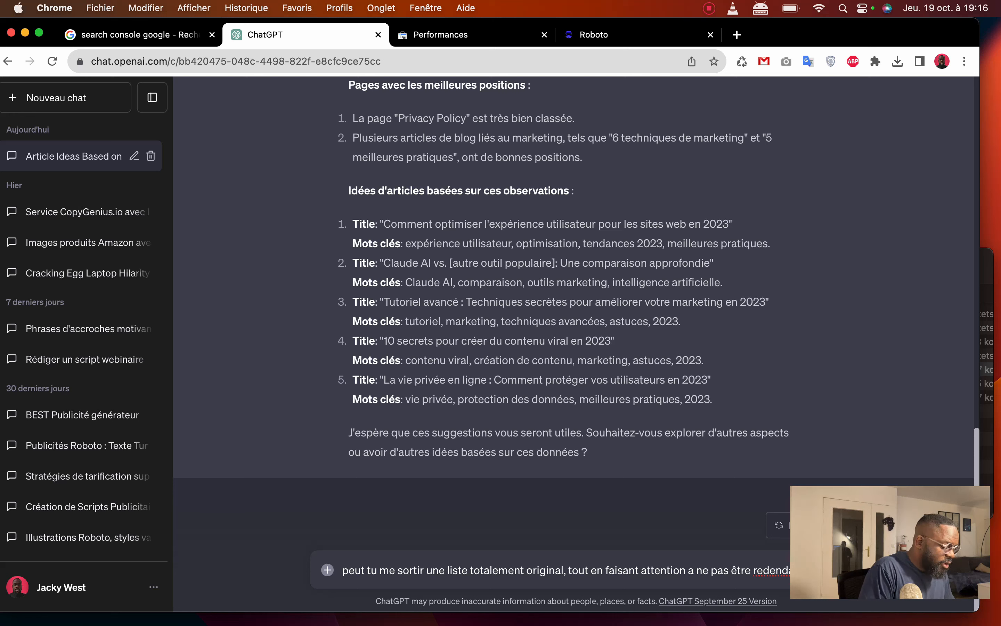
{"action": "type", "text": "ant dans tes "}
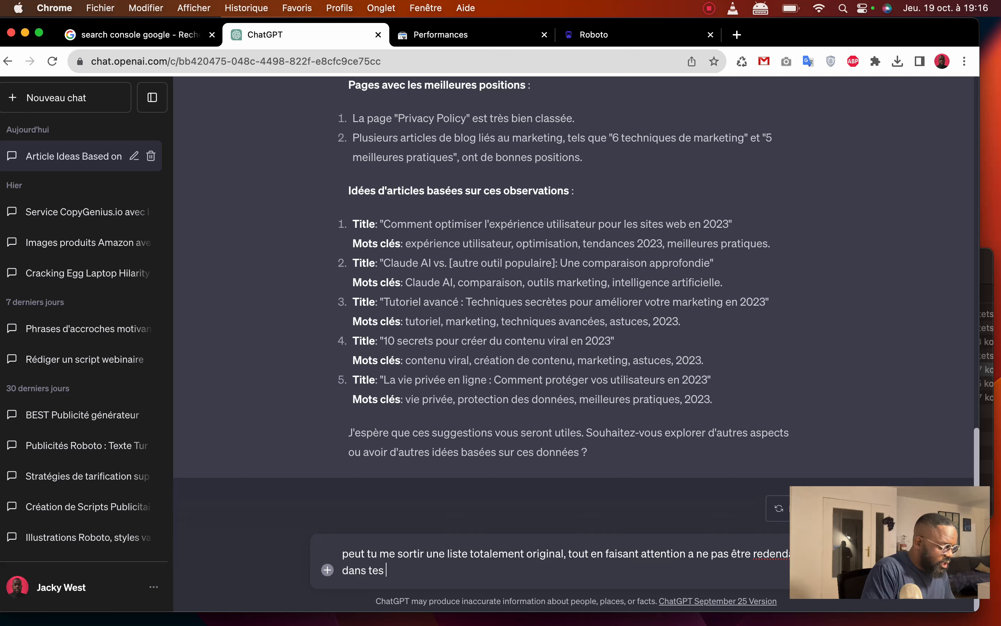
- Complete the follow-up message with "idées. Surprend moi en abordant des sujets connexes" and send it
{"action": "type", "text": "idées. Surprend moi e"}
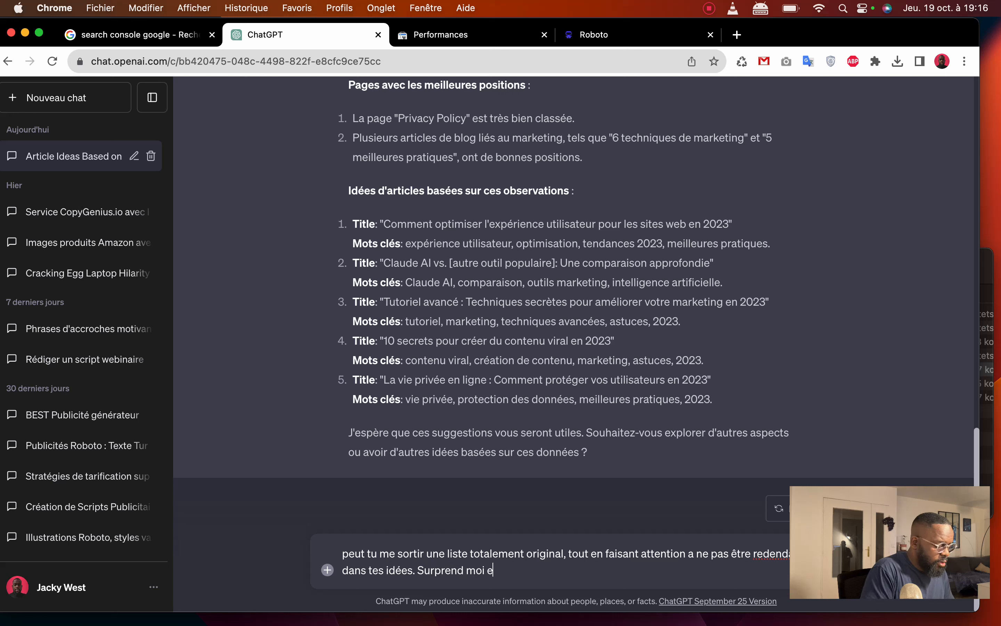
{"action": "type", "text": "n aborda"}
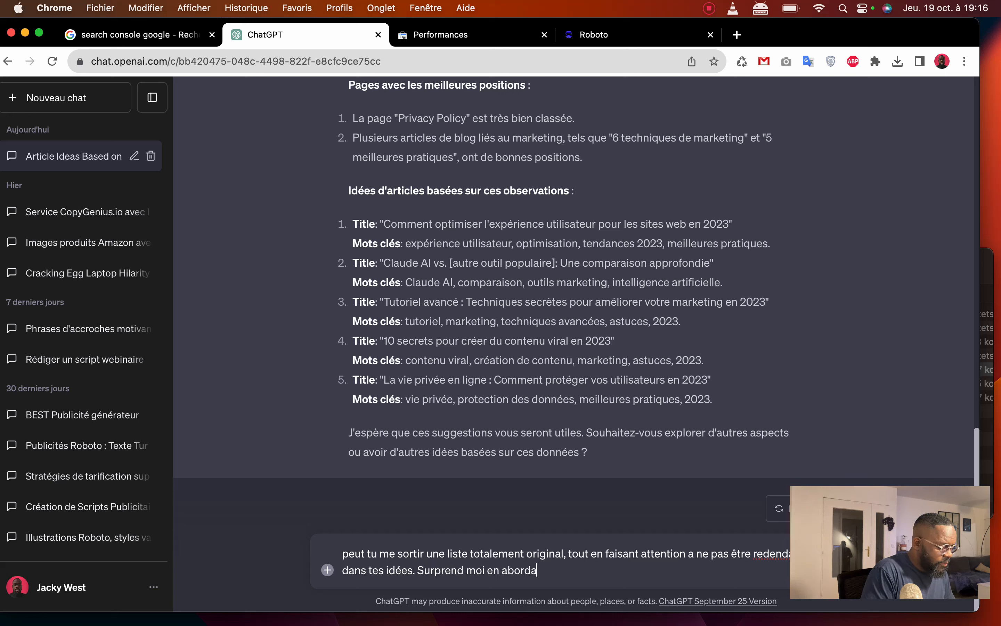
{"action": "type", "text": "nt des sujets "}
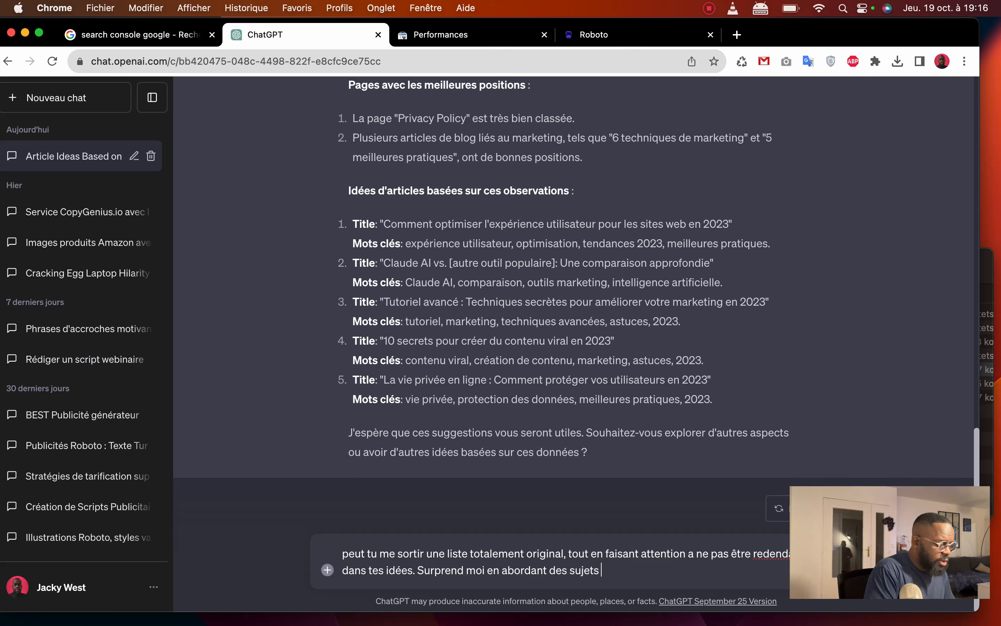
{"action": "type", "text": "connexes"}
{"action": "key", "text": "Return"}
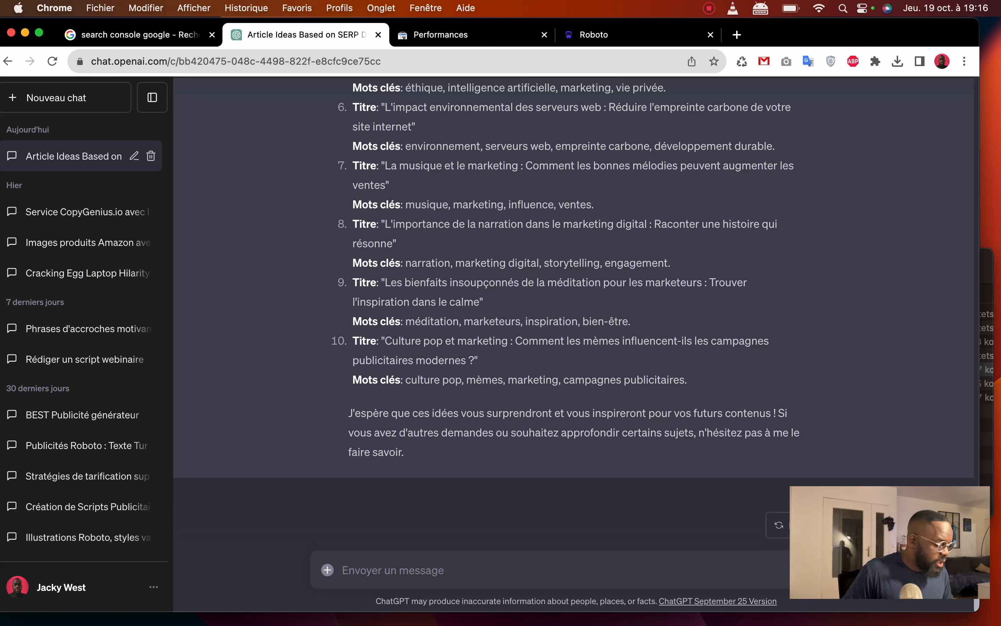
- Start a follow-up message with "C'ets très bien cette liste, maintenant garde la meme inspiration"
{"action": "type", "text": "c'ets"}
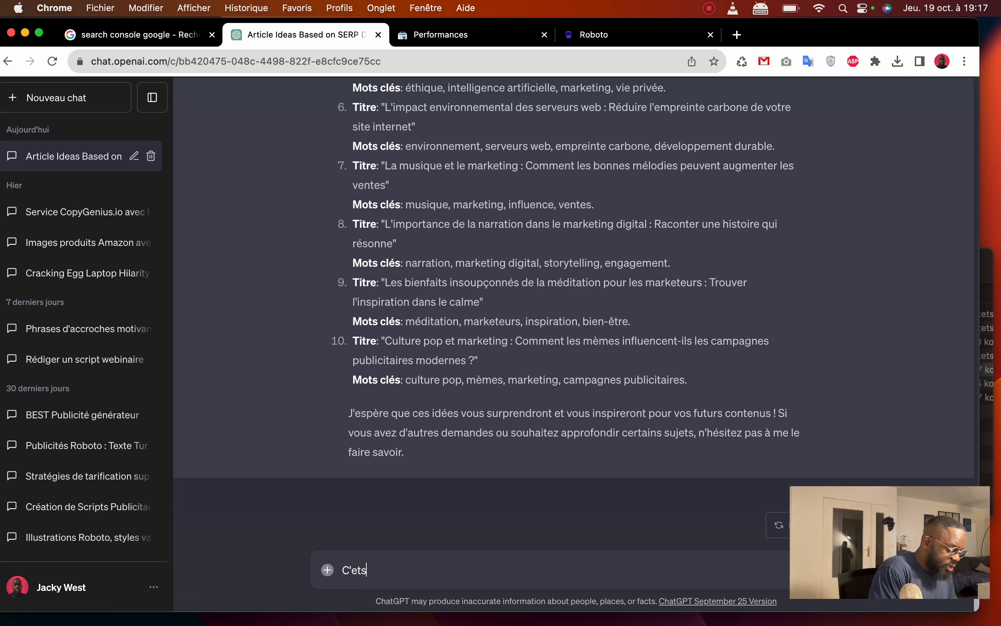
{"action": "type", "text": " très "}
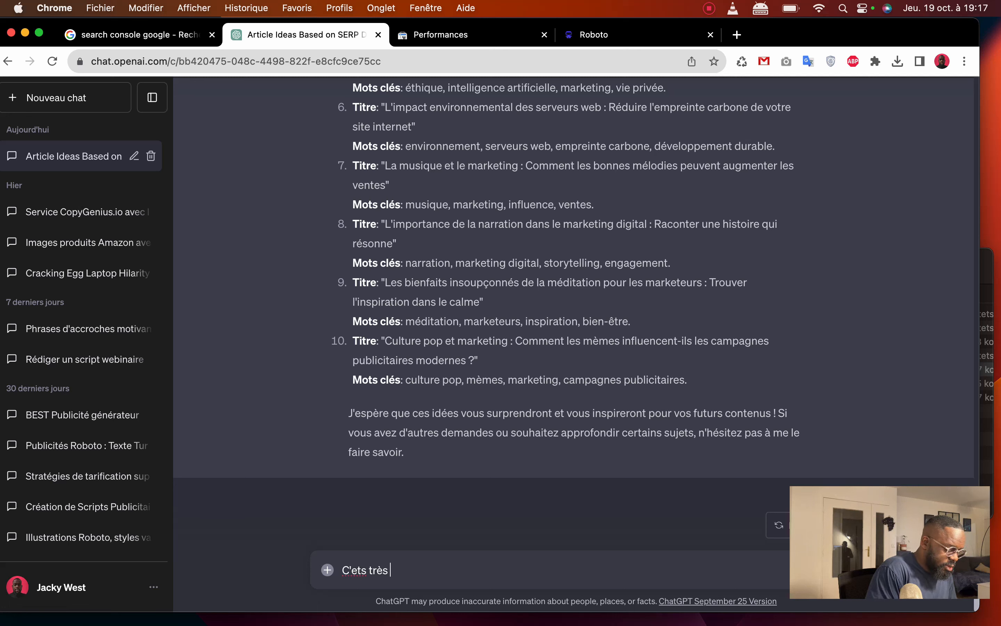
{"action": "type", "text": "bien cette lis"}
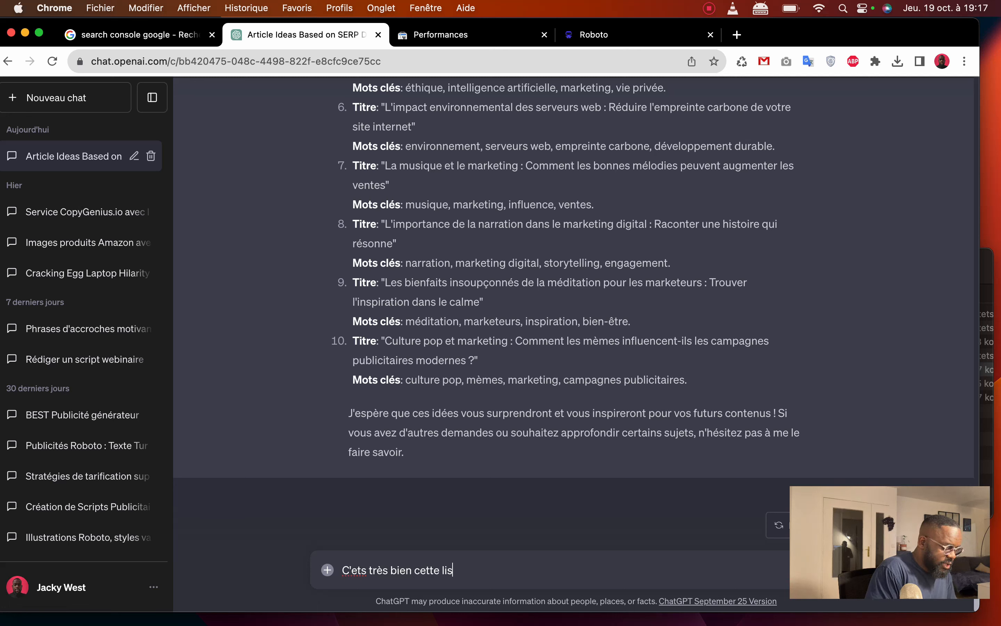
{"action": "type", "text": "te, maintenan"}
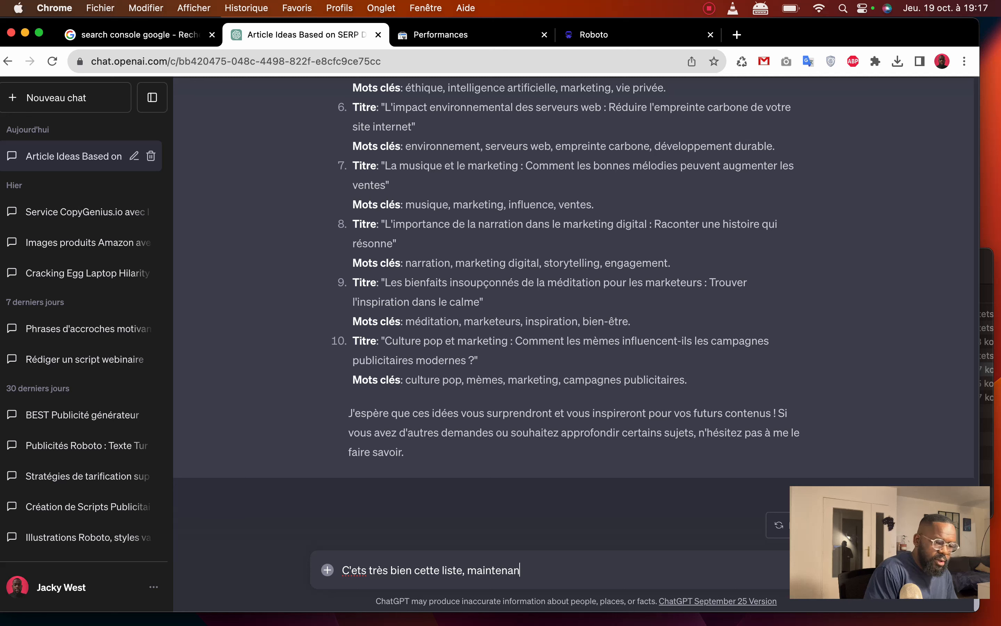
{"action": "type", "text": "t garde la meme insi"}
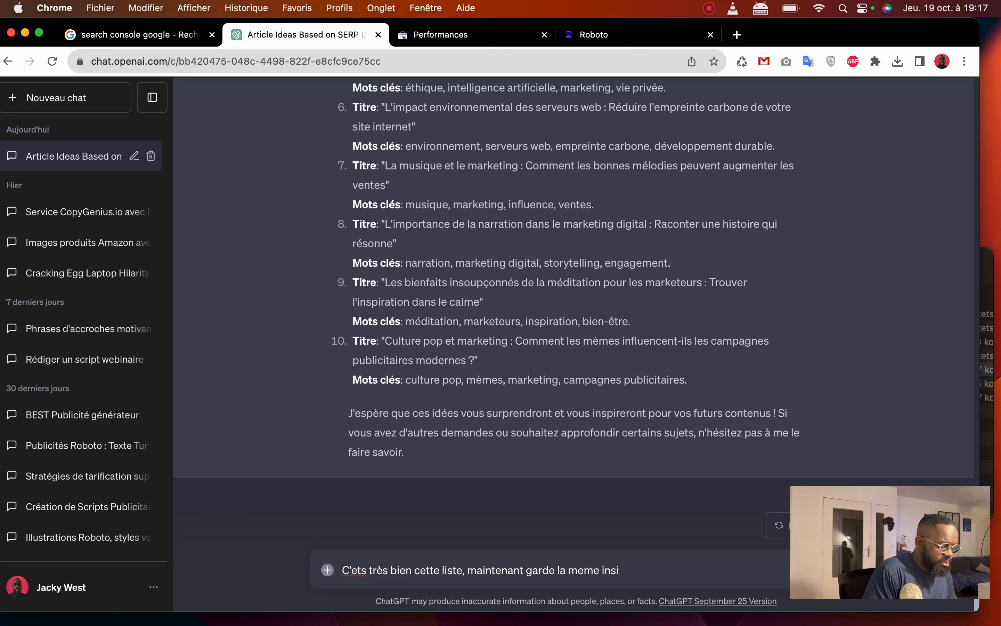
{"action": "key", "text": "BackSpace"}
{"action": "type", "text": "piration "}
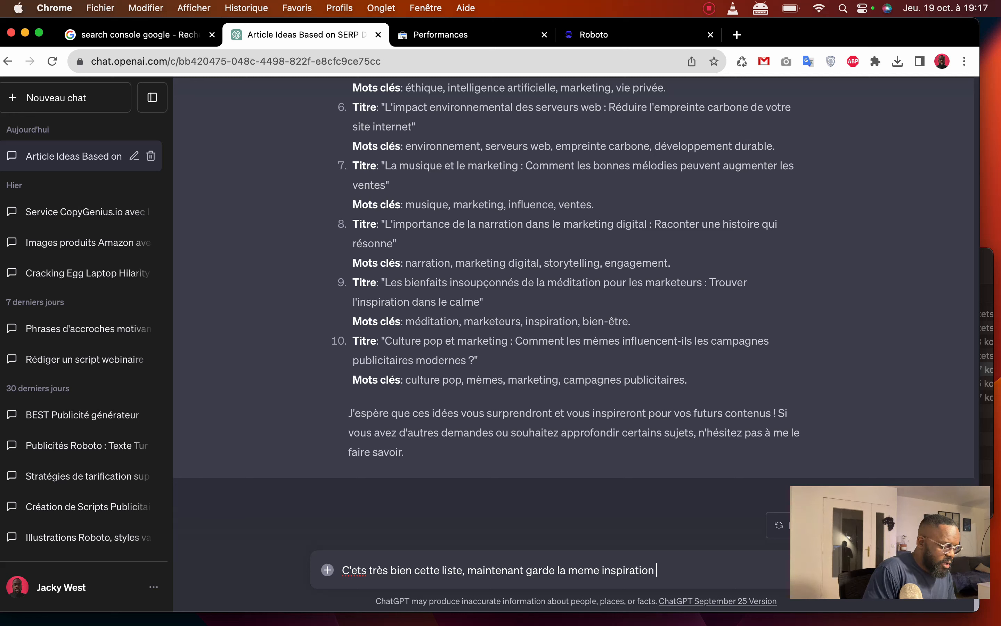
- Extend the follow-up message with "mais essaie de créer des titres en fonction des"
{"action": "type", "text": "mais essaie de cr"}
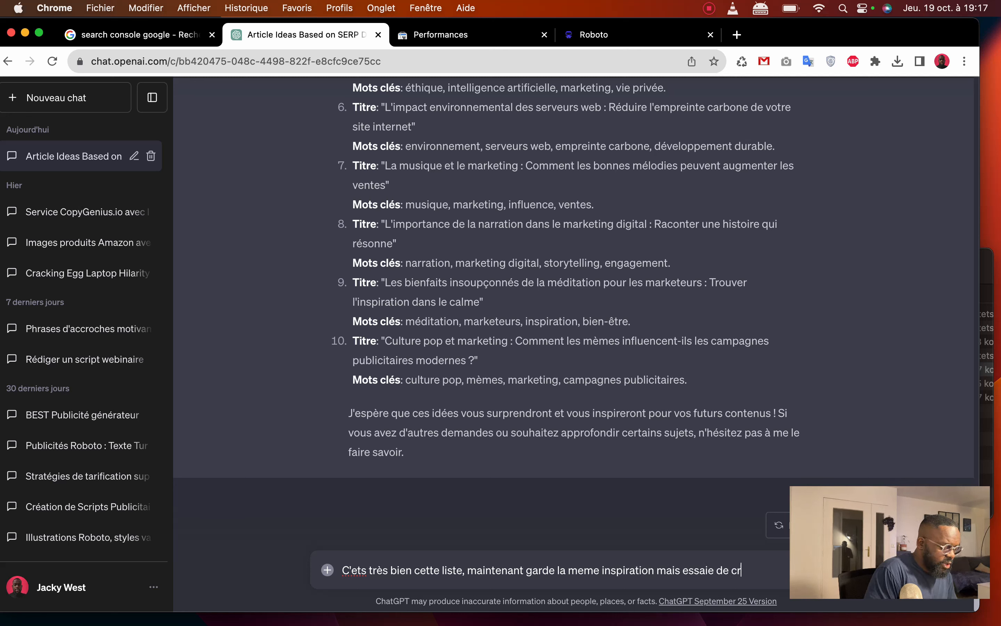
{"action": "type", "text": "ée"}
{"action": "key", "text": "BackSpace"}
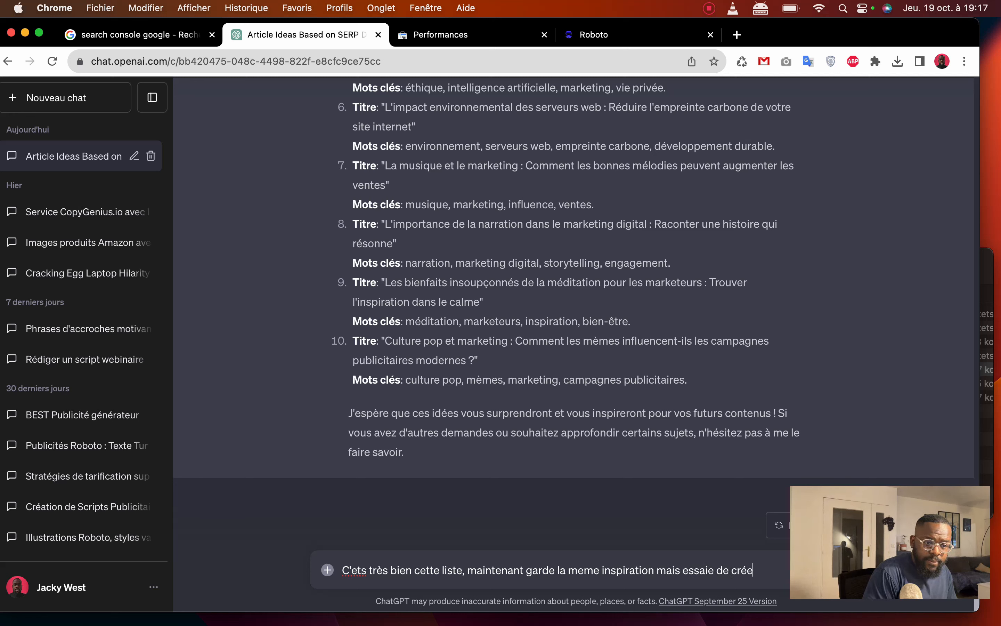
{"action": "type", "text": "r des titres e"}
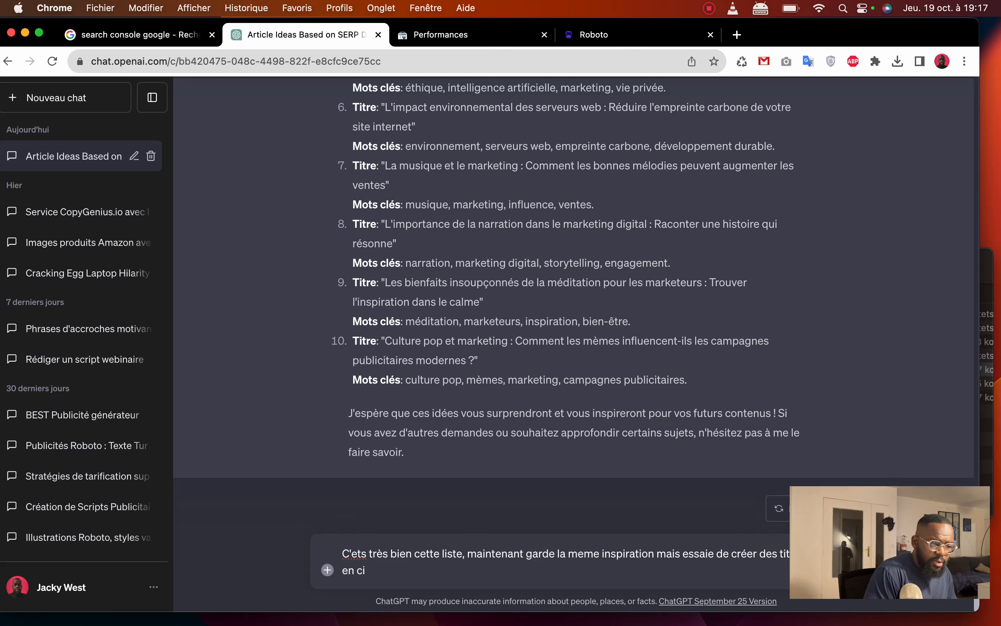
{"action": "type", "text": "n fonction des"}
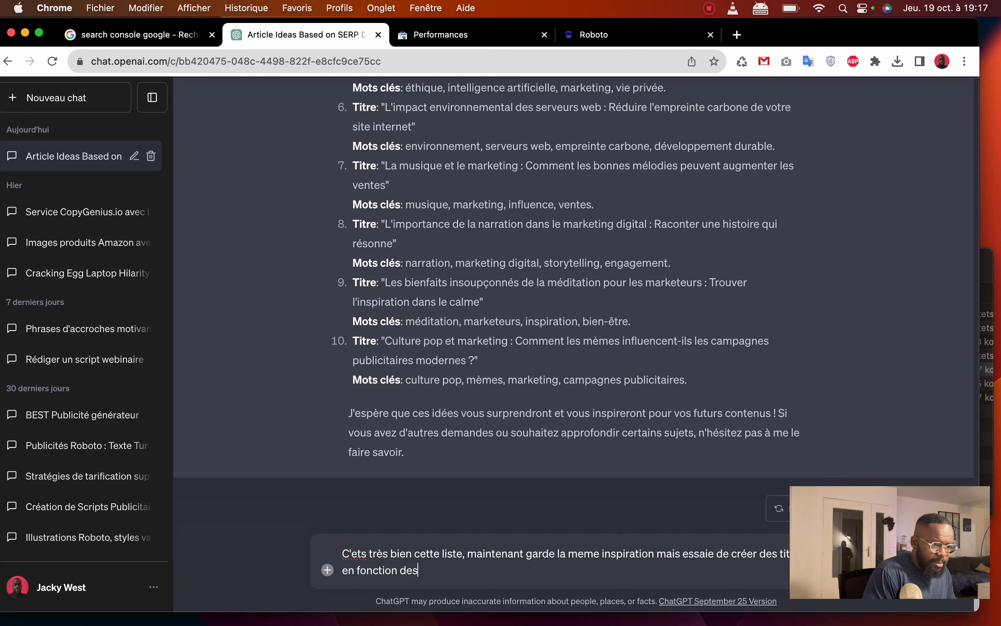
- Continue the follow-up message with "pages qui sont les mieux positionnés dans google."
{"action": "type", "text": " pages q"}
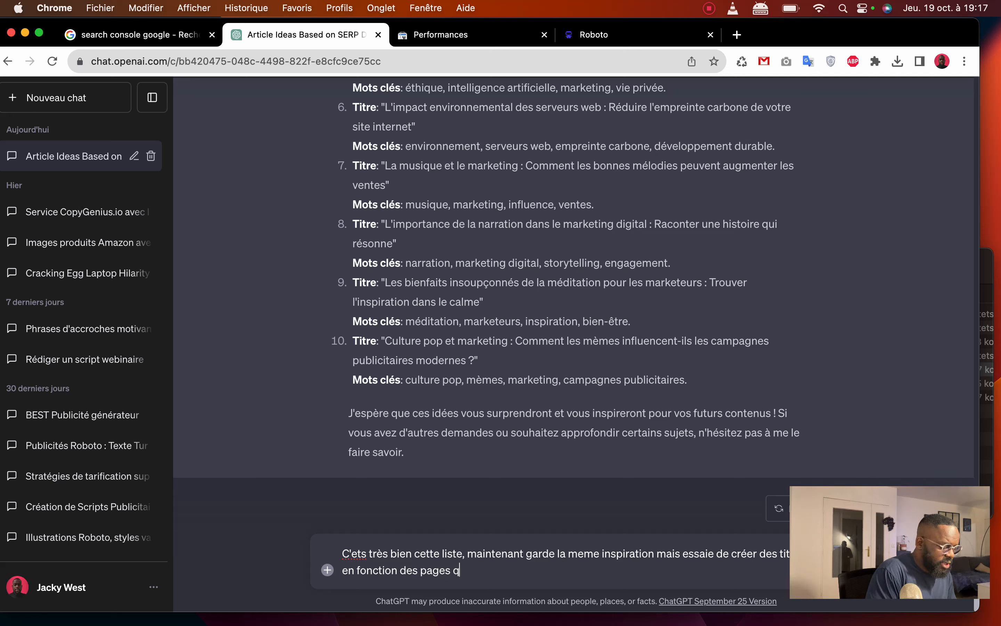
{"action": "type", "text": "ui sont le"}
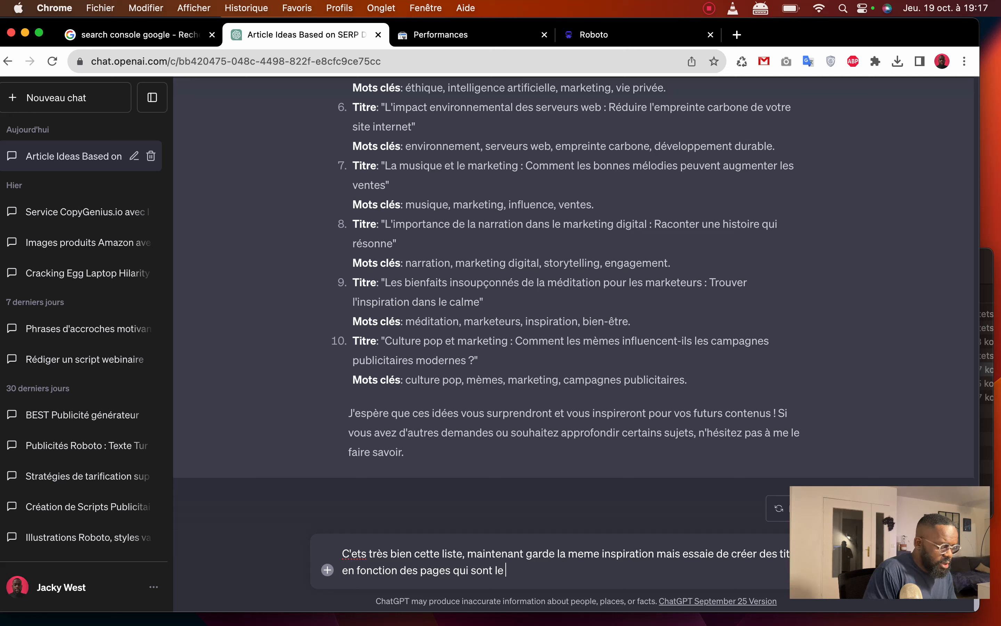
{"action": "type", "text": "s mieux"}
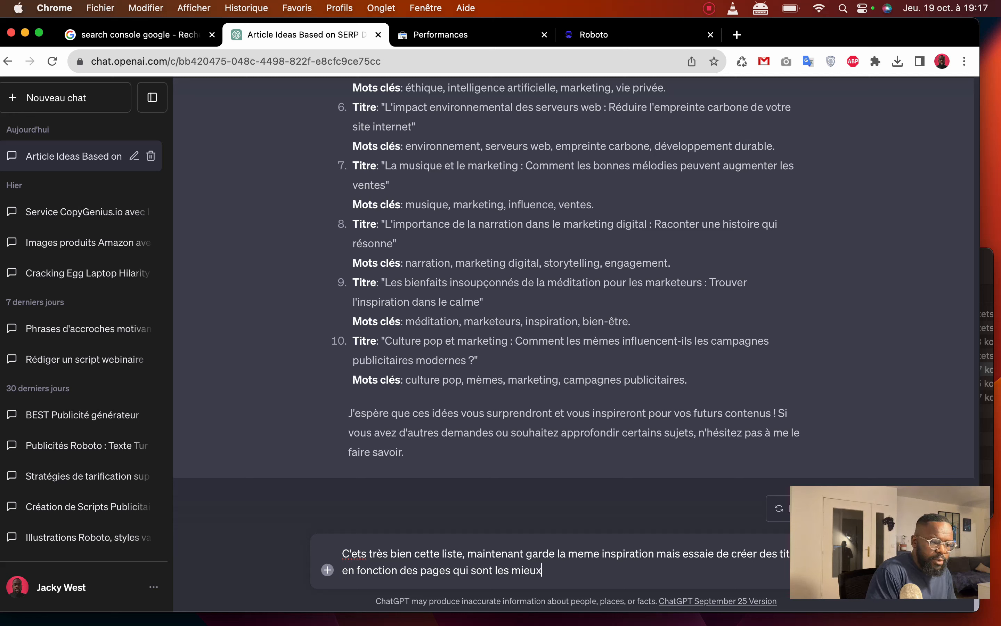
{"action": "type", "text": " positio"}
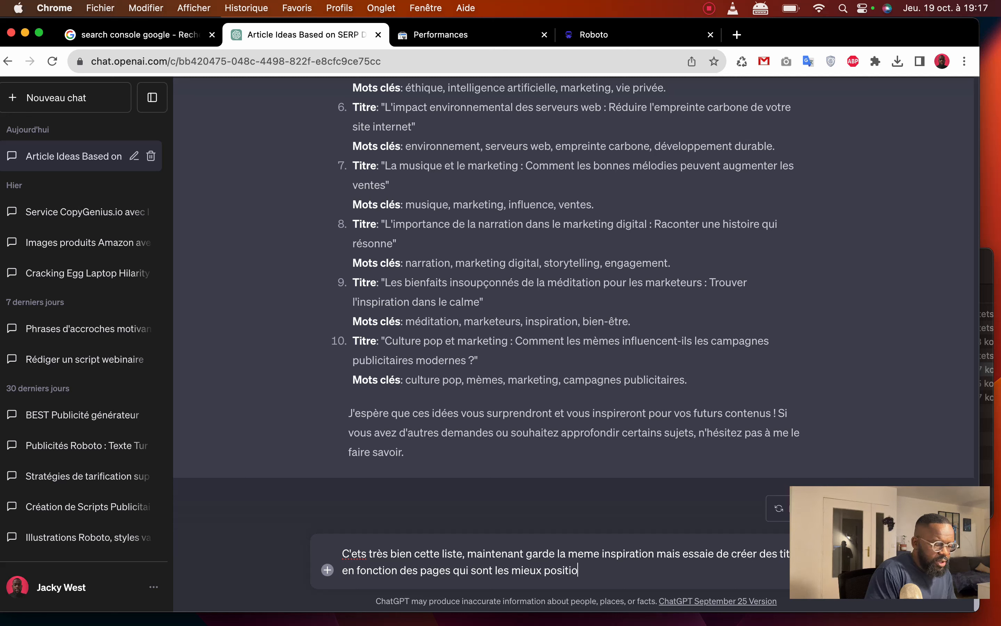
{"action": "type", "text": "nnés"}
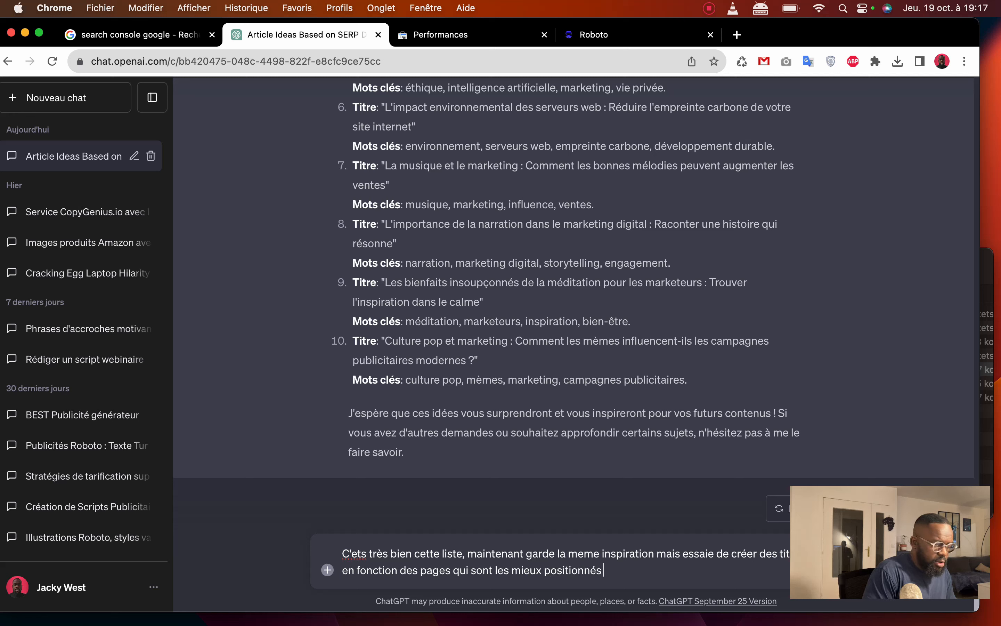
{"action": "type", "text": " dans google"}
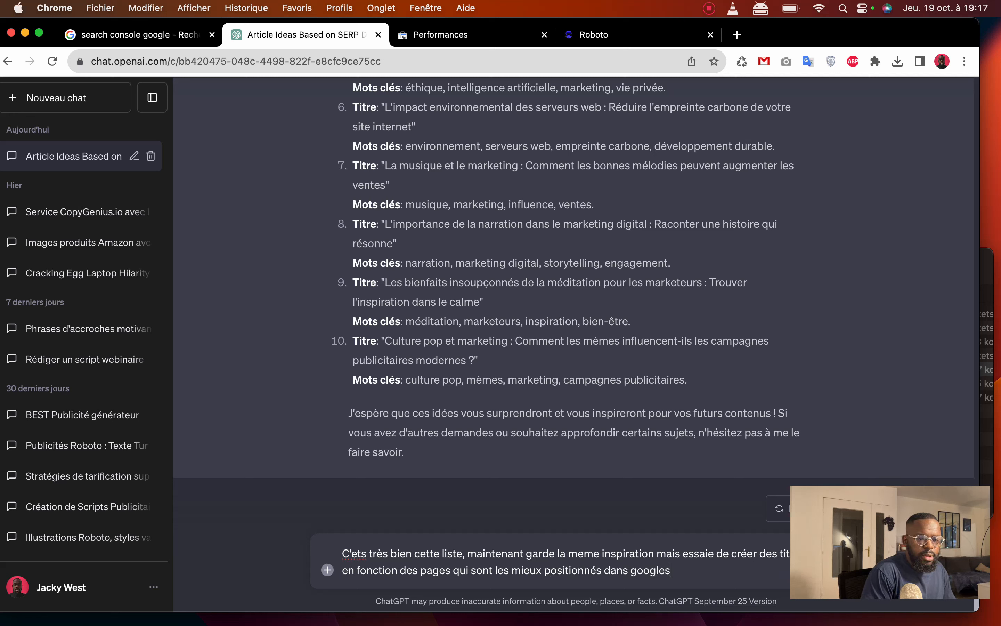
{"action": "type", "text": "."}
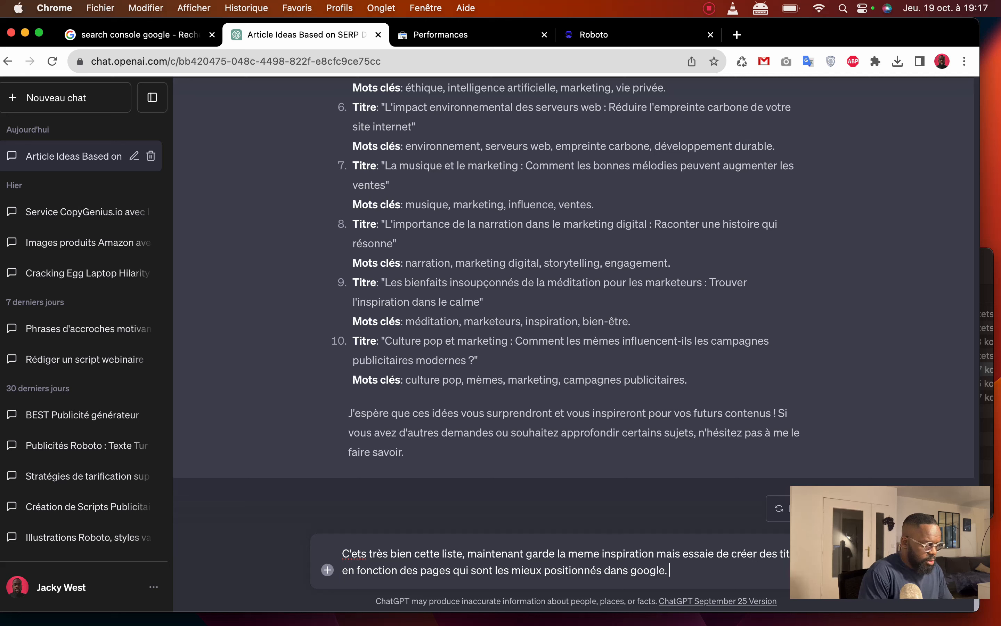
- Complete the follow-up message with "Dans mon document CSV" and send it
{"action": "type", "text": " Dans mon docum"}
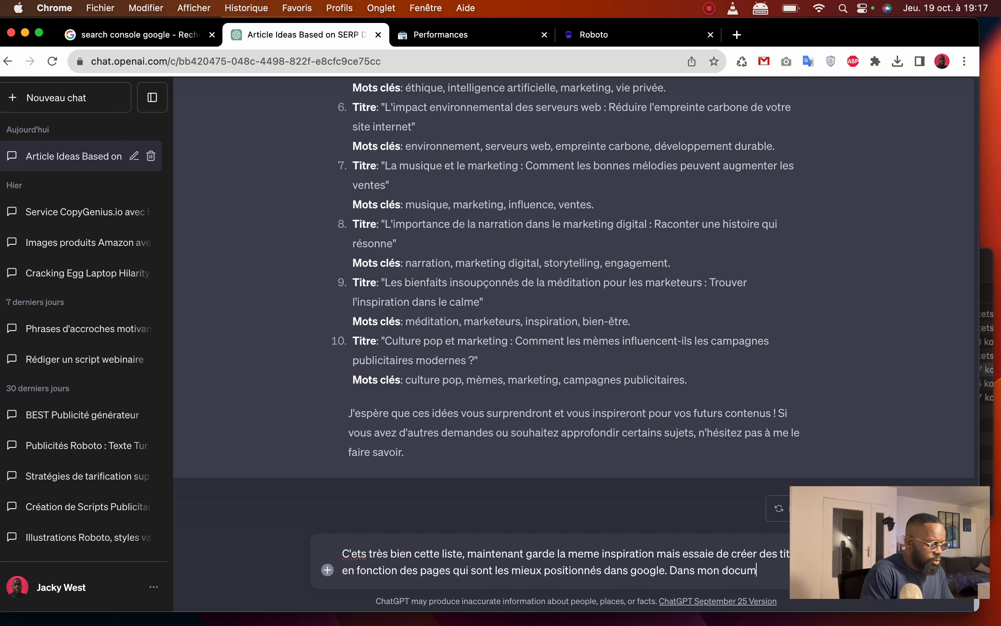
{"action": "type", "text": "ent CSV"}
{"action": "key", "text": "Return"}
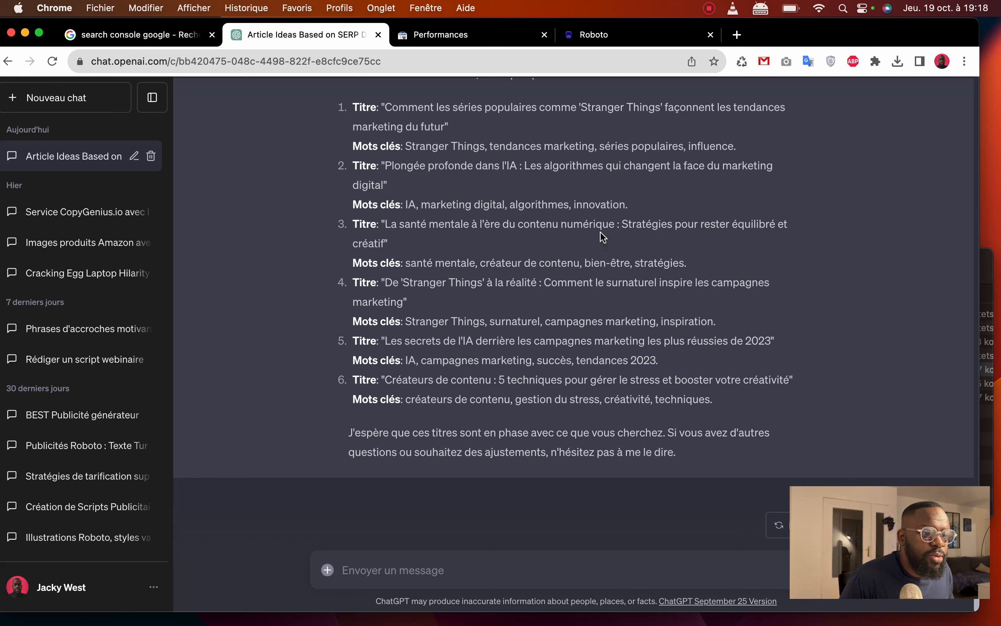
- Examine the themes, article titles and keywords proposed in the new answer
{"action": "scroll", "coordinate": [601, 232], "scroll_direction": "up", "scroll_amount": 3}
{"action": "scroll", "coordinate": [592, 230], "scroll_direction": "up", "scroll_amount": 3}
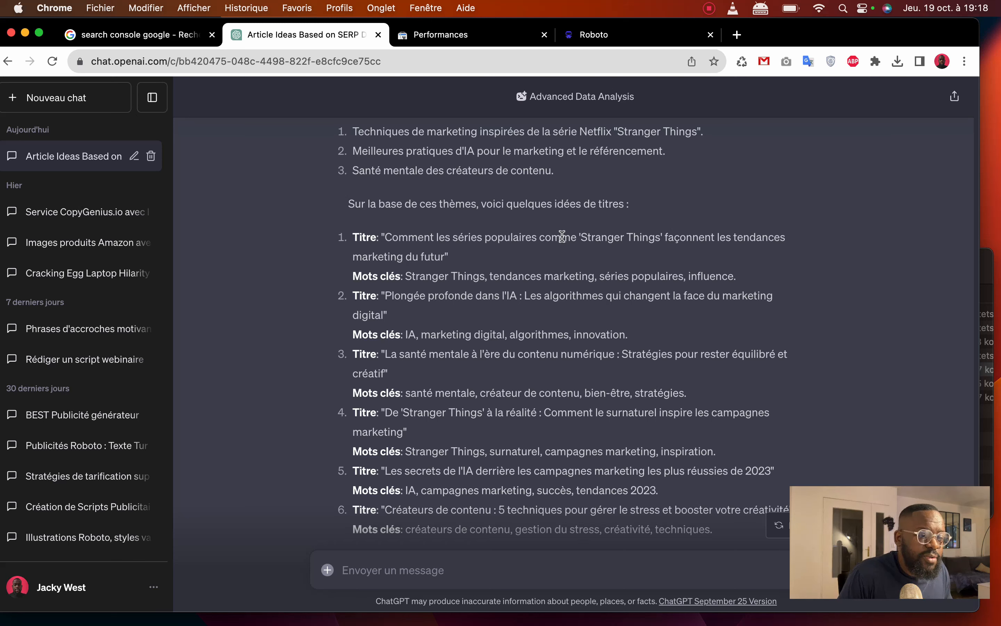
{"action": "scroll", "coordinate": [562, 234], "scroll_direction": "down", "scroll_amount": 1}
{"action": "scroll", "coordinate": [564, 239], "scroll_direction": "down", "scroll_amount": 1}
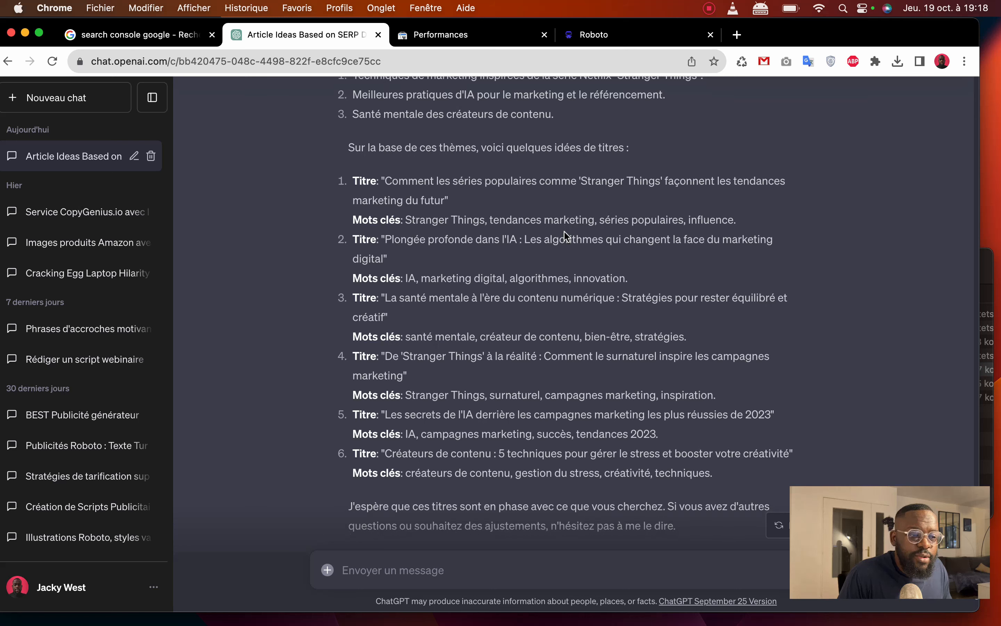
{"action": "scroll", "coordinate": [564, 232], "scroll_direction": "down", "scroll_amount": 2}
{"action": "scroll", "coordinate": [566, 236], "scroll_direction": "down", "scroll_amount": 1}
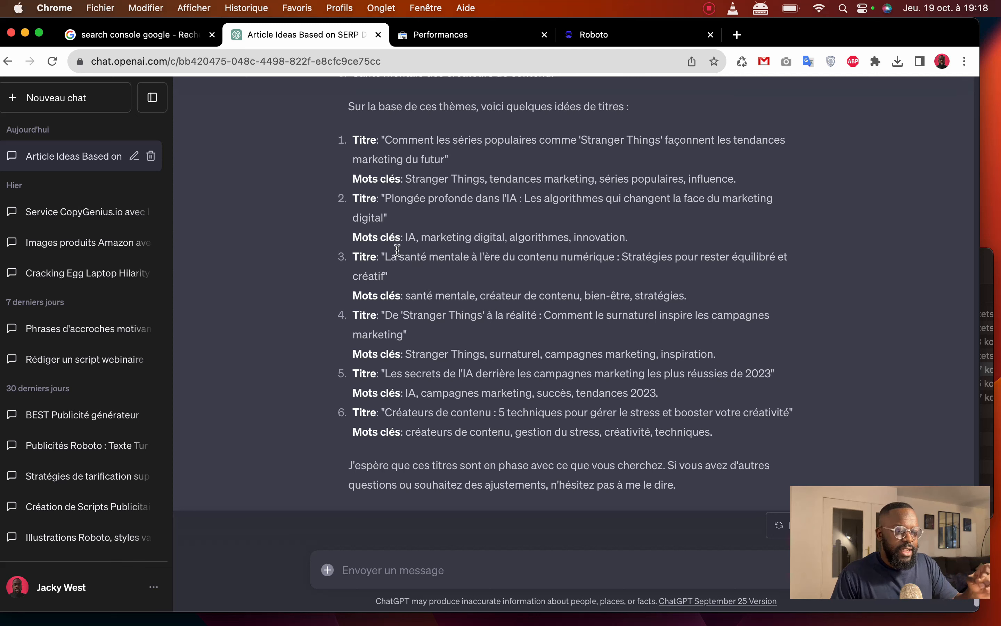
{"action": "scroll", "coordinate": [397, 249], "scroll_direction": "up", "scroll_amount": 1}
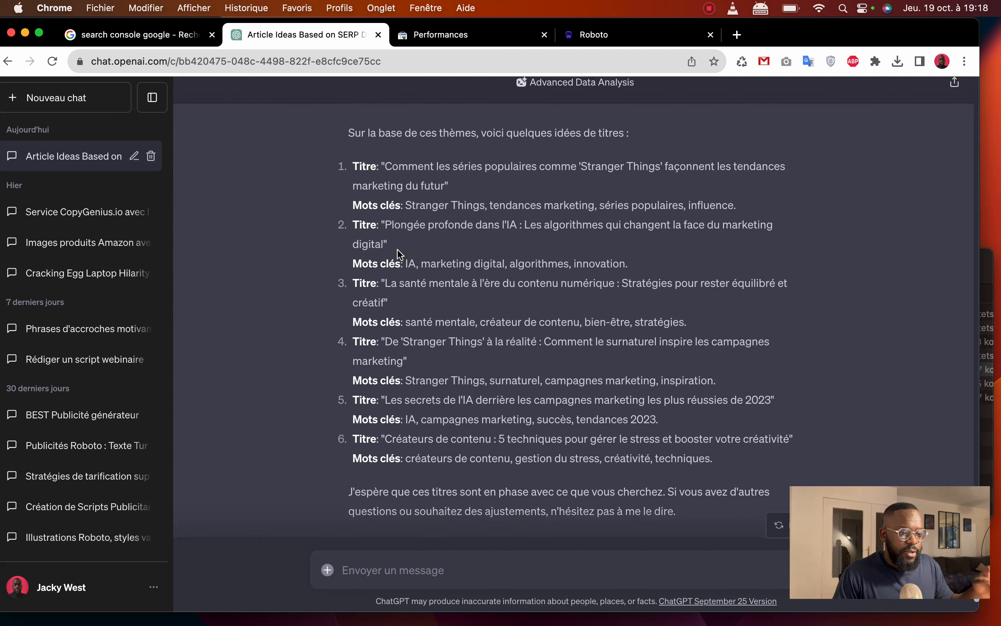
{"action": "scroll", "coordinate": [399, 252], "scroll_direction": "down", "scroll_amount": 2}
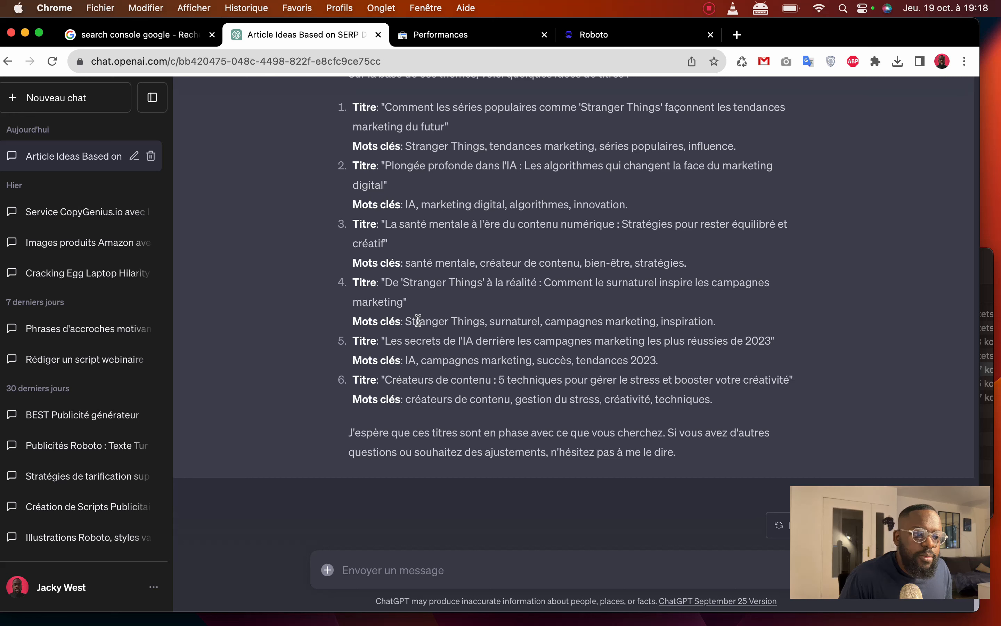
{"action": "scroll", "coordinate": [415, 318], "scroll_direction": "up", "scroll_amount": 1}
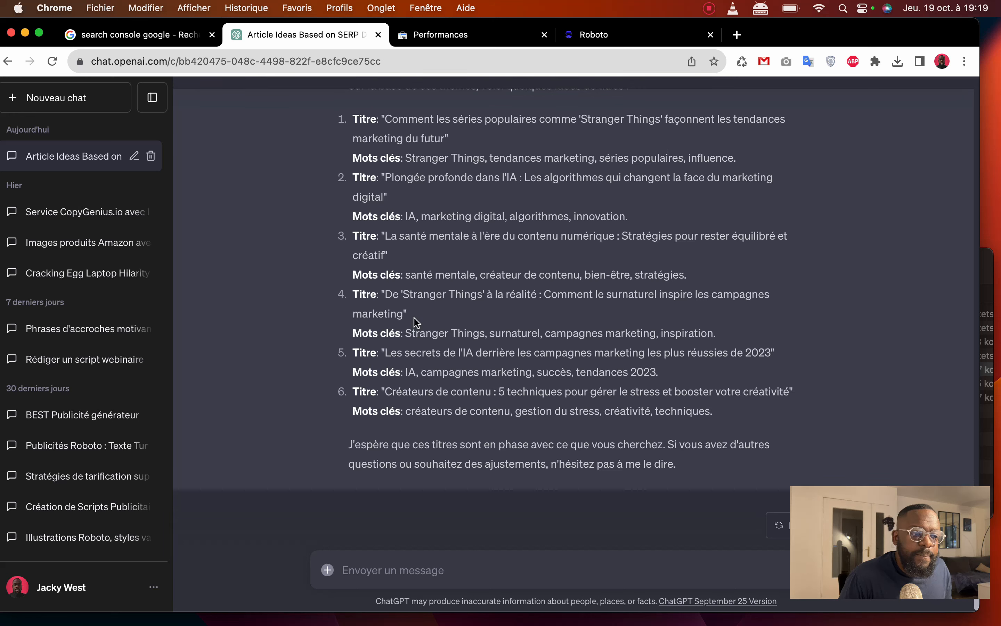
- Copy the fourth proposed title, "De 'Stranger Things' à la réalité : Comment le surnaturel inspire les campagnes marketing"
{"action": "left_click_drag", "start_coordinate": [384, 294], "coordinate": [401, 310]}
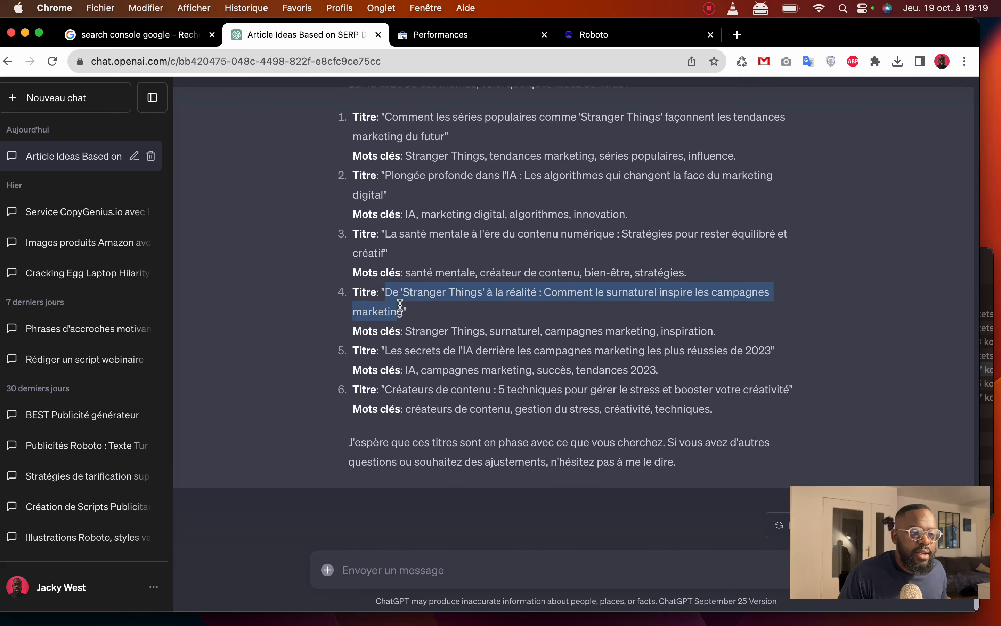
{"action": "scroll", "coordinate": [401, 306], "scroll_direction": "down", "scroll_amount": 1}
{"action": "key", "text": "super+c"}
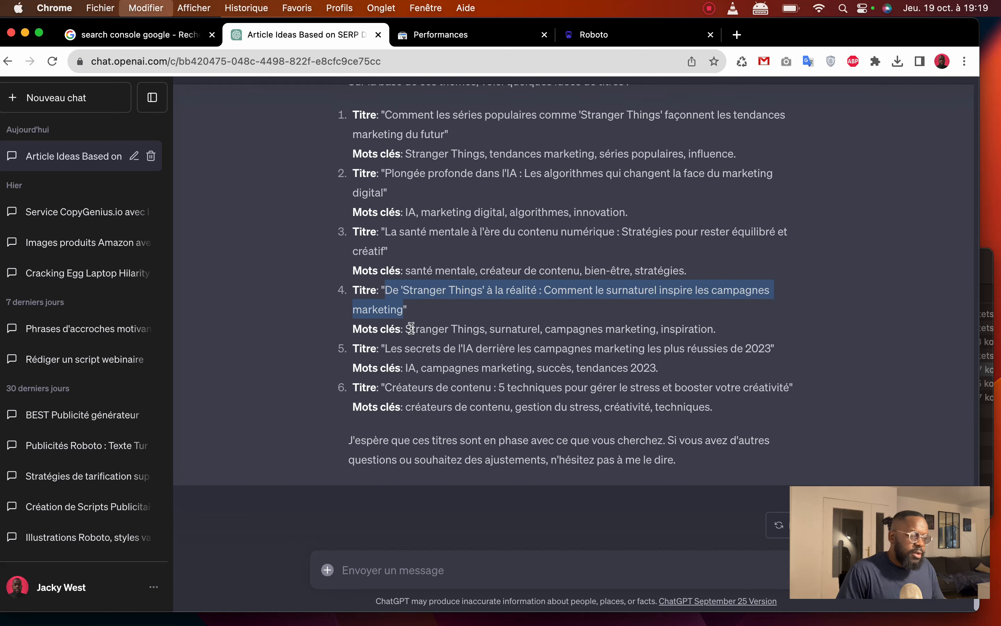
- Switch to Roboto and search its Texte IA models for "blog"
{"action": "left_click", "coordinate": [595, 37]}
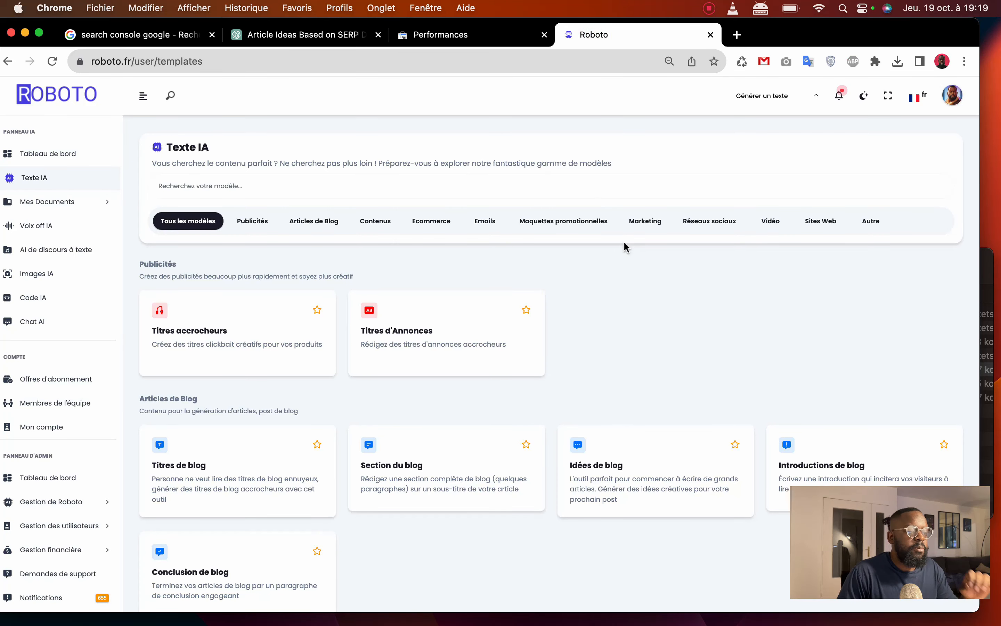
{"action": "left_click", "coordinate": [352, 184]}
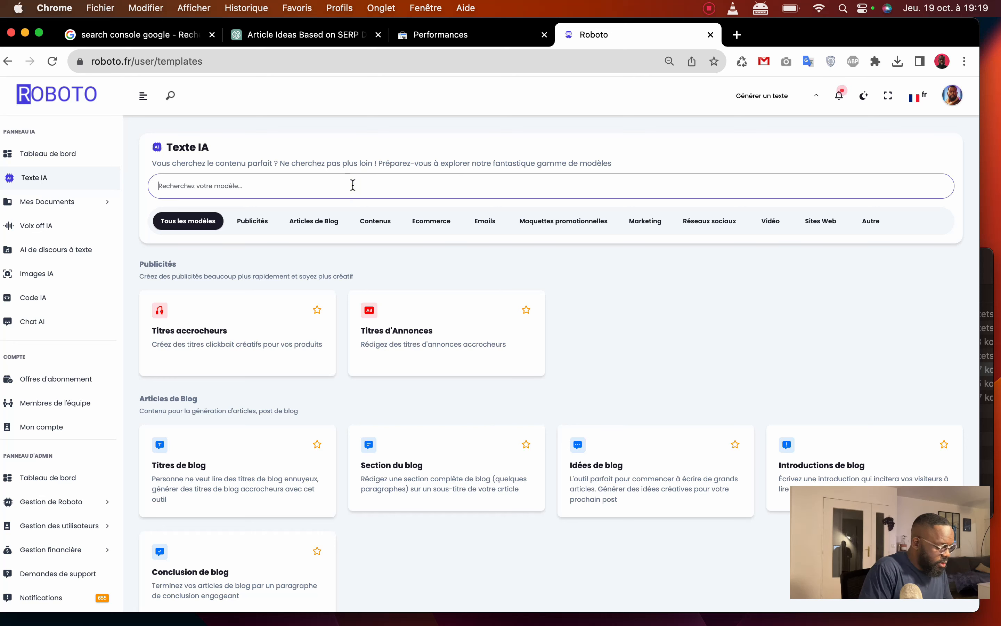
{"action": "type", "text": "blog"}
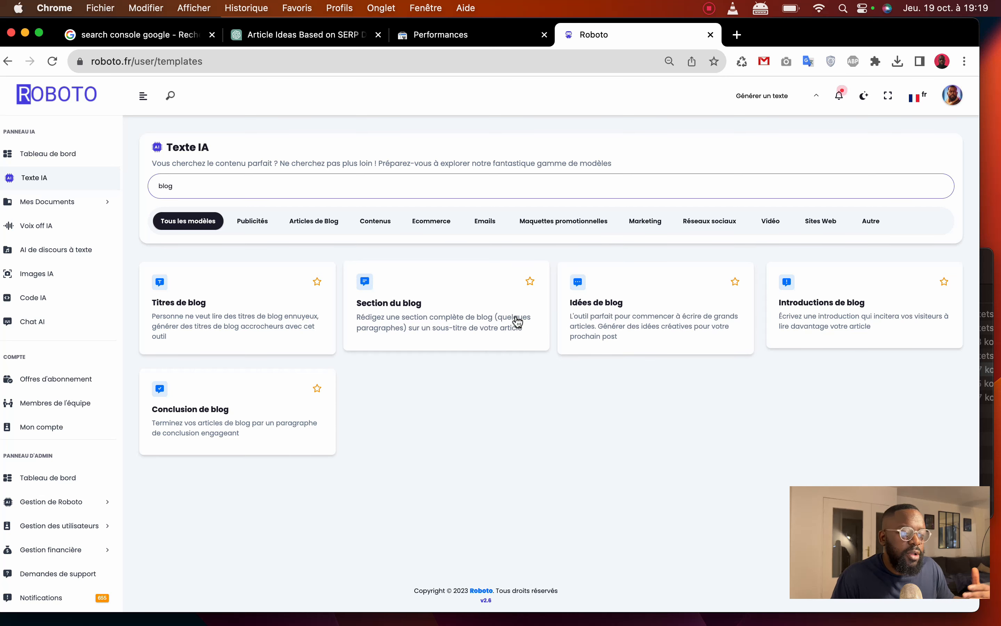
- Replace the model search with "article" and open the Générateur d'articles SEO template
{"action": "double_click", "coordinate": [339, 192]}
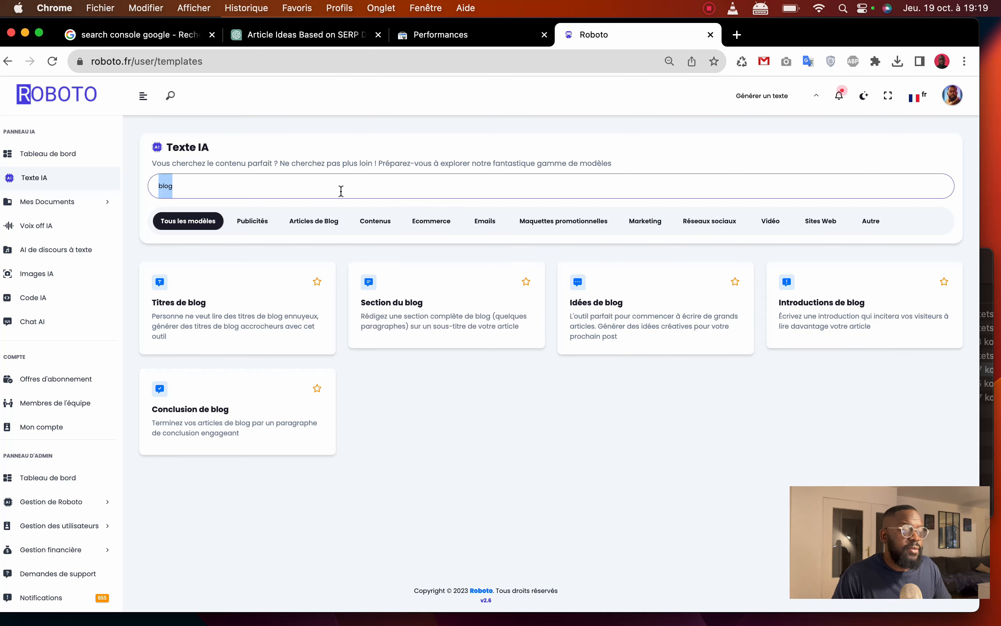
{"action": "type", "text": "crticle"}
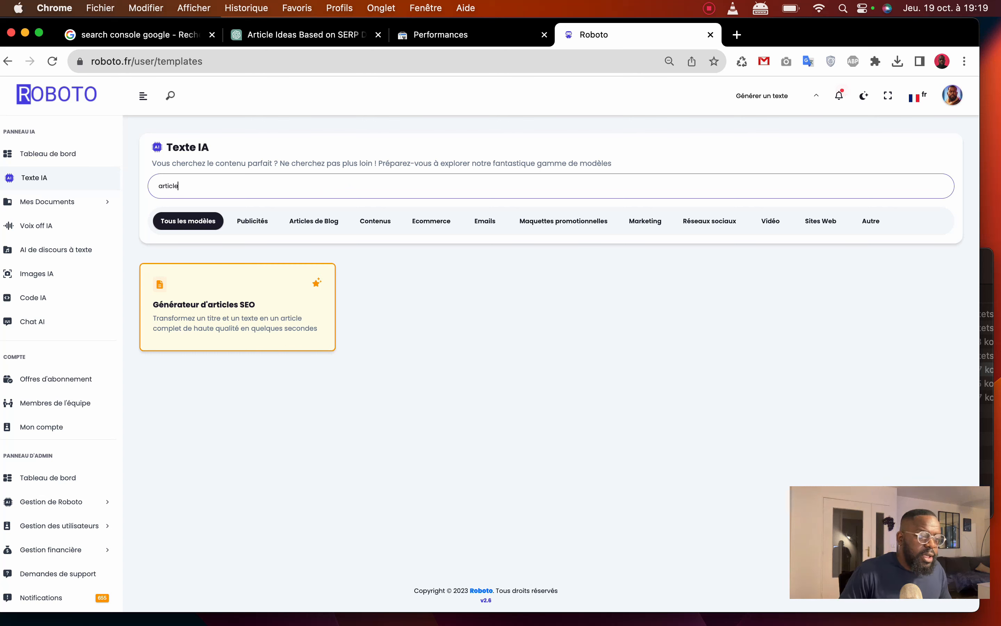
{"action": "left_click", "coordinate": [226, 327]}
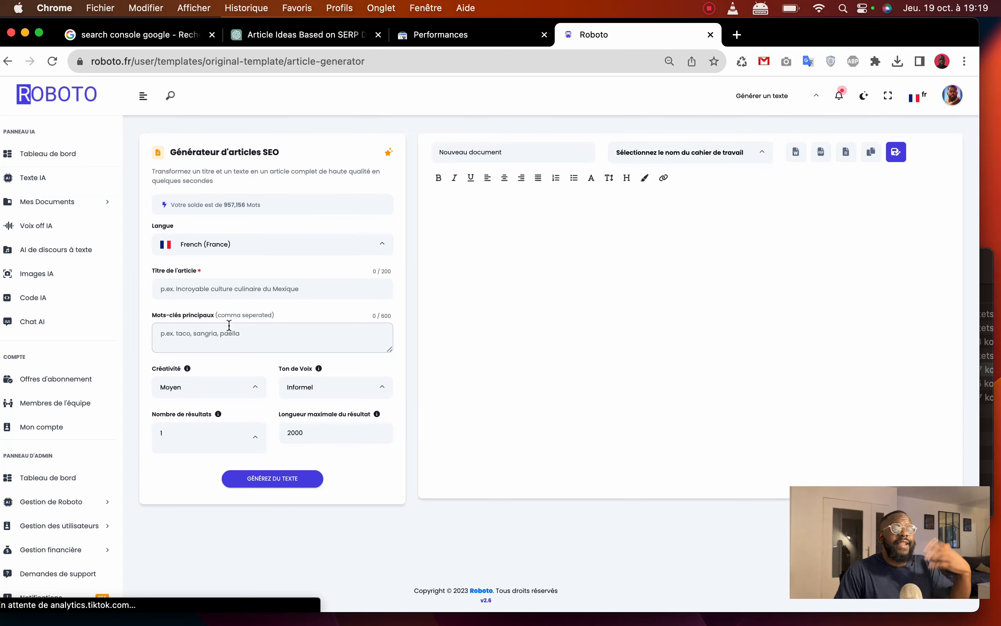
- Paste the copied 'Stranger Things' title as the article title and return to the ChatGPT list of titles and keywords
{"action": "left_click", "coordinate": [240, 293]}
{"action": "key", "text": "super+v"}
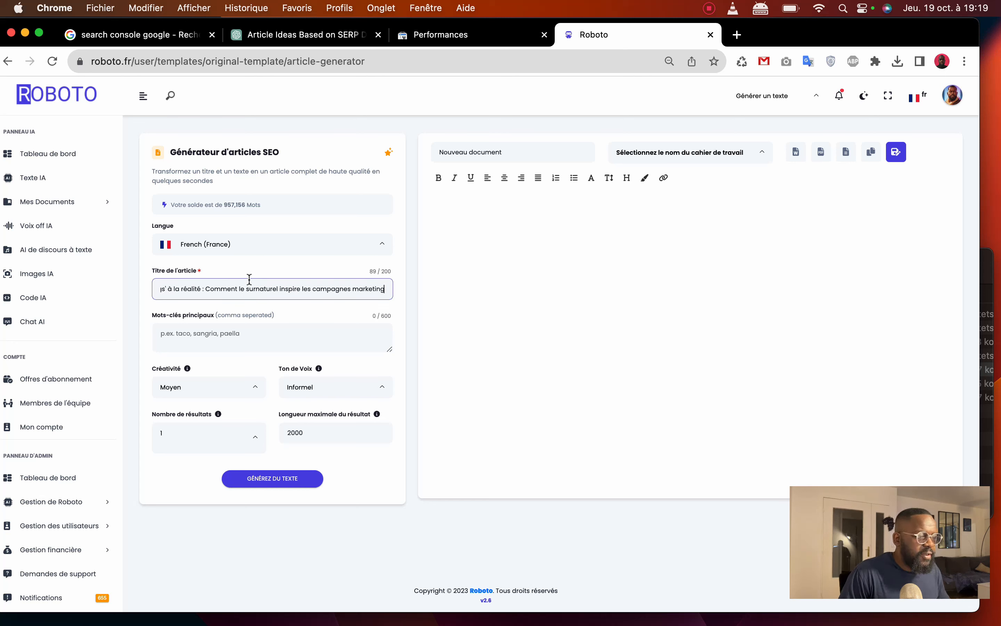
{"action": "left_click", "coordinate": [304, 34]}
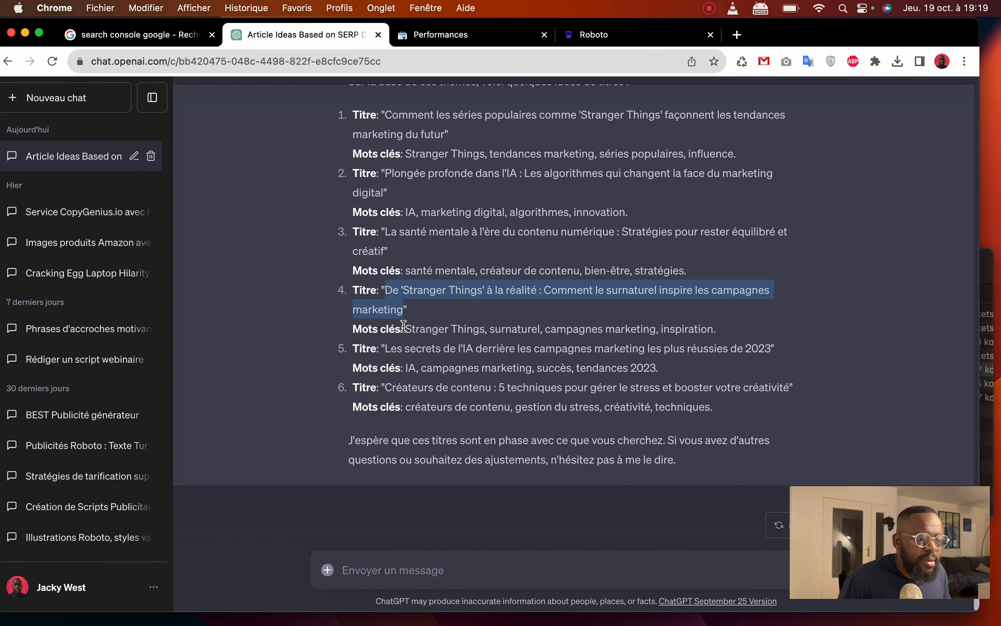
- Copy the fourth idea's keywords, "Stranger Things, surnaturel, campagnes marketing, inspiration", into the main keywords of Roboto's SEO article form
{"action": "left_click_drag", "start_coordinate": [405, 326], "coordinate": [716, 334]}
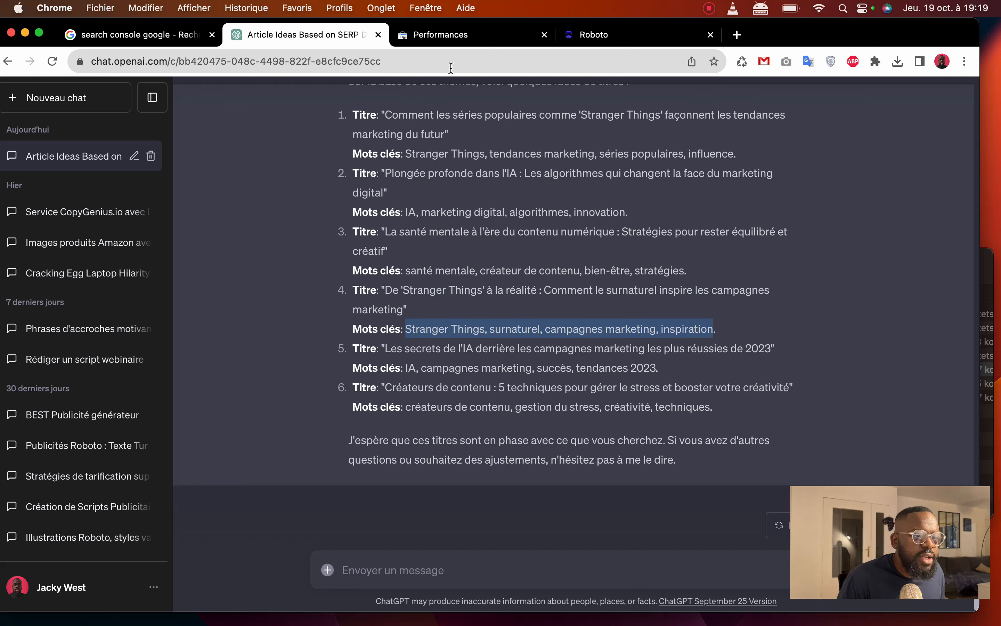
{"action": "left_click", "coordinate": [606, 35]}
{"action": "left_click", "coordinate": [259, 341]}
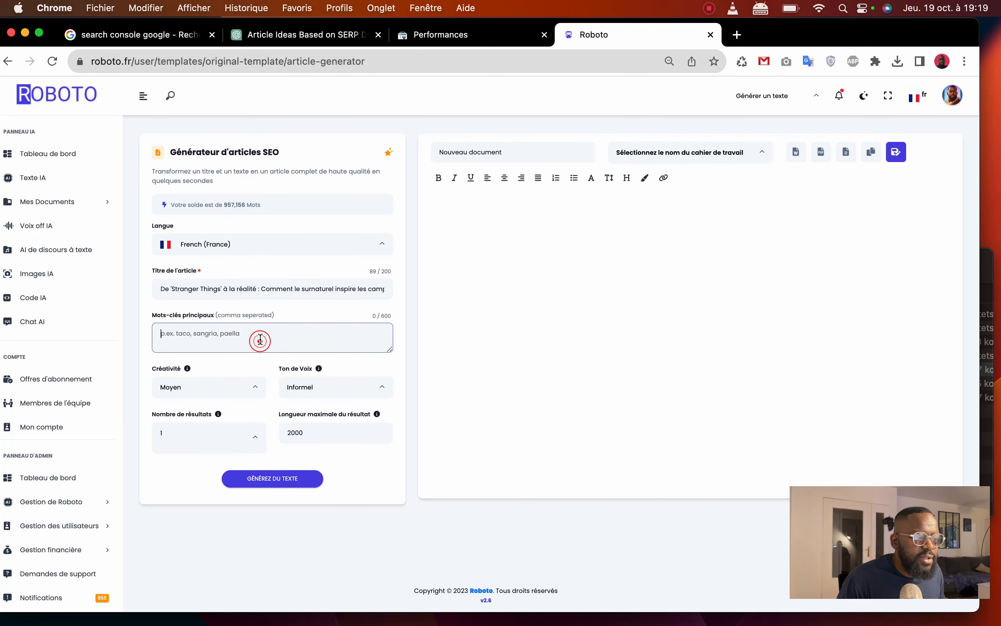
{"action": "key", "text": "super+v"}
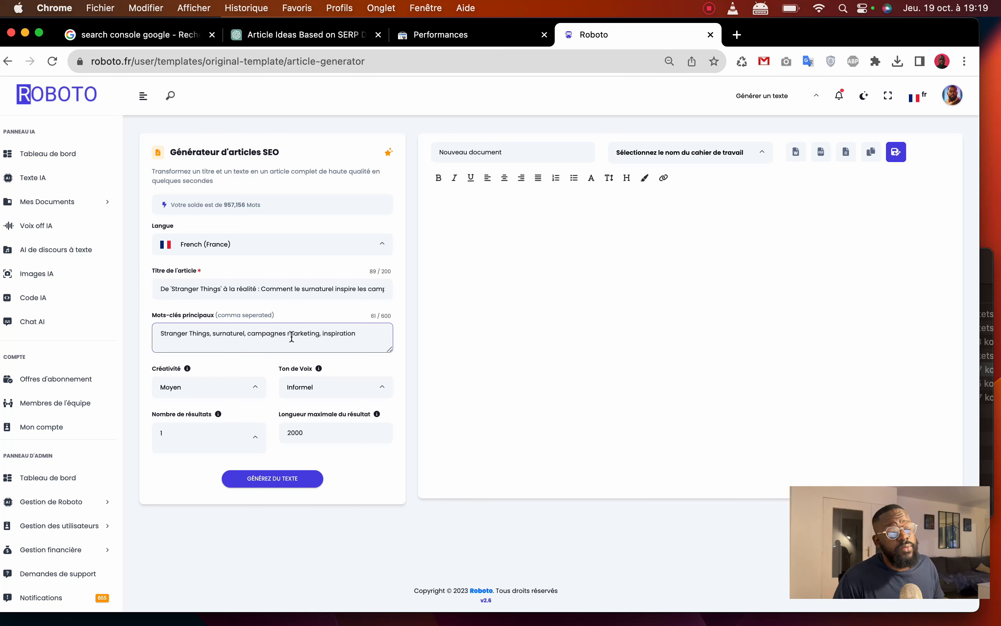
- Set the creativity level to Élevé and generate the article text
{"action": "left_click", "coordinate": [215, 386]}
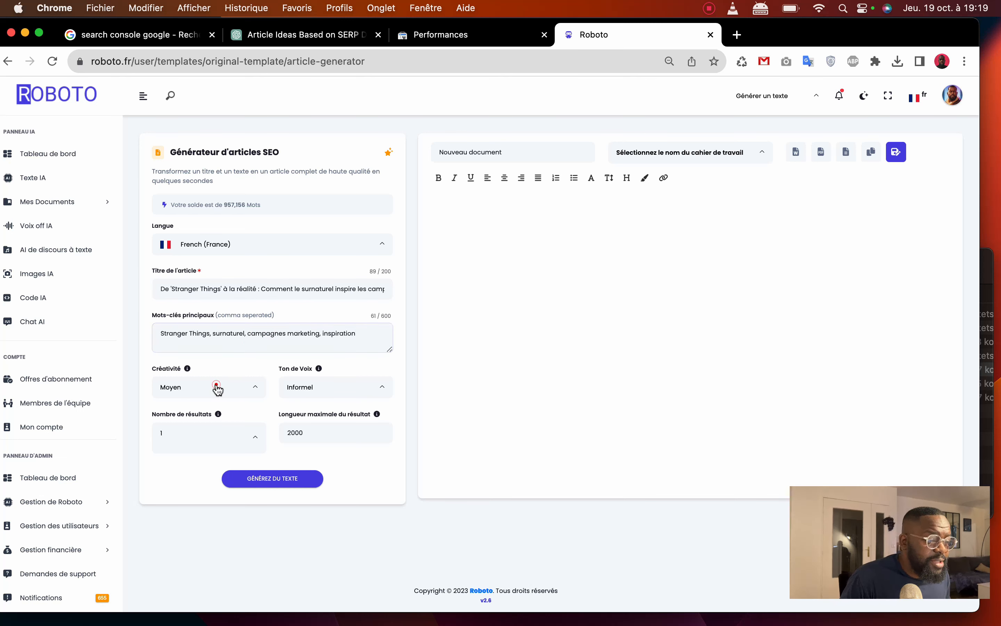
{"action": "left_click", "coordinate": [189, 448]}
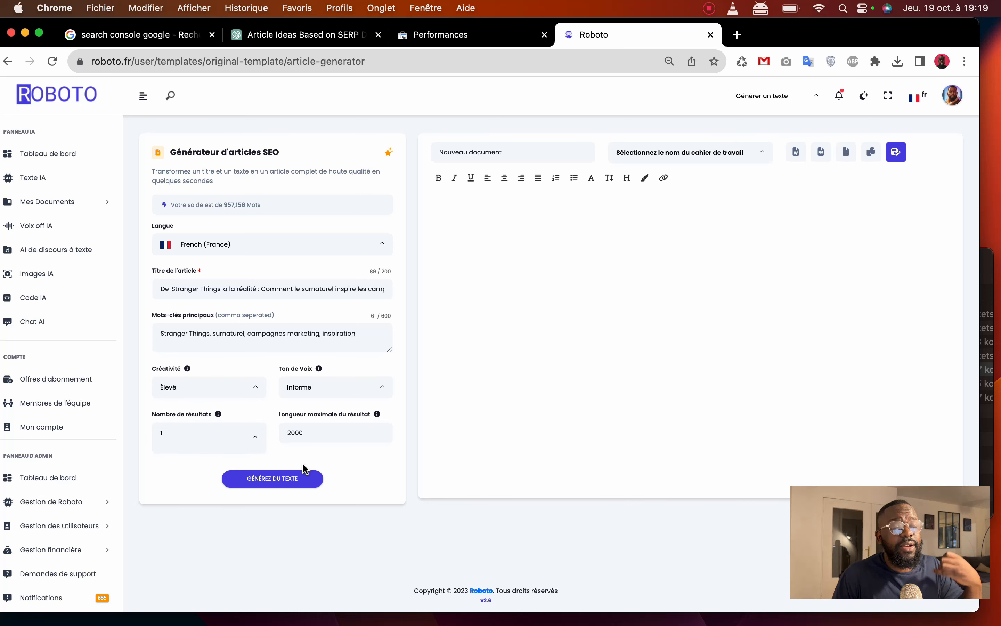
{"action": "left_click", "coordinate": [295, 476]}
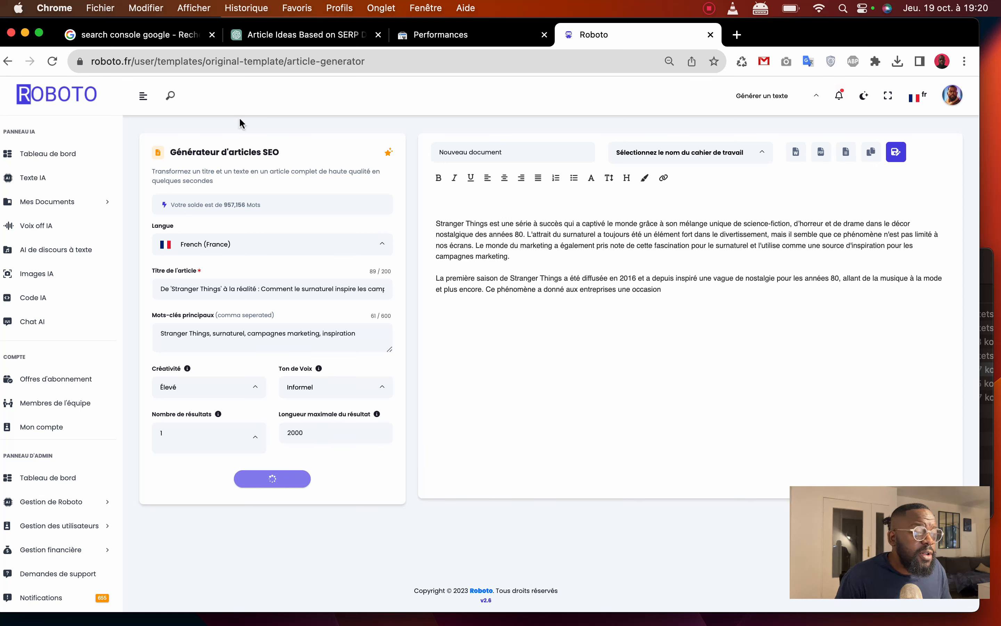
- Switch to the Google search page and search for "generateur de texte gratuit"
{"action": "left_click", "coordinate": [155, 35]}
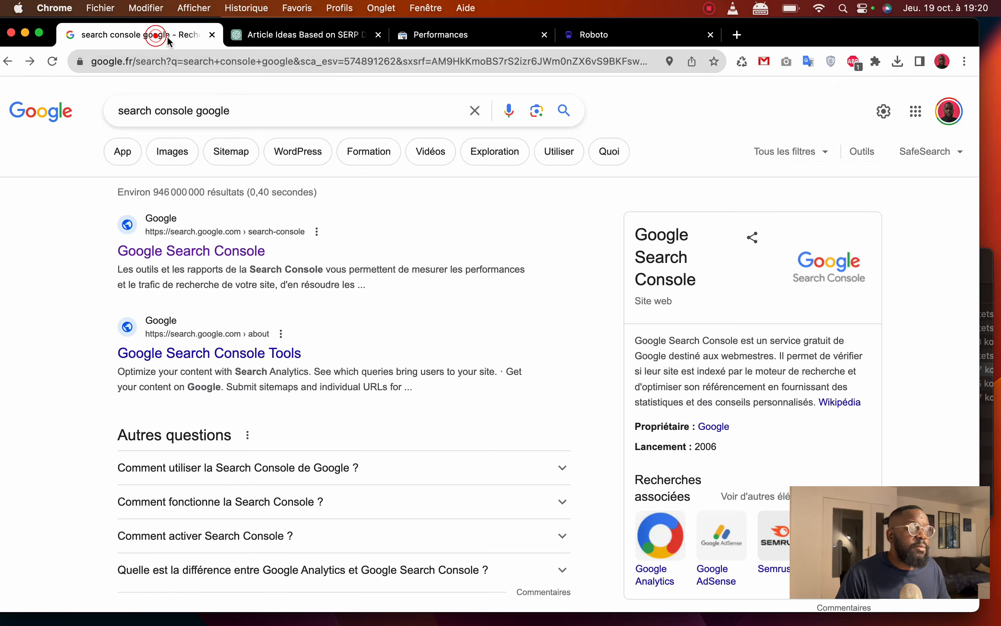
{"action": "triple_click", "coordinate": [251, 119]}
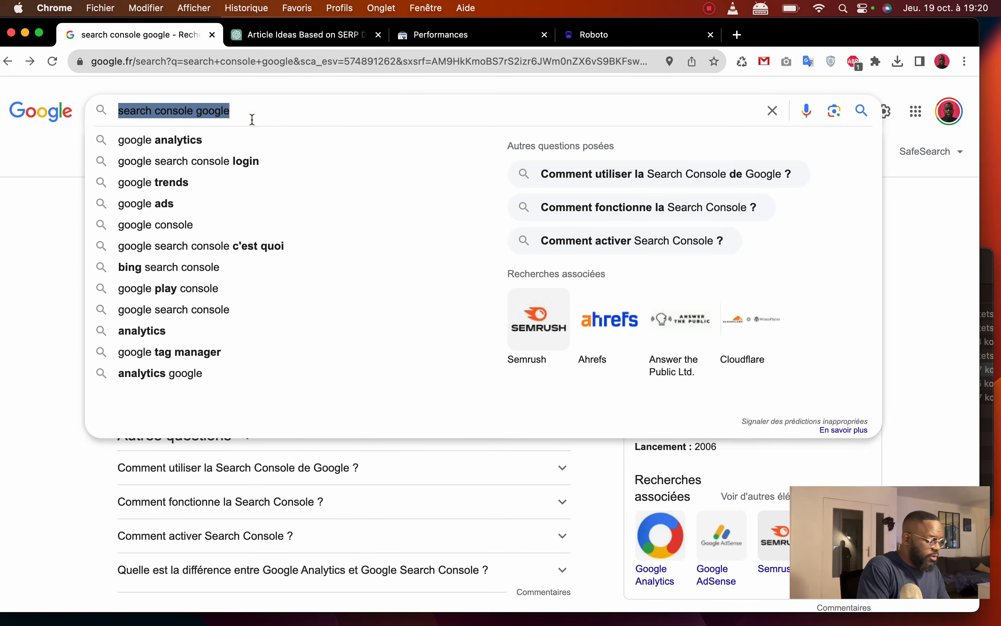
{"action": "type", "text": "genr"}
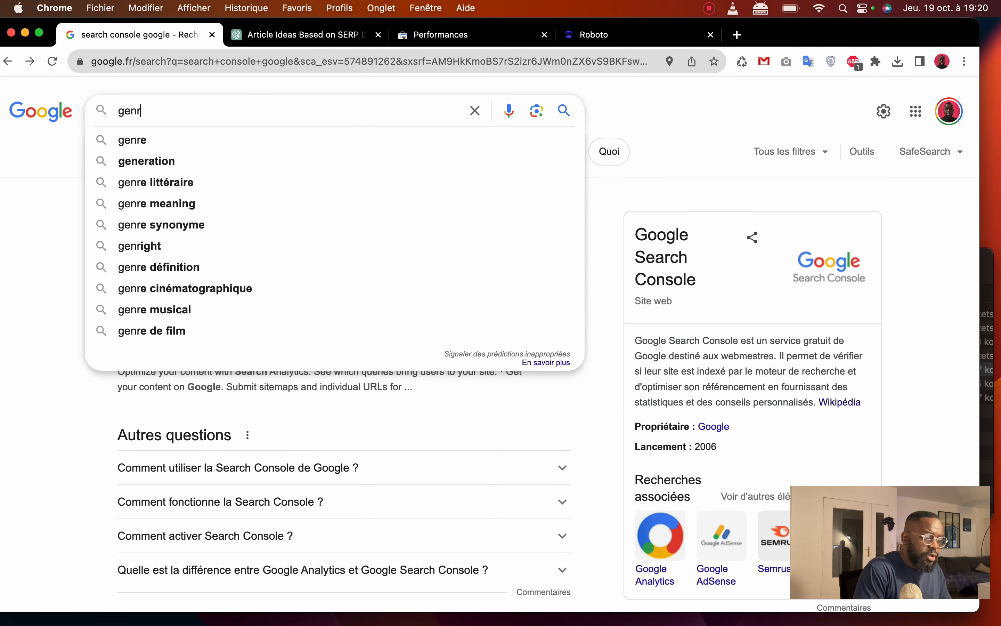
{"action": "key", "text": "BackSpace"}
{"action": "type", "text": "erateur de texte"}
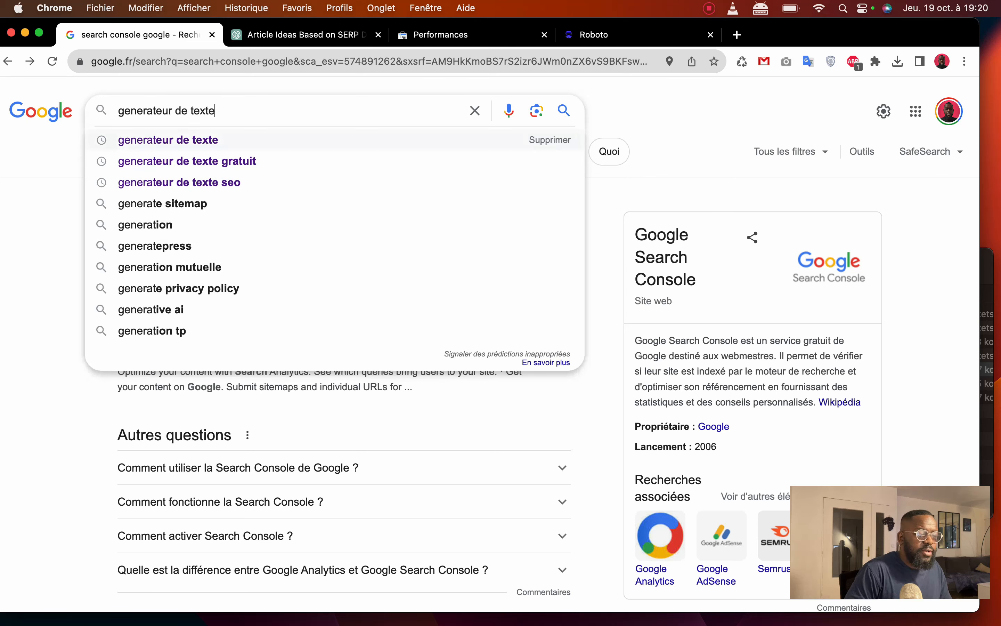
{"action": "key", "text": "Down"}
{"action": "key", "text": "Return"}
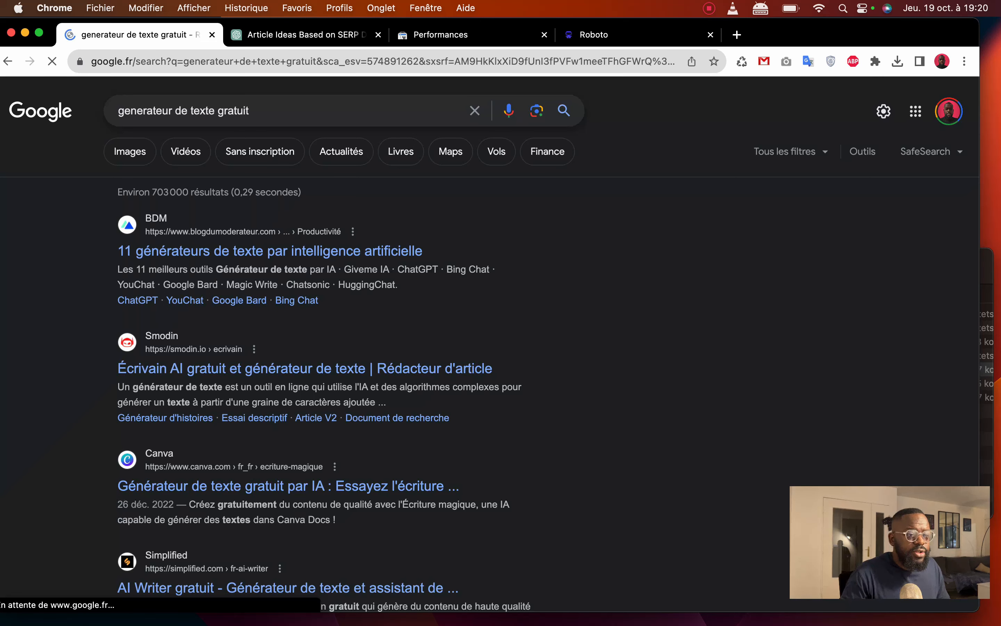
- Look through the Google results to find where the Roboto.fr listing ranks
{"action": "scroll", "coordinate": [256, 221], "scroll_direction": "down", "scroll_amount": 2}
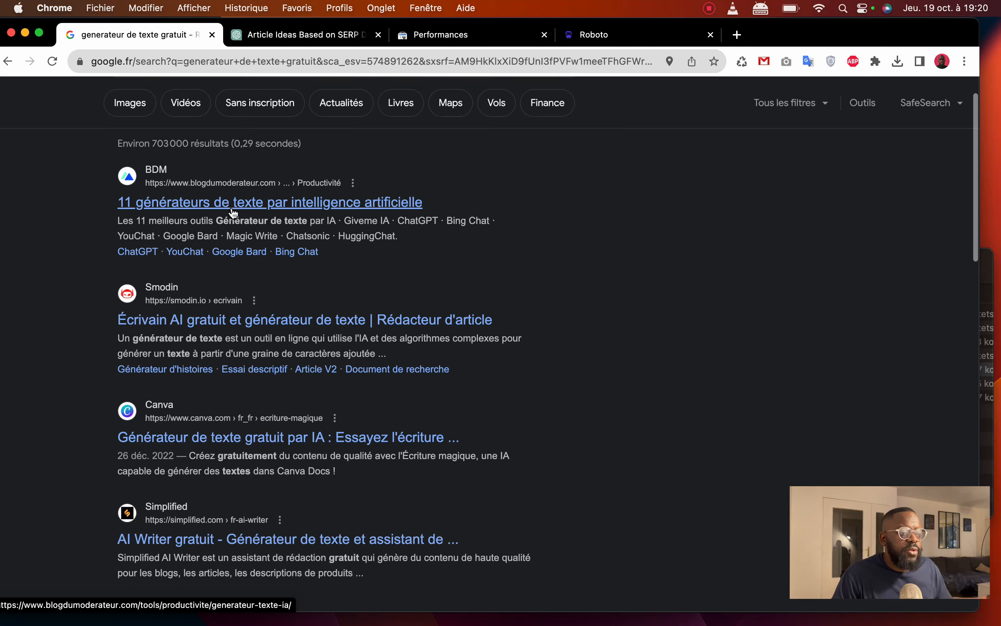
{"action": "scroll", "coordinate": [238, 215], "scroll_direction": "down", "scroll_amount": 3}
{"action": "scroll", "coordinate": [231, 213], "scroll_direction": "down", "scroll_amount": 10}
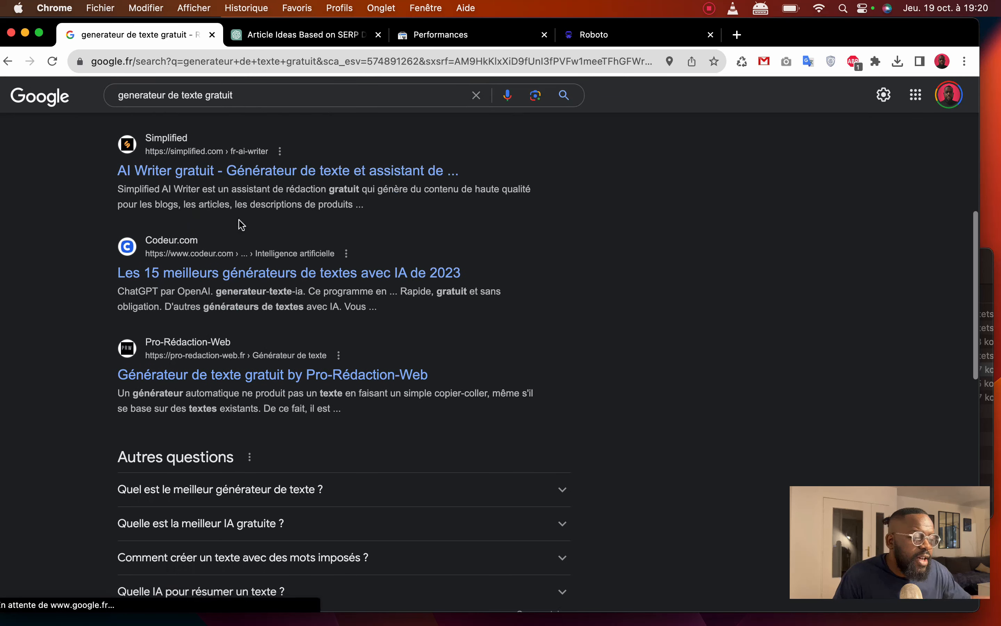
{"action": "scroll", "coordinate": [248, 223], "scroll_direction": "down", "scroll_amount": 17}
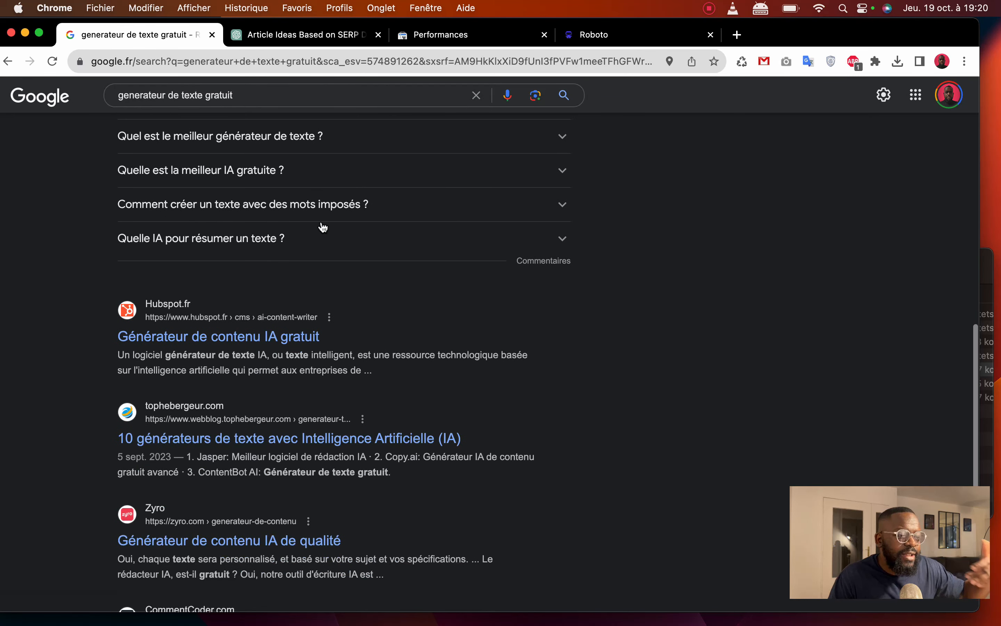
{"action": "scroll", "coordinate": [324, 225], "scroll_direction": "down", "scroll_amount": 18}
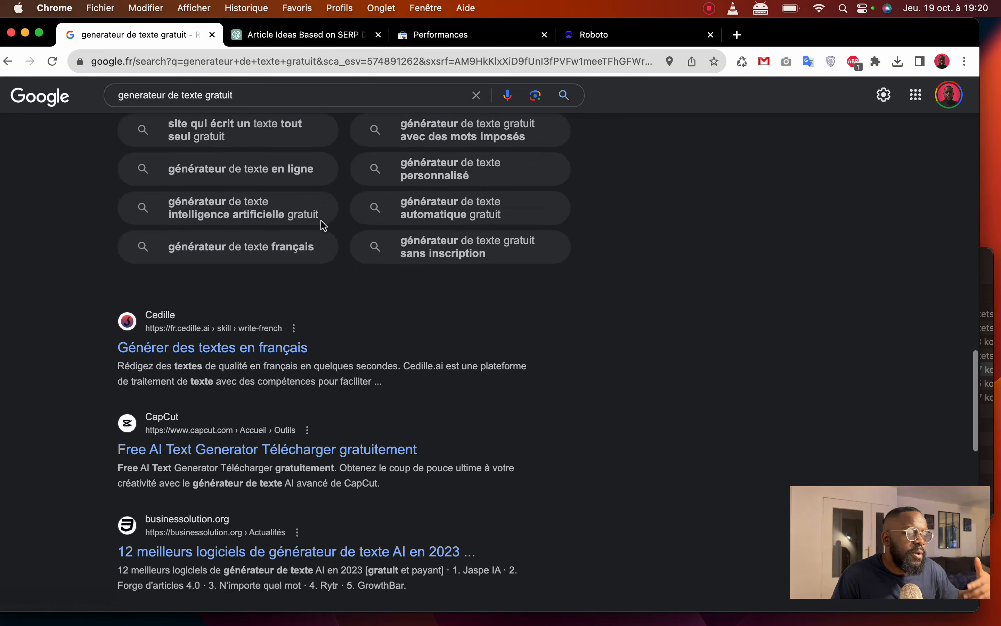
{"action": "scroll", "coordinate": [323, 226], "scroll_direction": "down", "scroll_amount": 11}
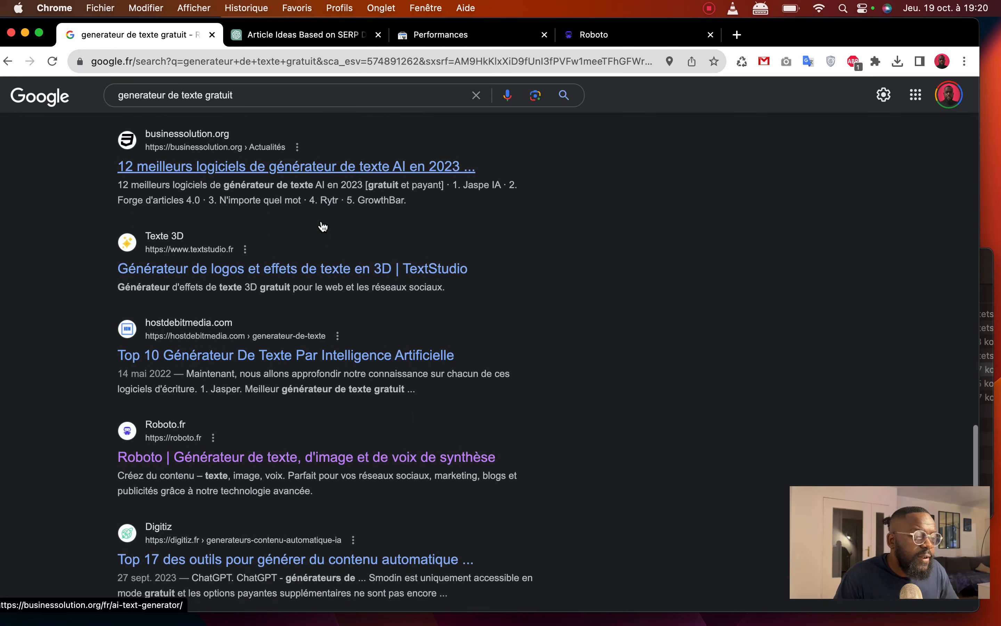
{"action": "scroll", "coordinate": [320, 225], "scroll_direction": "down", "scroll_amount": 1}
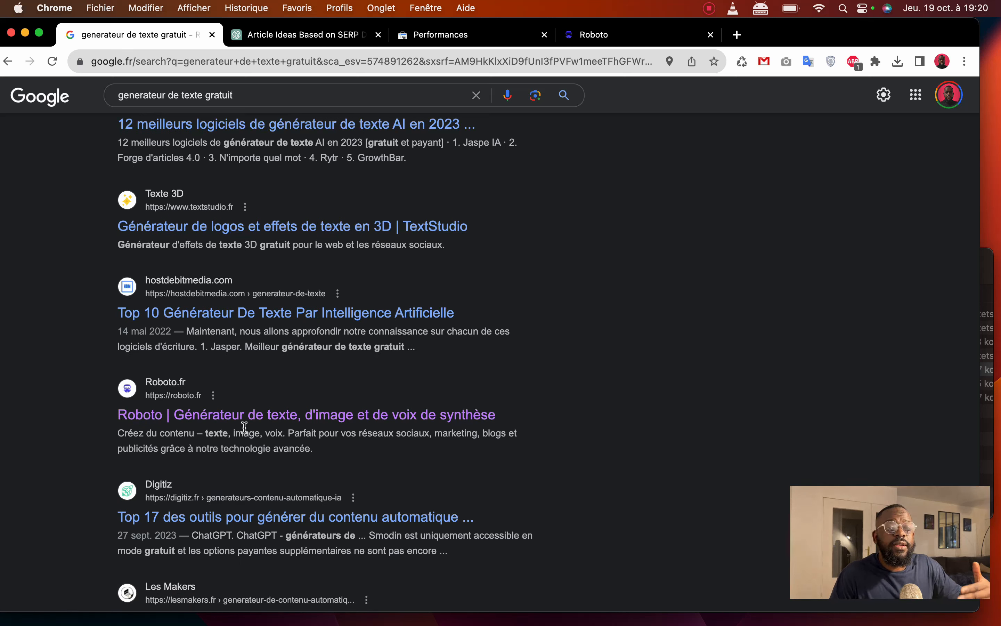
- Go back to the first Google results and examine the top-ranked competitors and the estimated number of results
{"action": "scroll", "coordinate": [245, 431], "scroll_direction": "up", "scroll_amount": 20}
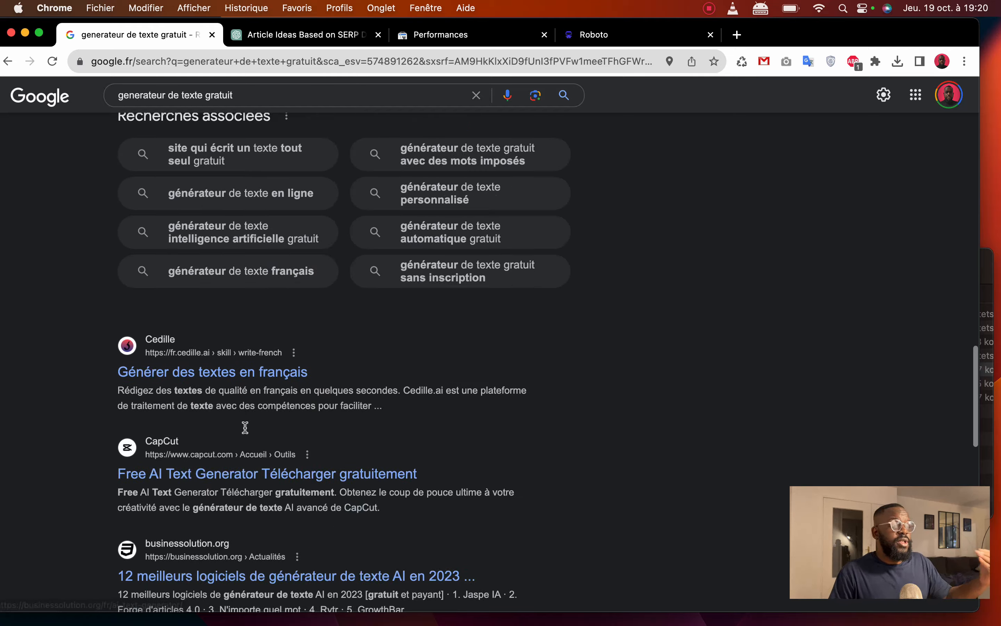
{"action": "scroll", "coordinate": [246, 417], "scroll_direction": "up", "scroll_amount": 15}
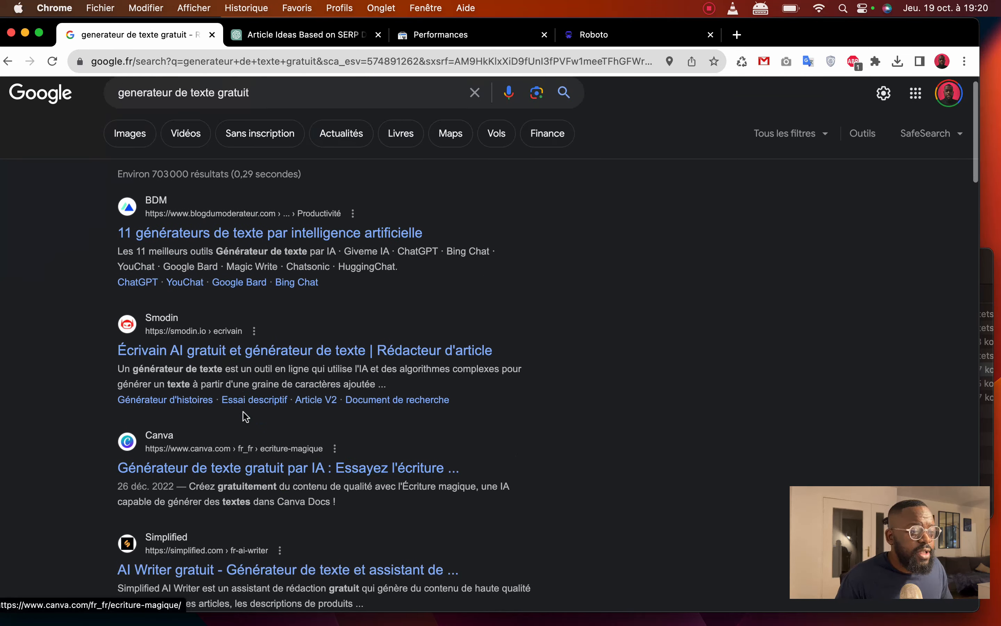
{"action": "scroll", "coordinate": [246, 417], "scroll_direction": "down", "scroll_amount": 13}
{"action": "scroll", "coordinate": [246, 417], "scroll_direction": "up", "scroll_amount": 2}
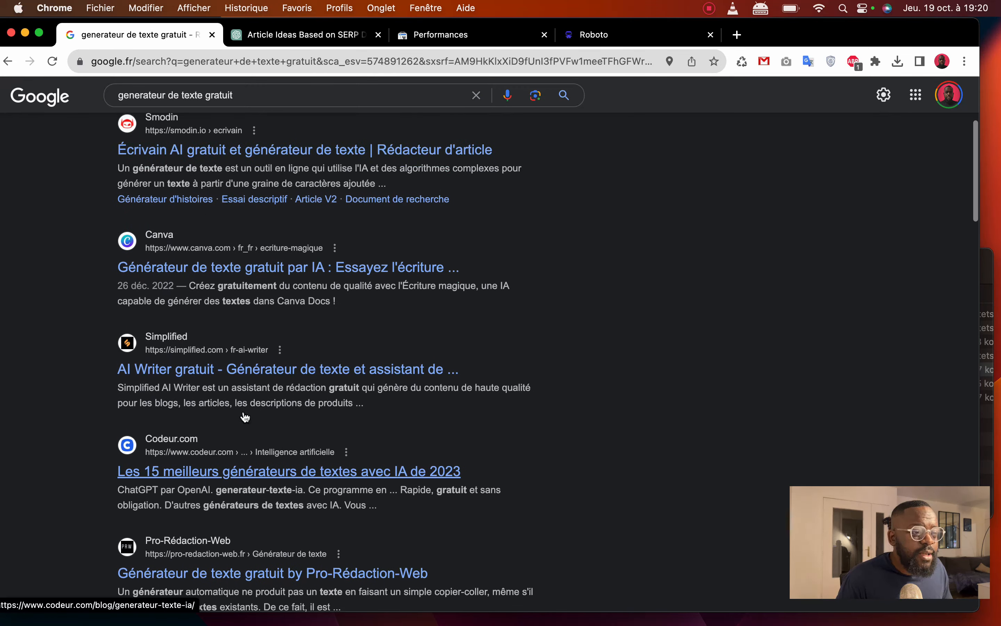
{"action": "scroll", "coordinate": [246, 417], "scroll_direction": "down", "scroll_amount": 12}
{"action": "scroll", "coordinate": [245, 413], "scroll_direction": "up", "scroll_amount": 16}
{"action": "scroll", "coordinate": [244, 412], "scroll_direction": "down", "scroll_amount": 1}
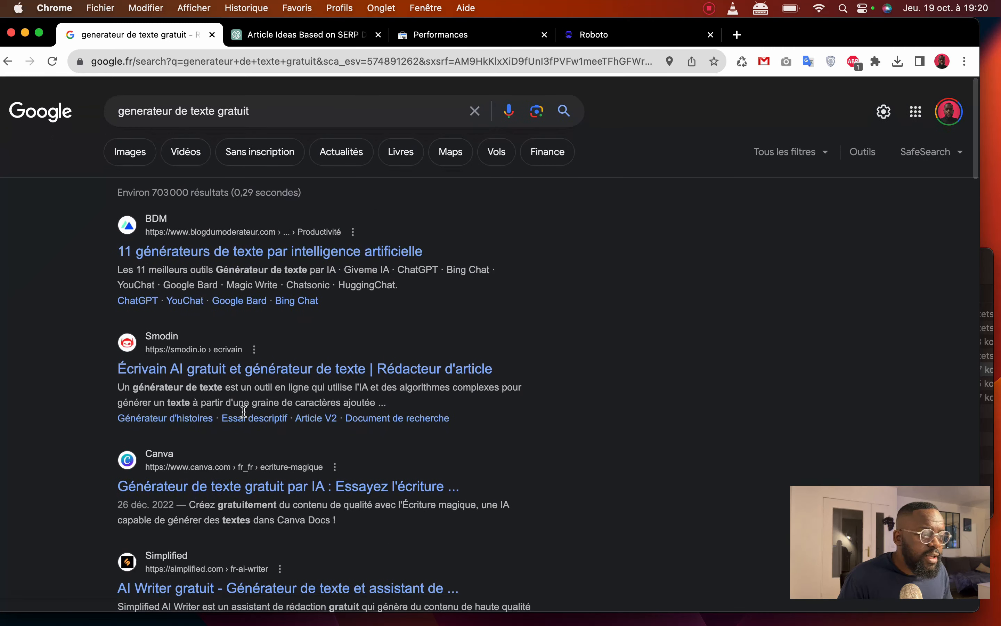
{"action": "scroll", "coordinate": [241, 404], "scroll_direction": "right", "scroll_amount": 1}
{"action": "left_click_drag", "start_coordinate": [150, 192], "coordinate": [181, 191]}
{"action": "left_click", "coordinate": [146, 190]}
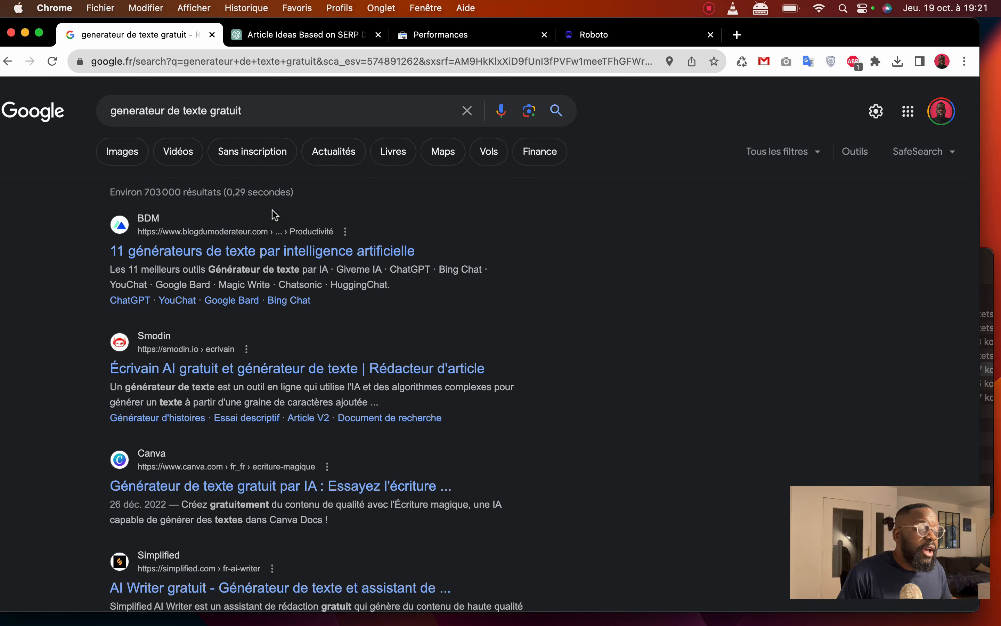
- Compare the competing listings above and below Roboto.fr across the full list of search results
{"action": "scroll", "coordinate": [272, 245], "scroll_direction": "down", "scroll_amount": 10}
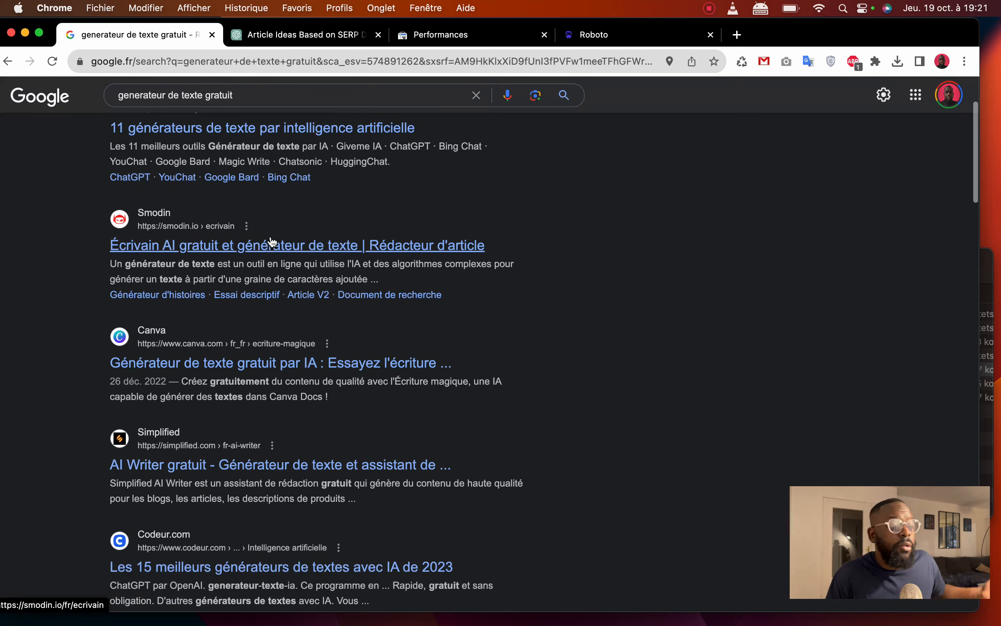
{"action": "scroll", "coordinate": [270, 233], "scroll_direction": "down", "scroll_amount": 15}
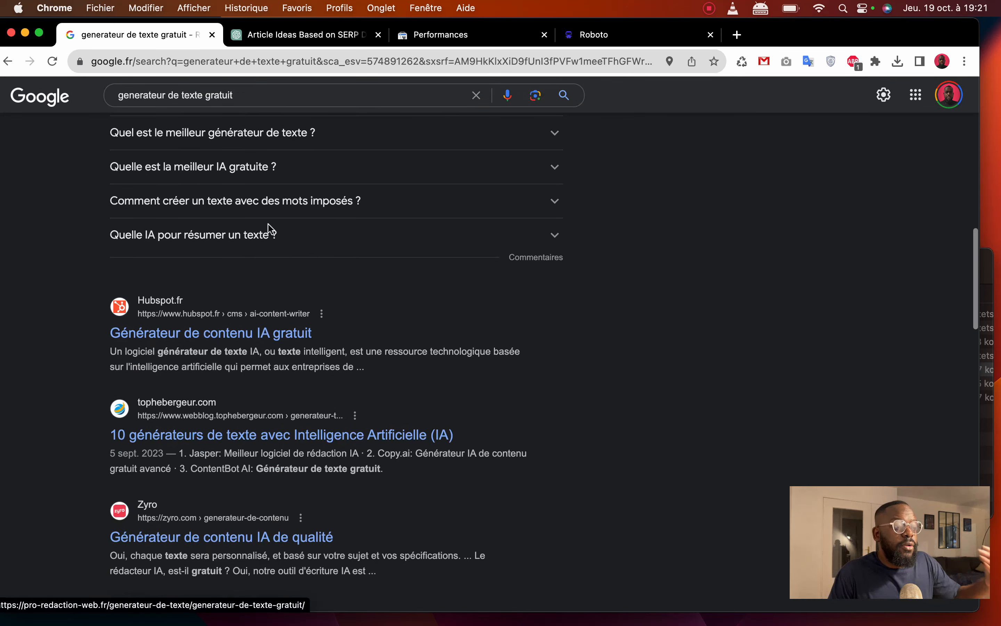
{"action": "scroll", "coordinate": [266, 226], "scroll_direction": "down", "scroll_amount": 10}
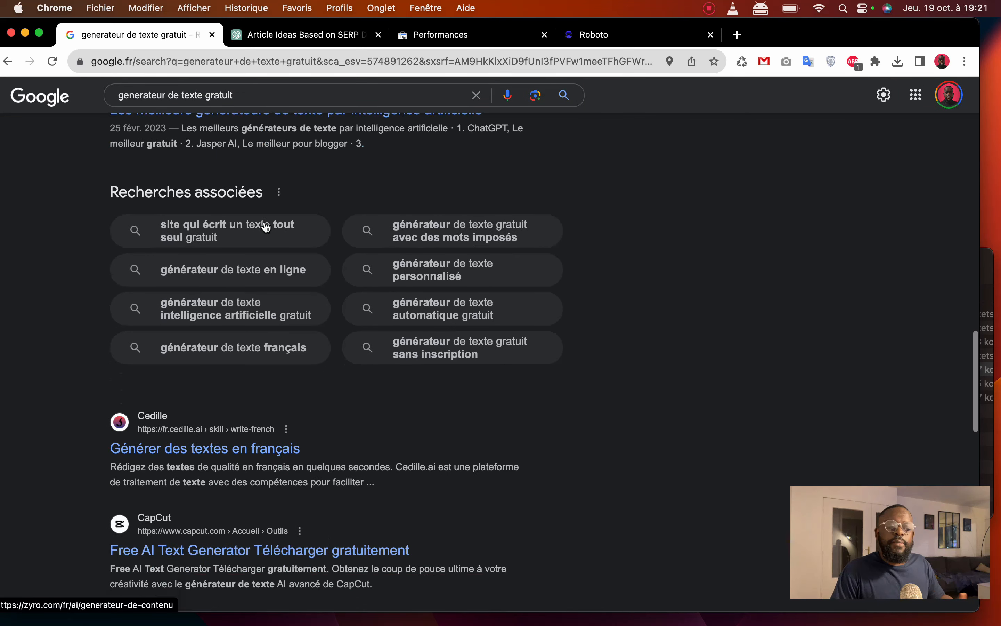
{"action": "scroll", "coordinate": [269, 215], "scroll_direction": "down", "scroll_amount": 3}
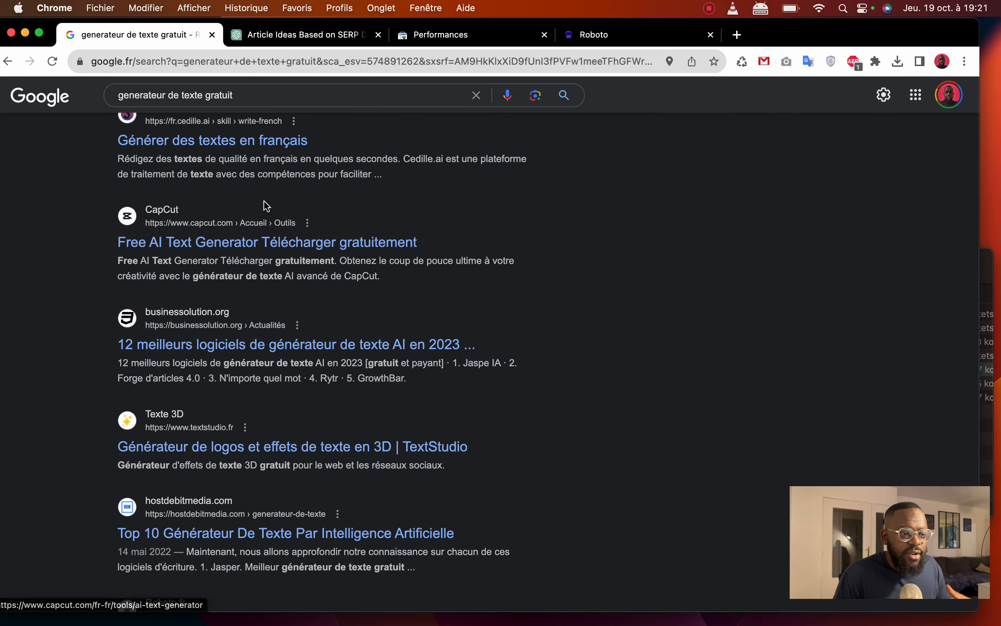
{"action": "scroll", "coordinate": [265, 210], "scroll_direction": "down", "scroll_amount": 7}
{"action": "scroll", "coordinate": [266, 207], "scroll_direction": "down", "scroll_amount": 8}
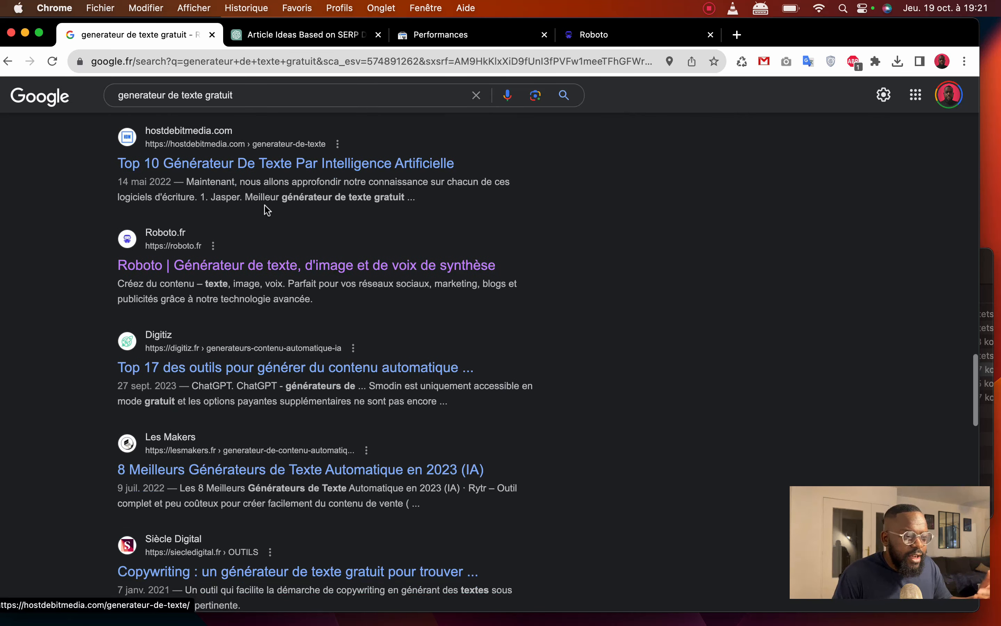
{"action": "scroll", "coordinate": [285, 210], "scroll_direction": "down", "scroll_amount": 7}
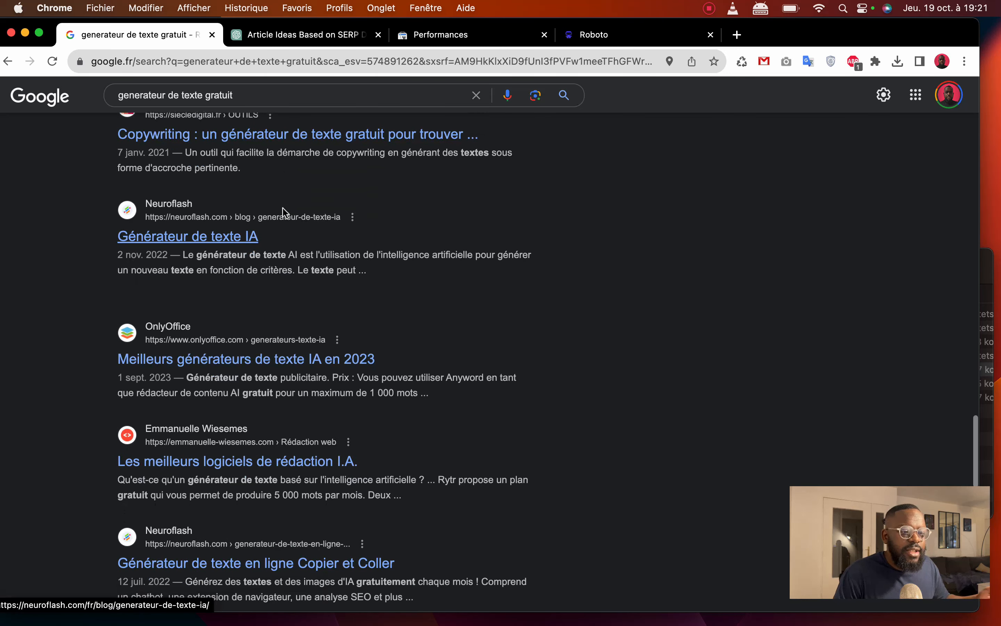
{"action": "scroll", "coordinate": [281, 212], "scroll_direction": "down", "scroll_amount": 4}
{"action": "scroll", "coordinate": [280, 212], "scroll_direction": "down", "scroll_amount": 7}
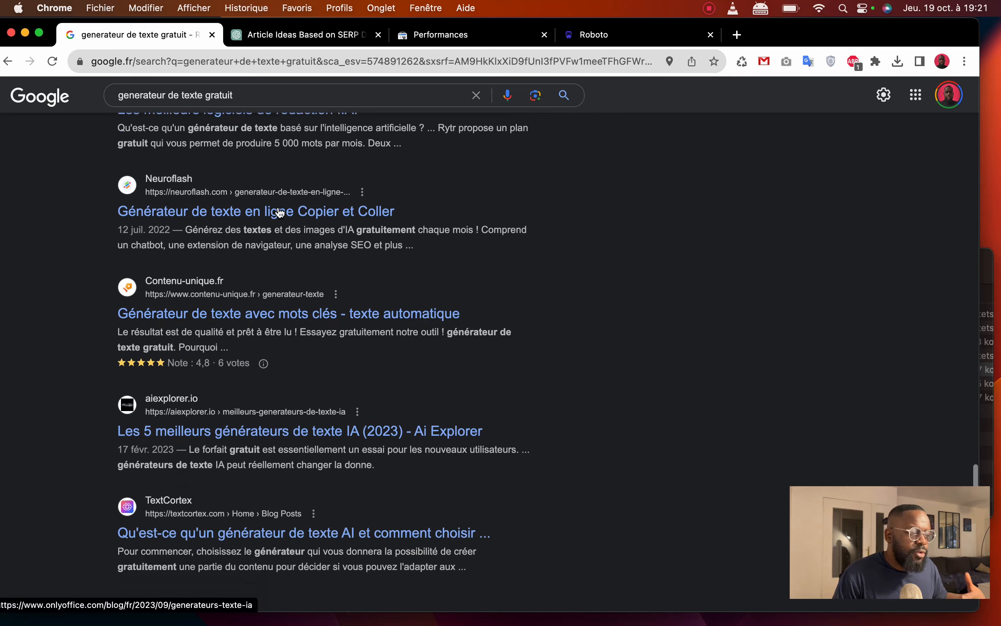
{"action": "scroll", "coordinate": [271, 204], "scroll_direction": "up", "scroll_amount": 13}
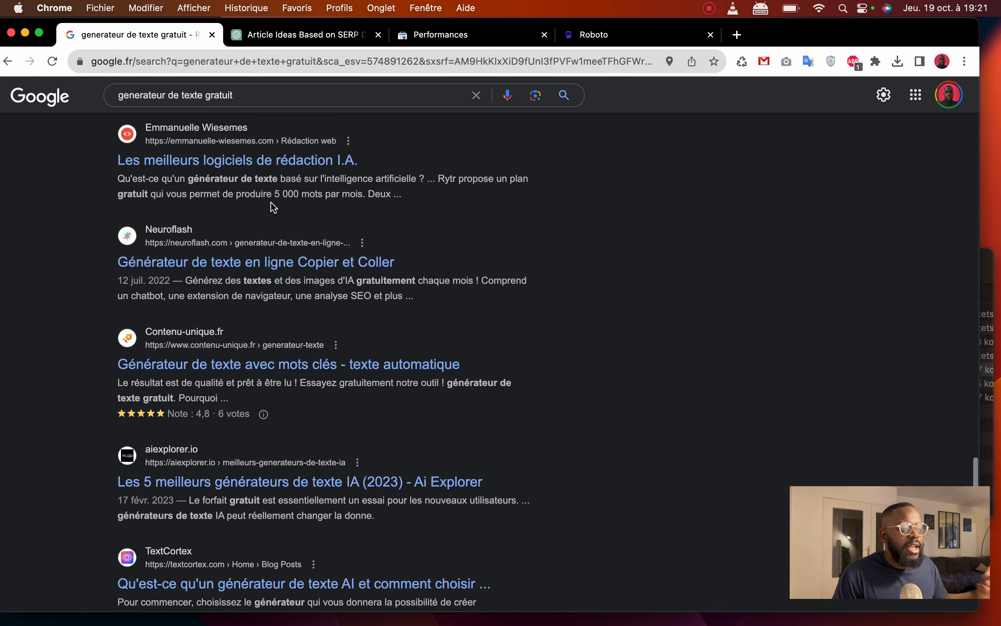
{"action": "scroll", "coordinate": [269, 204], "scroll_direction": "up", "scroll_amount": 7}
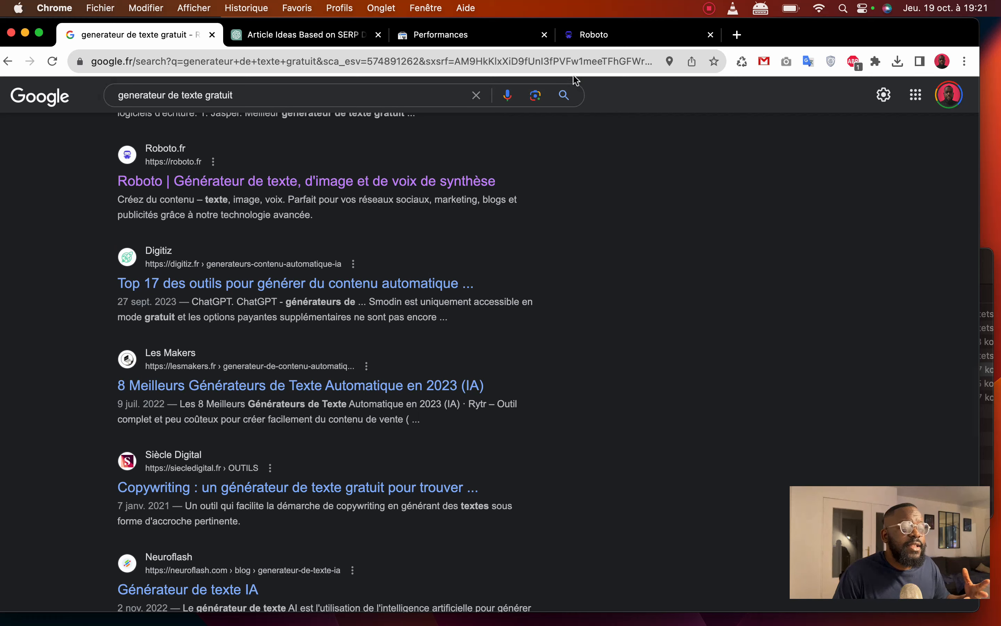
- Return to Roboto and read the generated 'Stranger Things' article from its introduction to its conclusion
{"action": "left_click", "coordinate": [592, 35]}
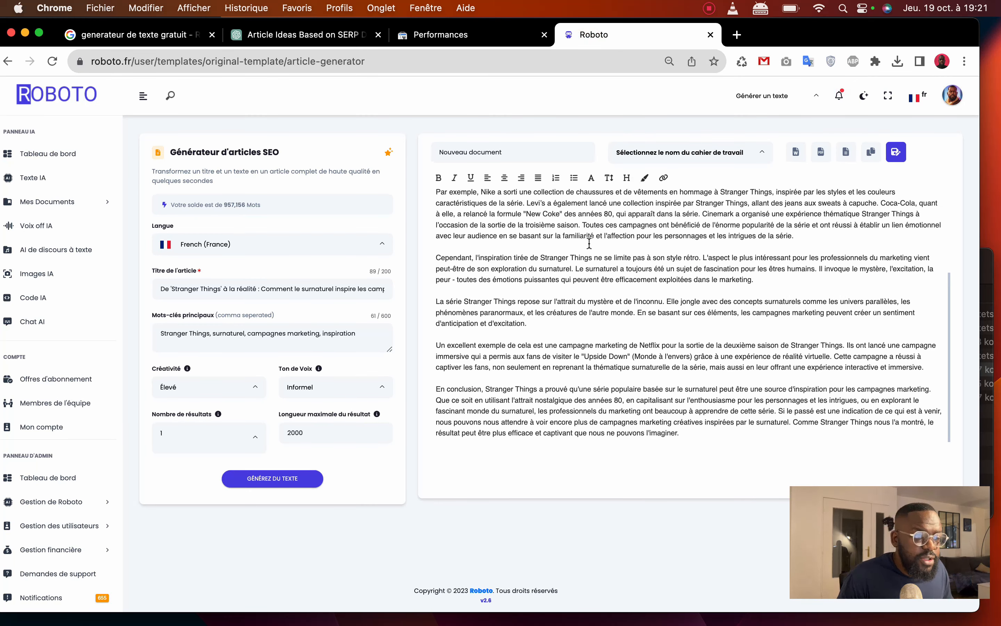
{"action": "scroll", "coordinate": [589, 244], "scroll_direction": "up", "scroll_amount": 5}
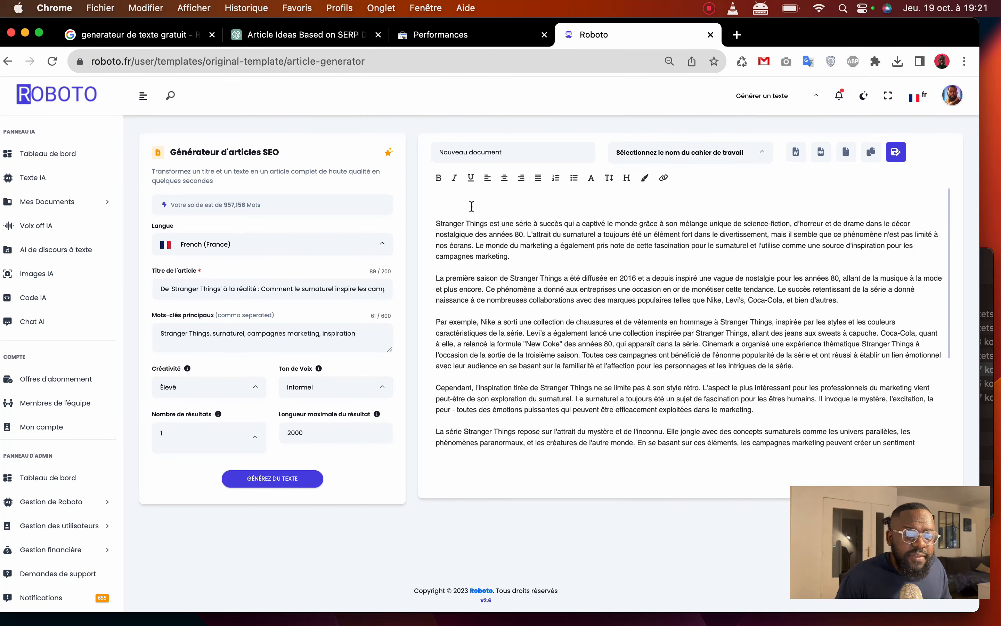
{"action": "scroll", "coordinate": [468, 225], "scroll_direction": "down", "scroll_amount": 3}
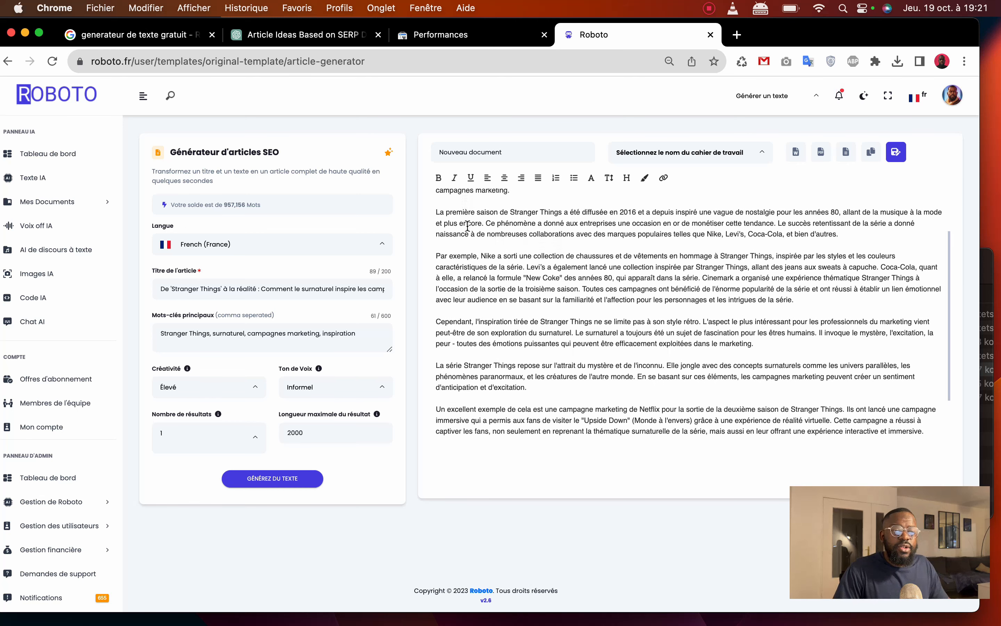
{"action": "scroll", "coordinate": [468, 224], "scroll_direction": "down", "scroll_amount": 2}
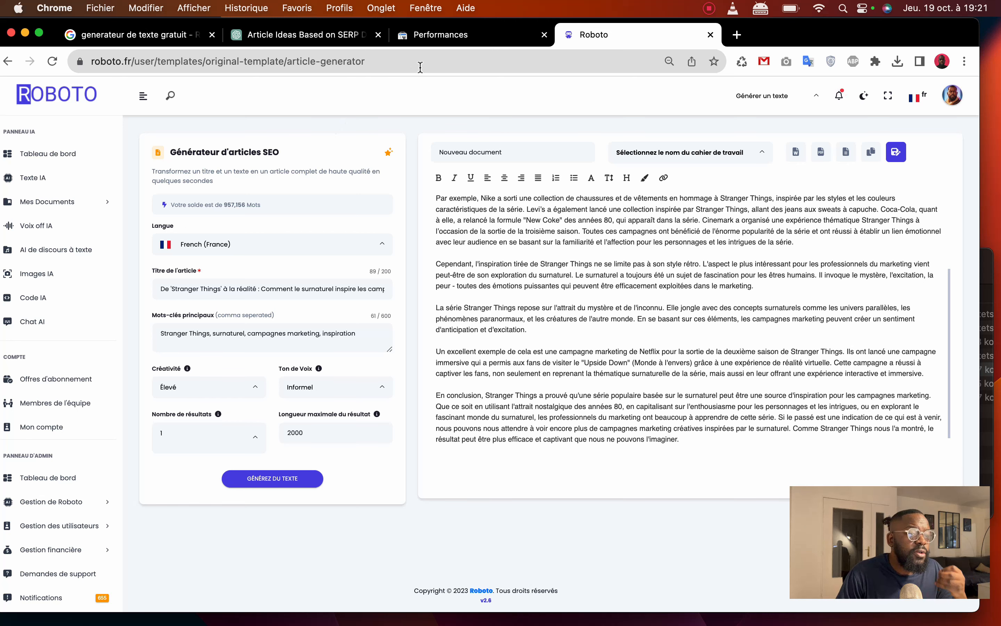
- Switch to Search Console and display the export formats available for the Performances pages report
{"action": "left_click", "coordinate": [437, 34]}
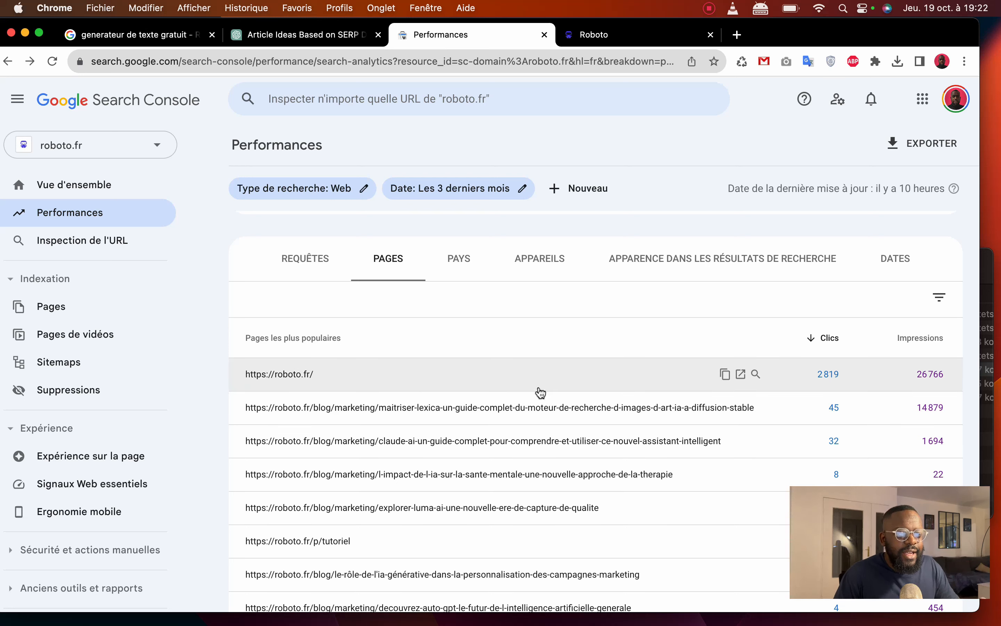
{"action": "left_click", "coordinate": [917, 144]}
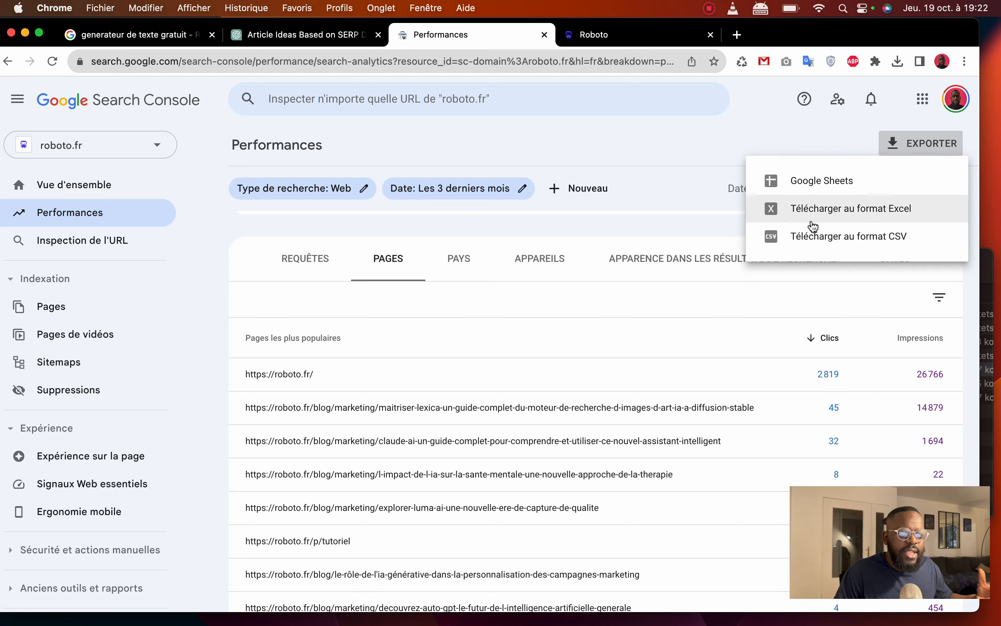
- Switch to the ChatGPT article ideas conversation and review the opening prompt sent with Pages.csv
{"action": "left_click", "coordinate": [322, 33]}
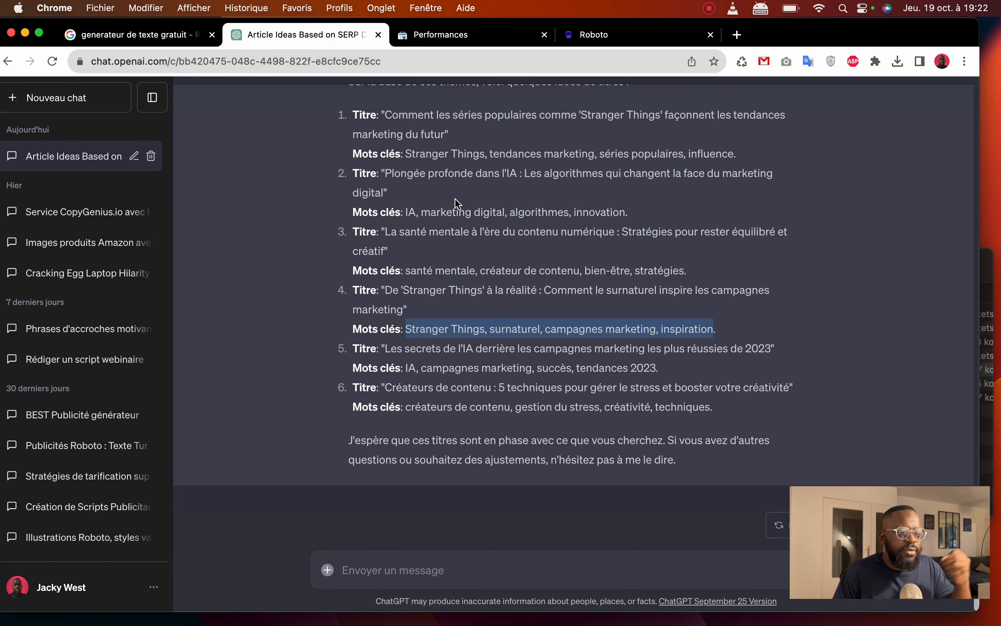
{"action": "scroll", "coordinate": [454, 204], "scroll_direction": "up", "scroll_amount": 10}
{"action": "scroll", "coordinate": [471, 224], "scroll_direction": "up", "scroll_amount": 5}
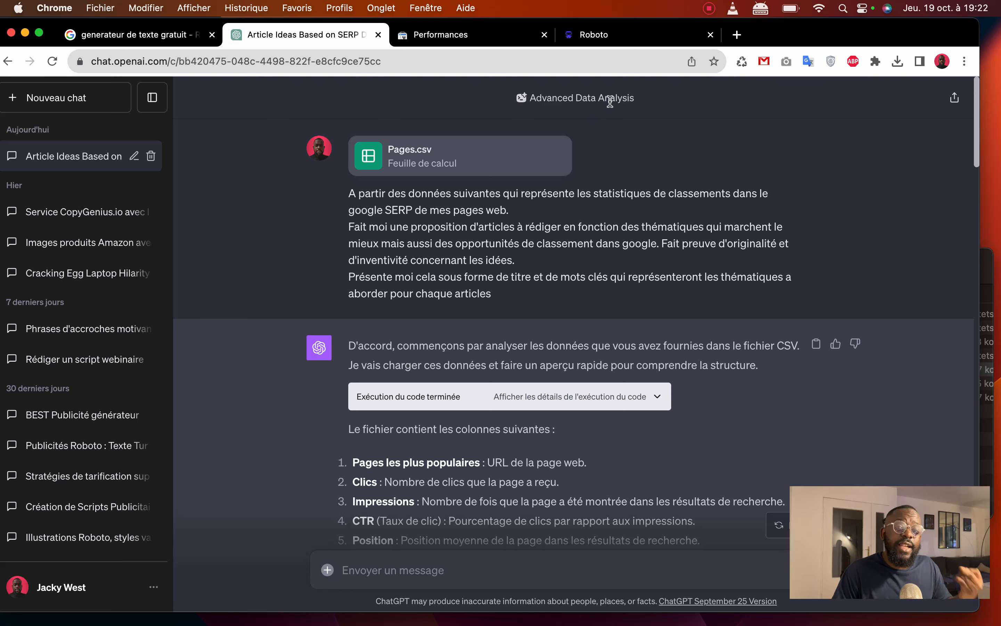
{"action": "scroll", "coordinate": [538, 137], "scroll_direction": "down", "scroll_amount": 1}
{"action": "scroll", "coordinate": [469, 168], "scroll_direction": "up", "scroll_amount": 1}
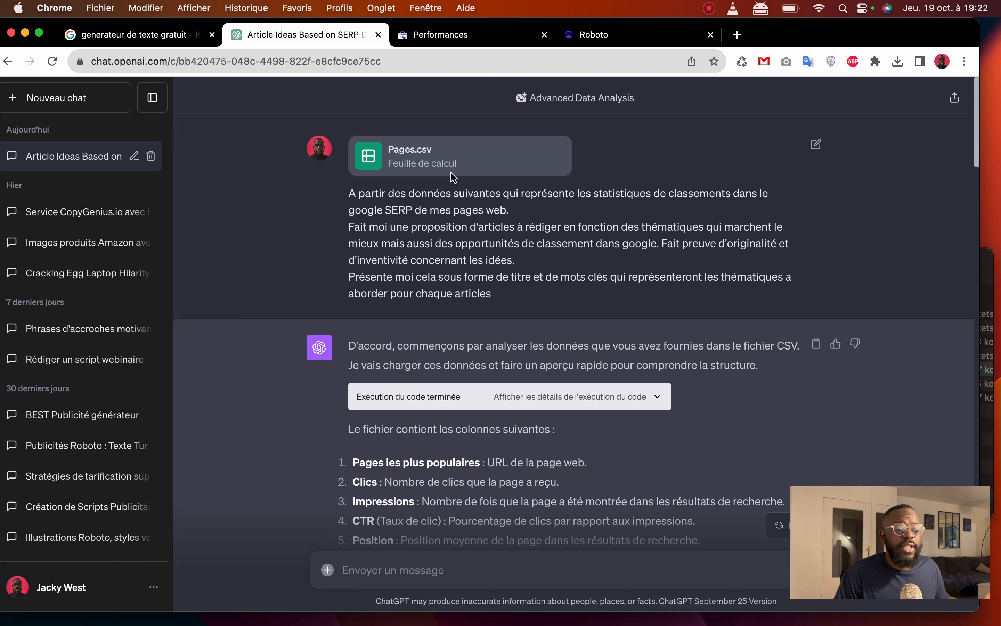
{"action": "scroll", "coordinate": [450, 172], "scroll_direction": "down", "scroll_amount": 3}
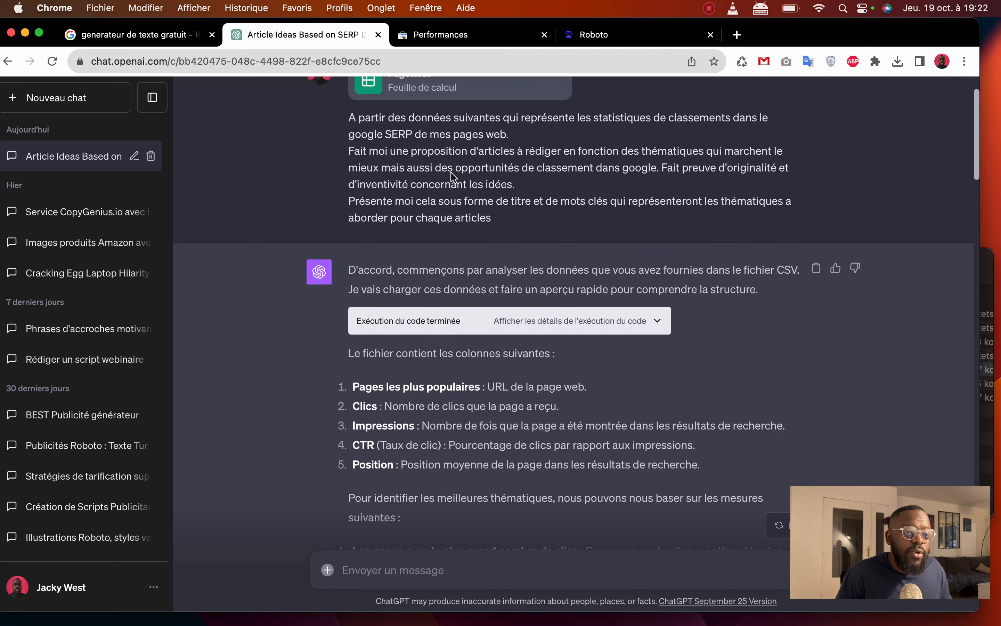
{"action": "scroll", "coordinate": [451, 172], "scroll_direction": "up", "scroll_amount": 1}
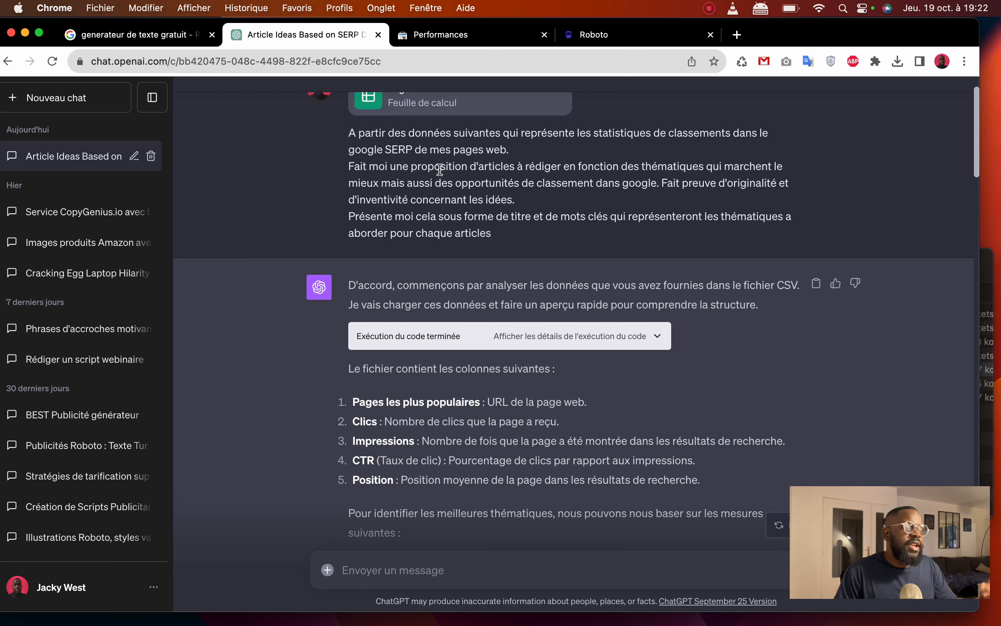
- Review ChatGPT's analysis of the page data and highlight its first list of article titles and keywords
{"action": "scroll", "coordinate": [439, 170], "scroll_direction": "down", "scroll_amount": 10}
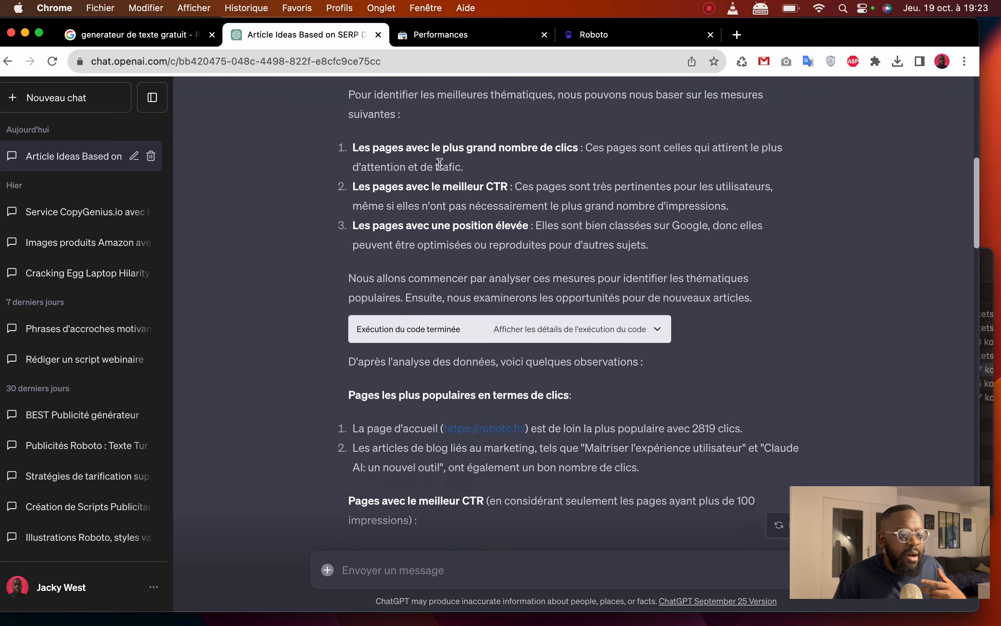
{"action": "scroll", "coordinate": [439, 163], "scroll_direction": "down", "scroll_amount": 10}
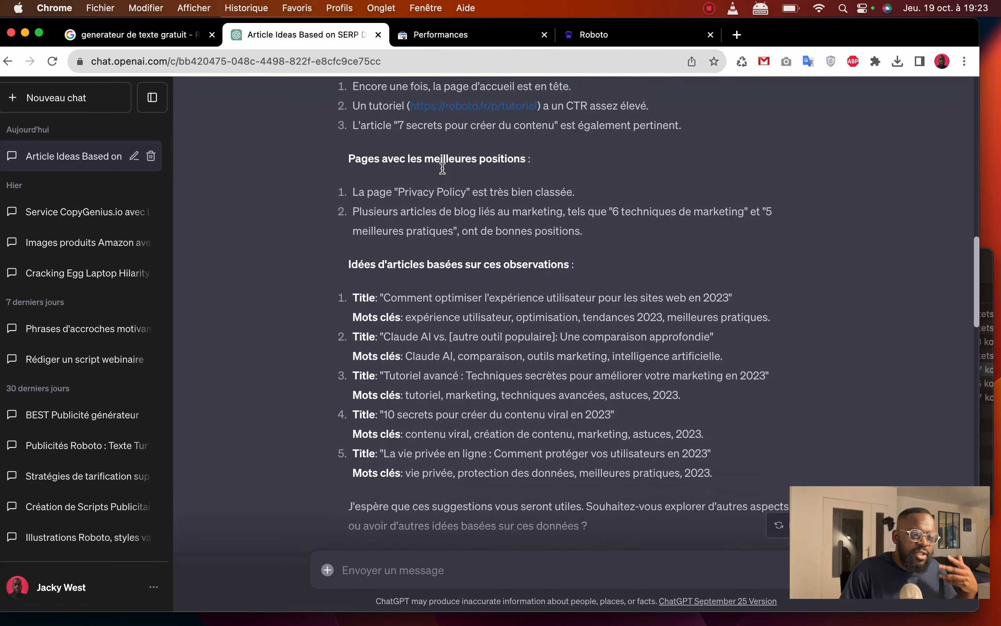
{"action": "scroll", "coordinate": [442, 169], "scroll_direction": "down", "scroll_amount": 3}
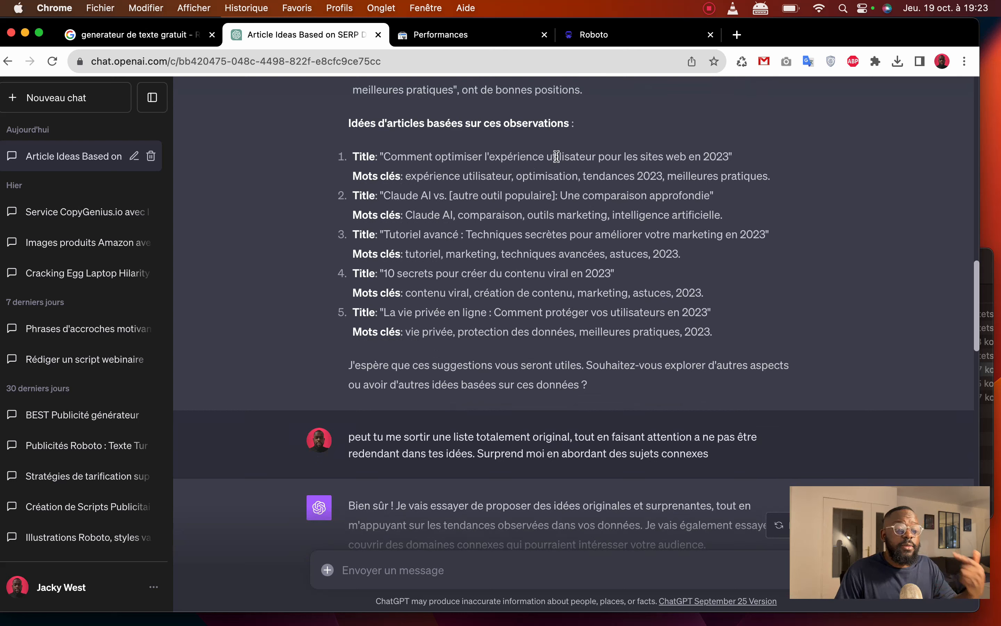
{"action": "left_click_drag", "start_coordinate": [350, 156], "coordinate": [766, 331]}
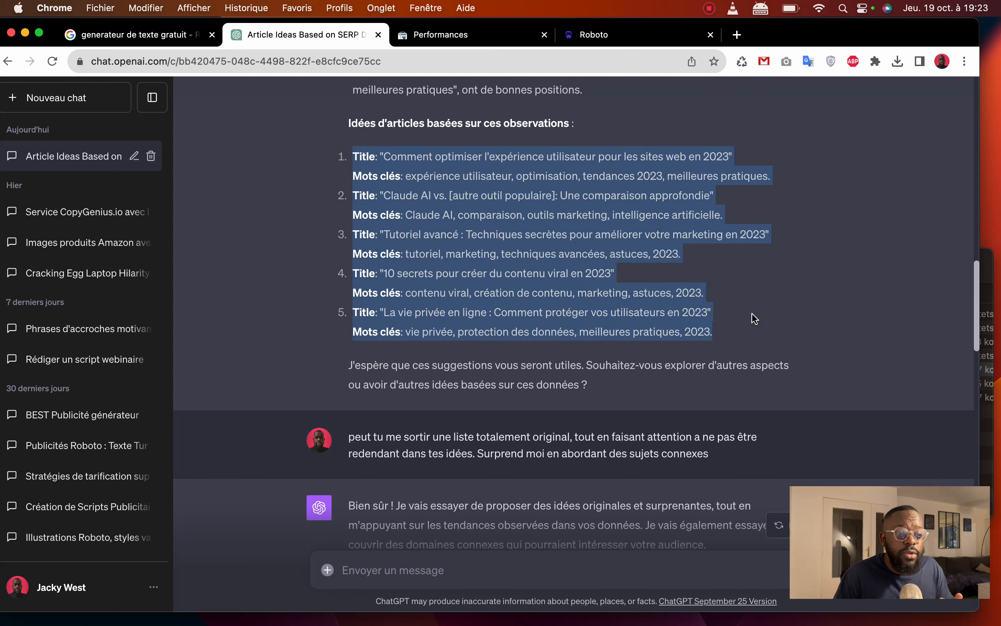
- Review the follow-up requests for original ideas and for titles based on the best-ranked pages, along with ChatGPT's resulting title lists
{"action": "scroll", "coordinate": [739, 301], "scroll_direction": "down", "scroll_amount": 3}
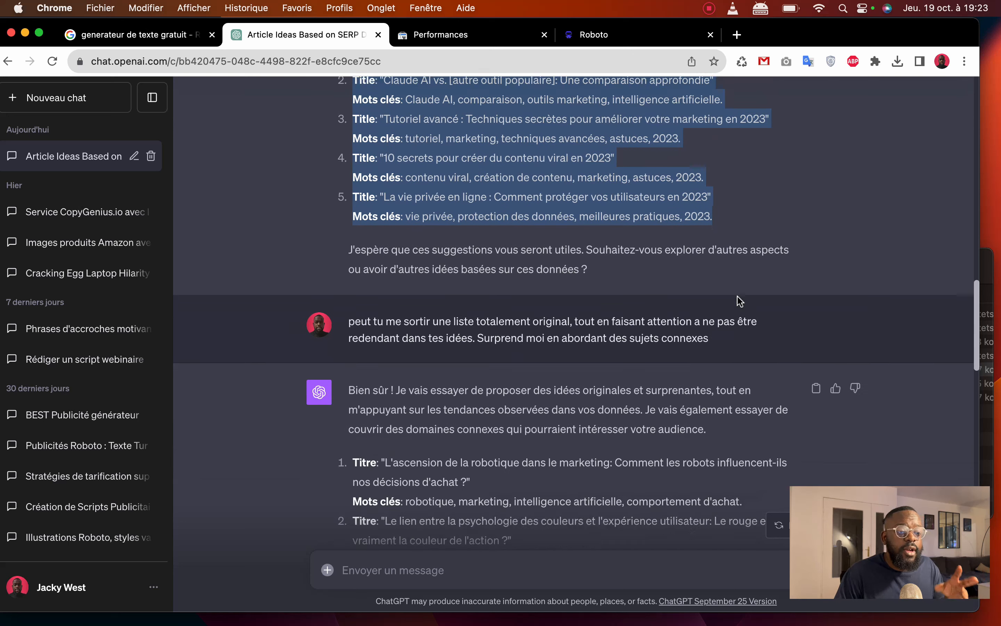
{"action": "scroll", "coordinate": [740, 301], "scroll_direction": "down", "scroll_amount": 1}
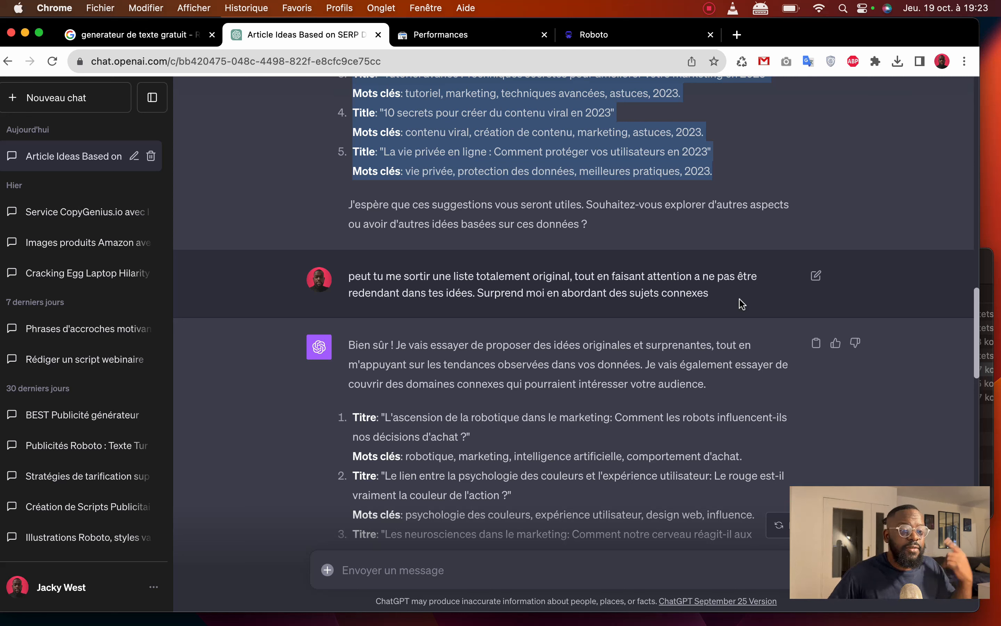
{"action": "scroll", "coordinate": [741, 304], "scroll_direction": "down", "scroll_amount": 7}
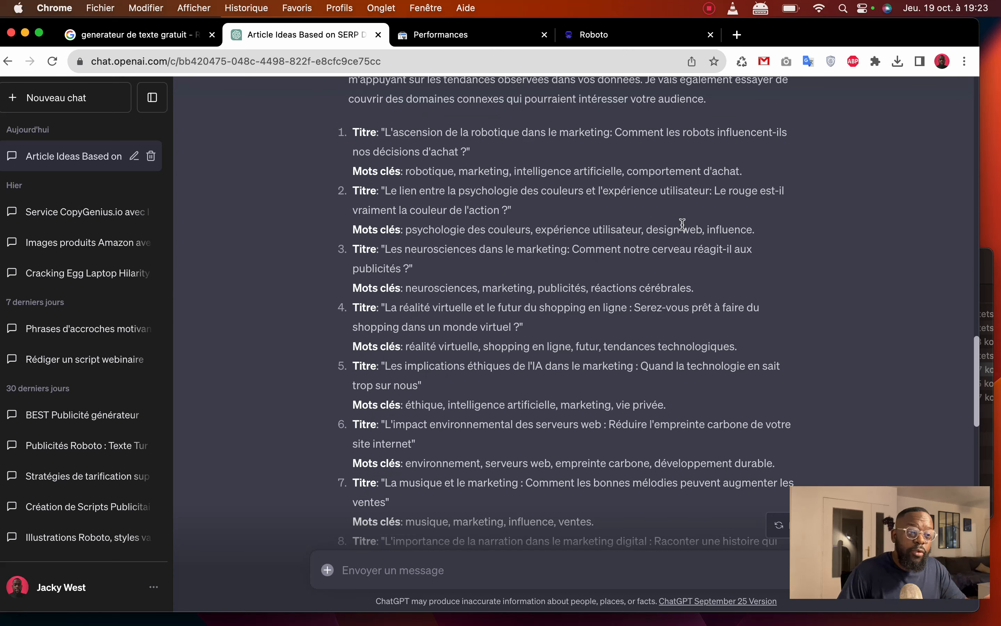
{"action": "scroll", "coordinate": [683, 220], "scroll_direction": "down", "scroll_amount": 6}
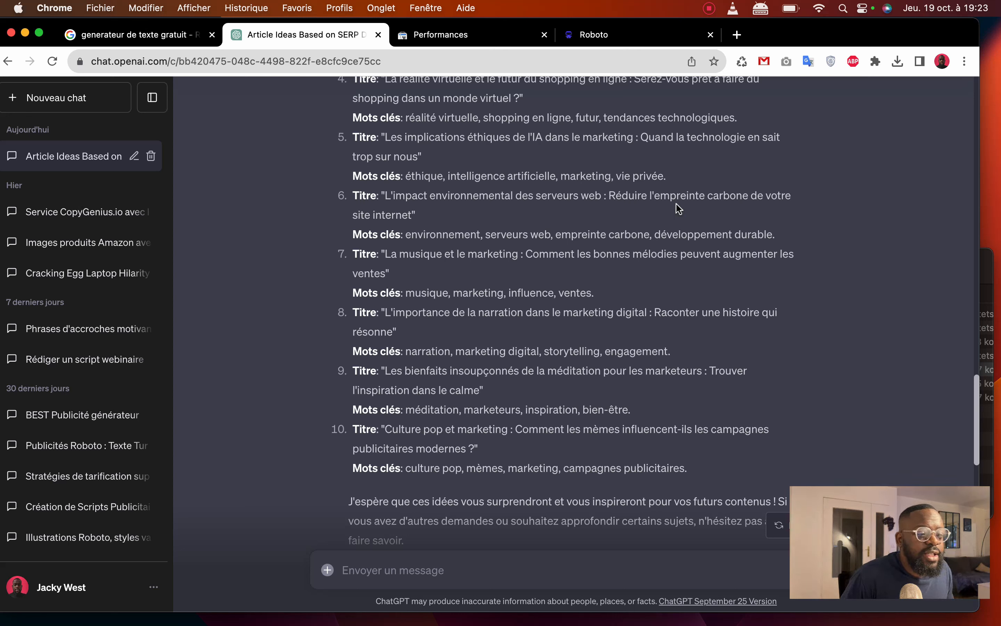
{"action": "scroll", "coordinate": [674, 205], "scroll_direction": "down", "scroll_amount": 3}
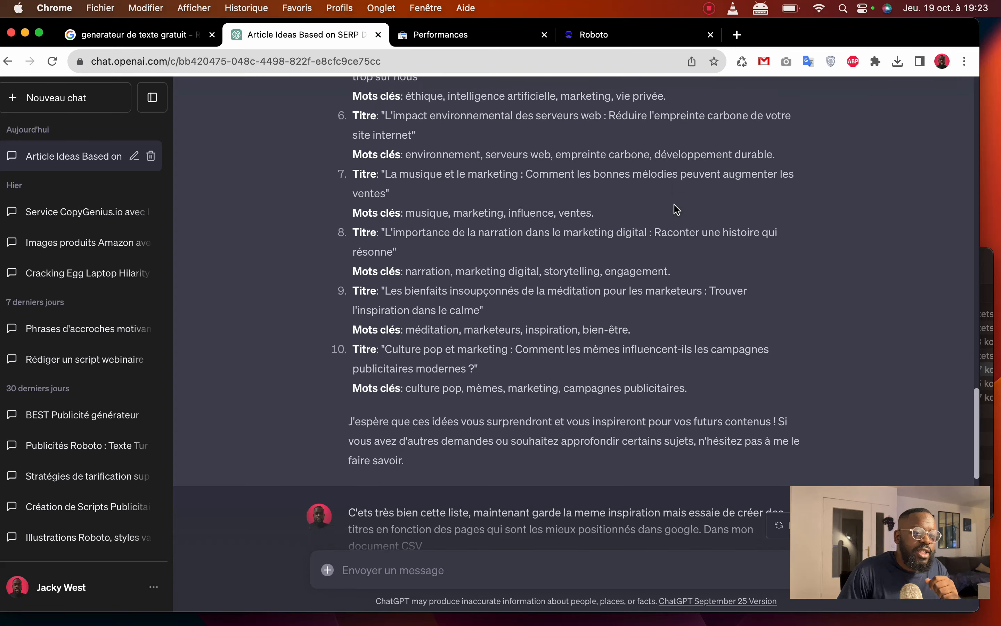
{"action": "scroll", "coordinate": [674, 207], "scroll_direction": "down", "scroll_amount": 15}
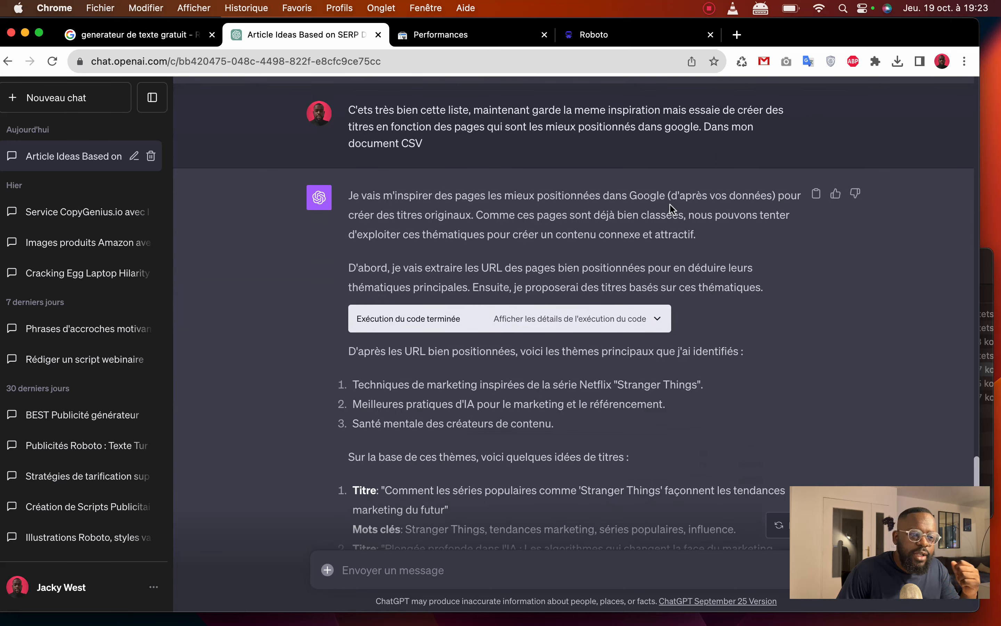
{"action": "scroll", "coordinate": [670, 205], "scroll_direction": "down", "scroll_amount": 14}
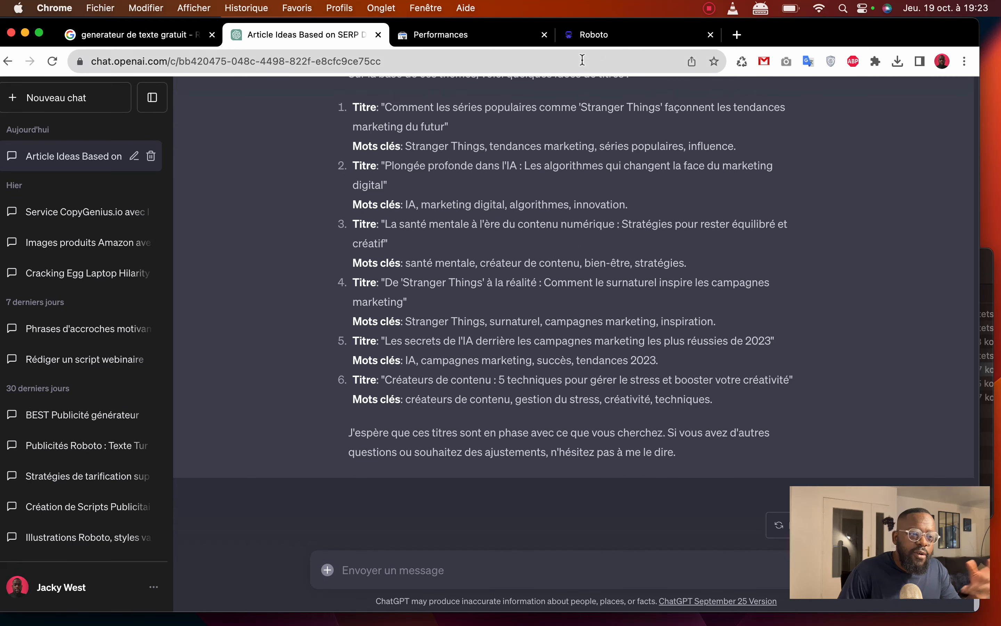
- Switch back to Roboto and look over the generated 'Stranger Things' article once more
{"action": "left_click", "coordinate": [592, 34]}
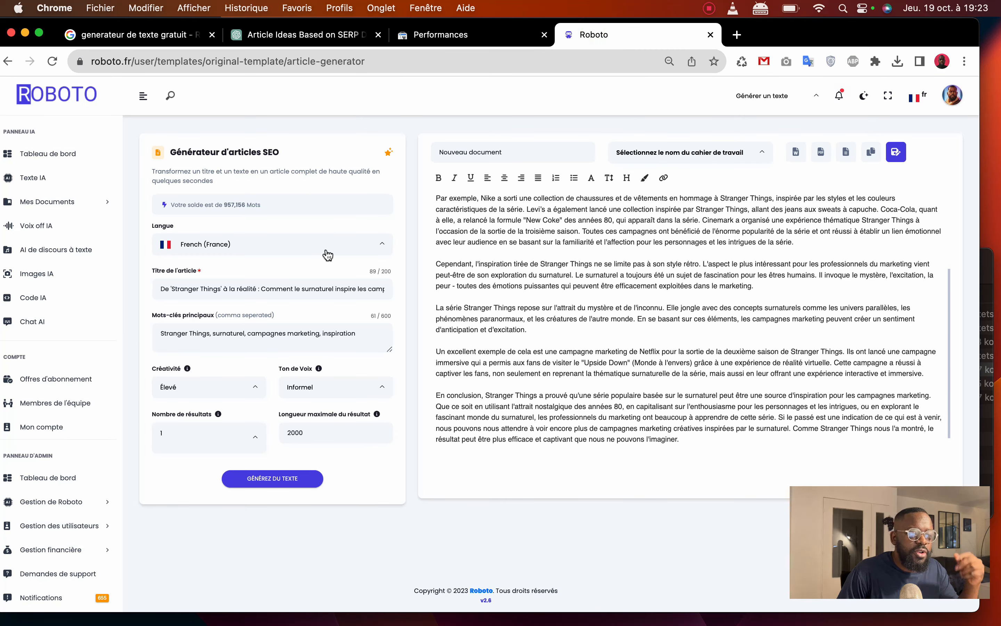
{"action": "scroll", "coordinate": [511, 272], "scroll_direction": "up", "scroll_amount": 3}
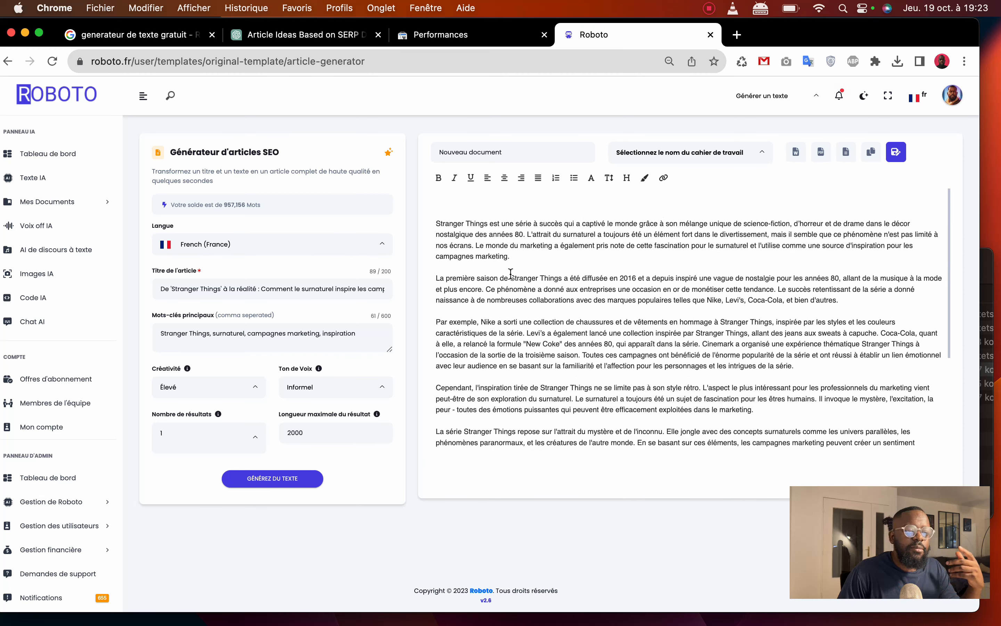
{"action": "scroll", "coordinate": [466, 235], "scroll_direction": "down", "scroll_amount": 4}
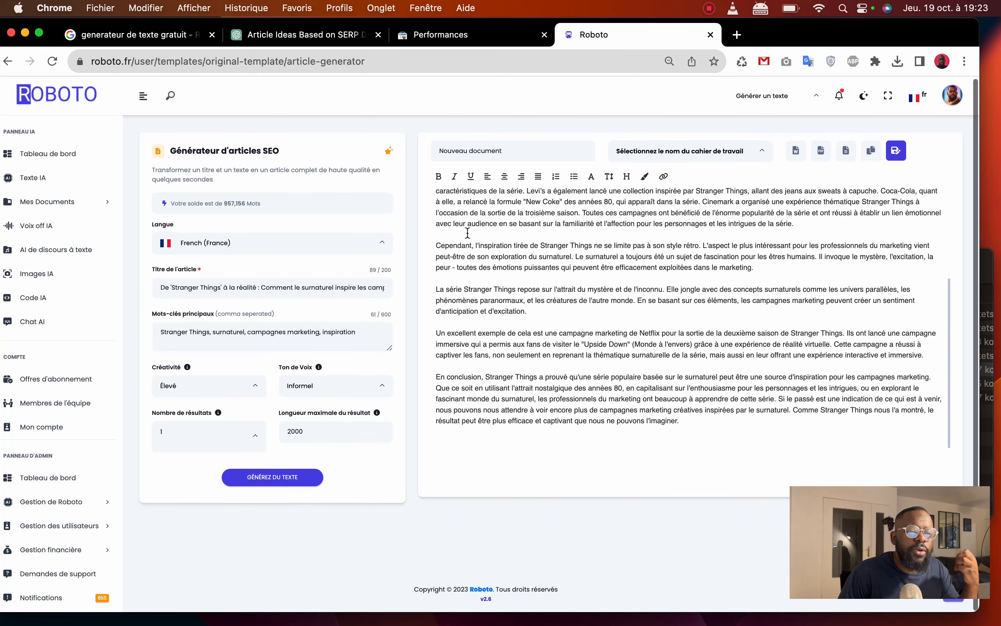
{"action": "scroll", "coordinate": [468, 233], "scroll_direction": "up", "scroll_amount": 4}
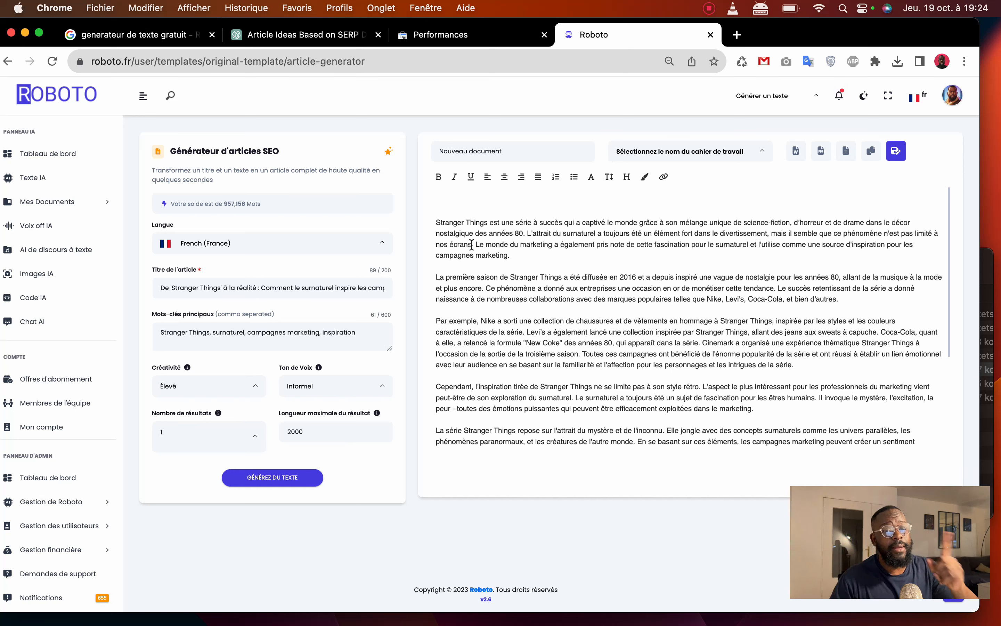
{"action": "left_click", "coordinate": [714, 11]}
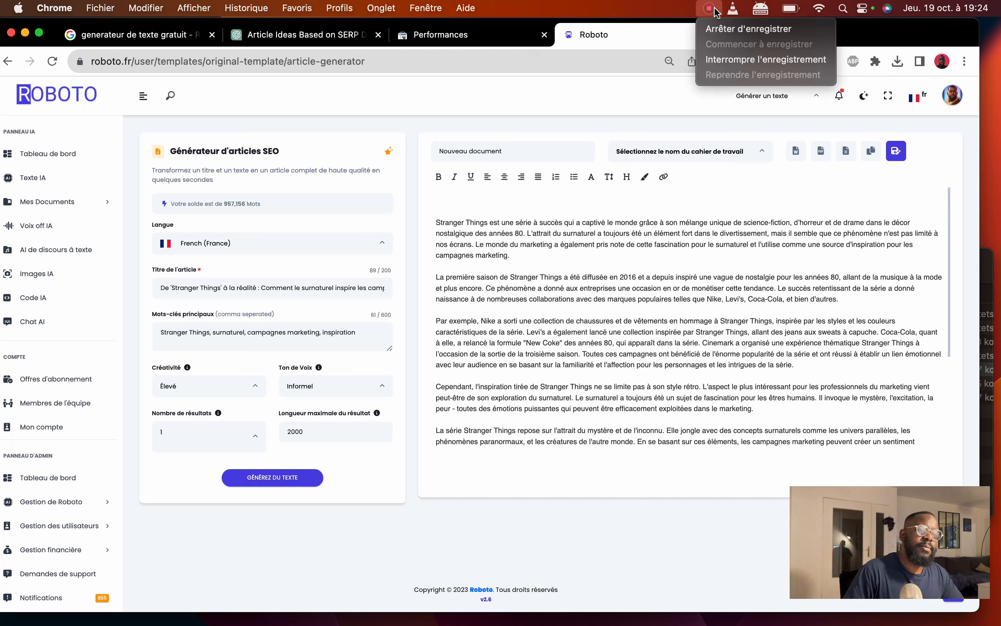